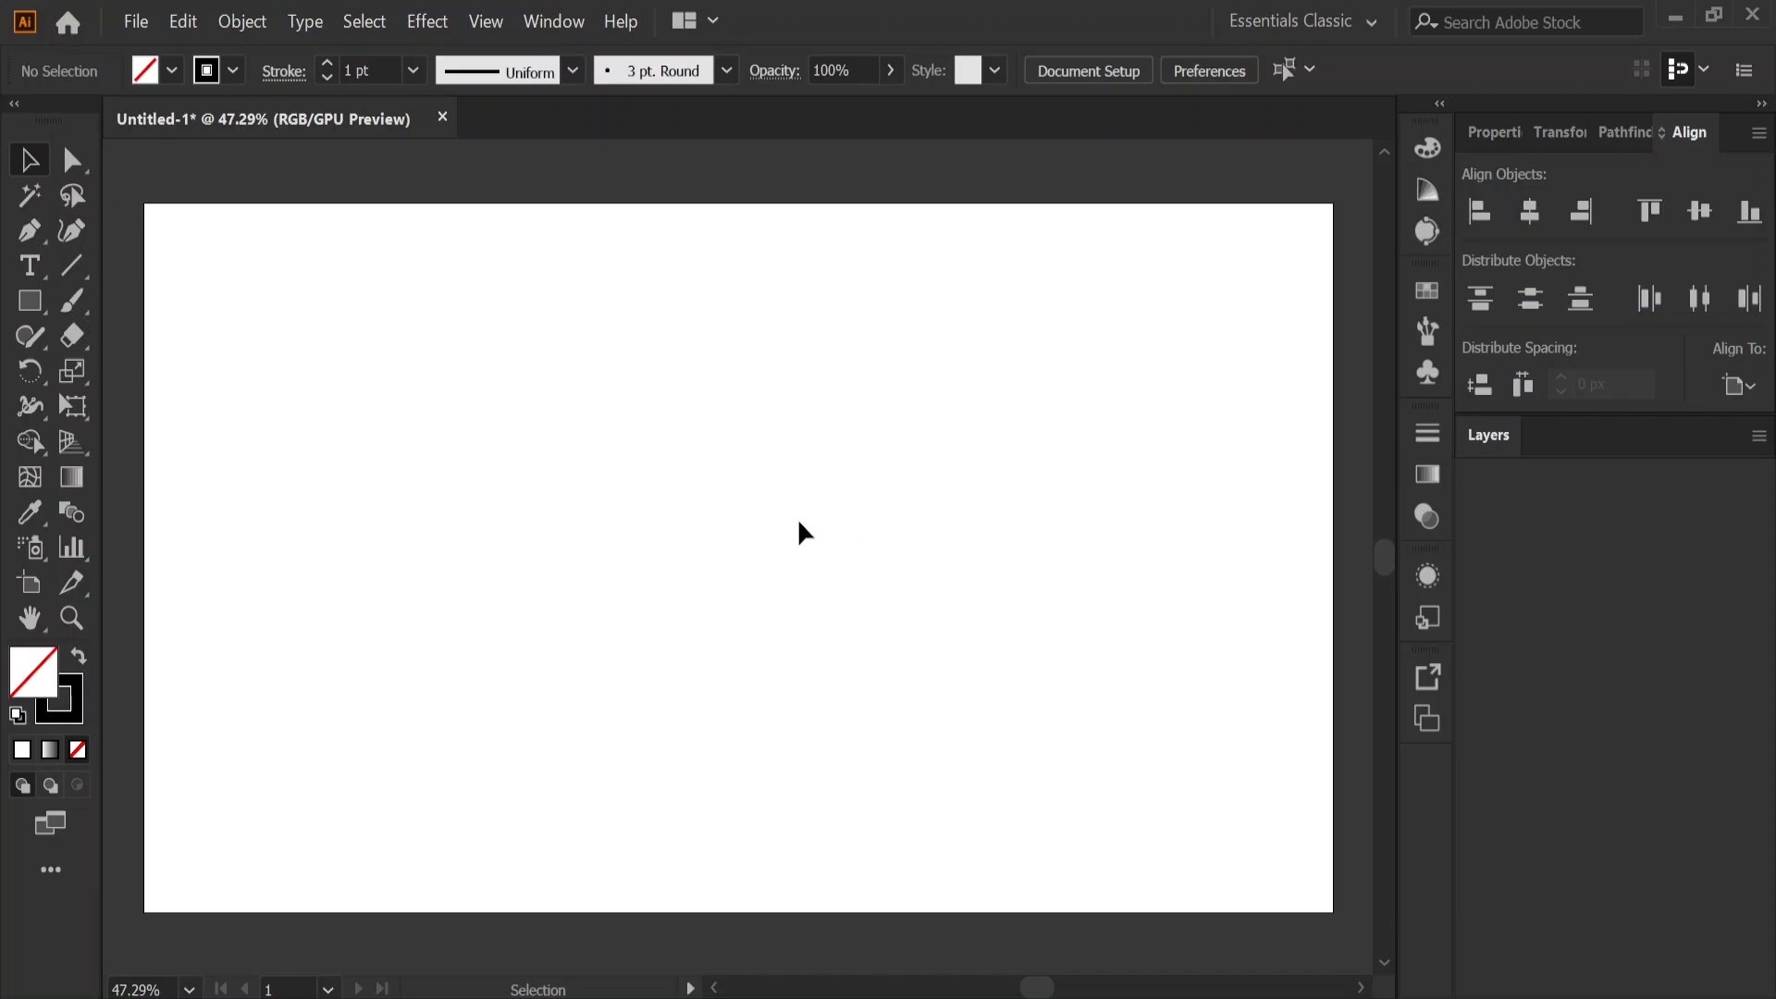
Draw a long straight vertical line with the Line Segment tool, spanning most of the artboard's height.
left_click(72, 265)
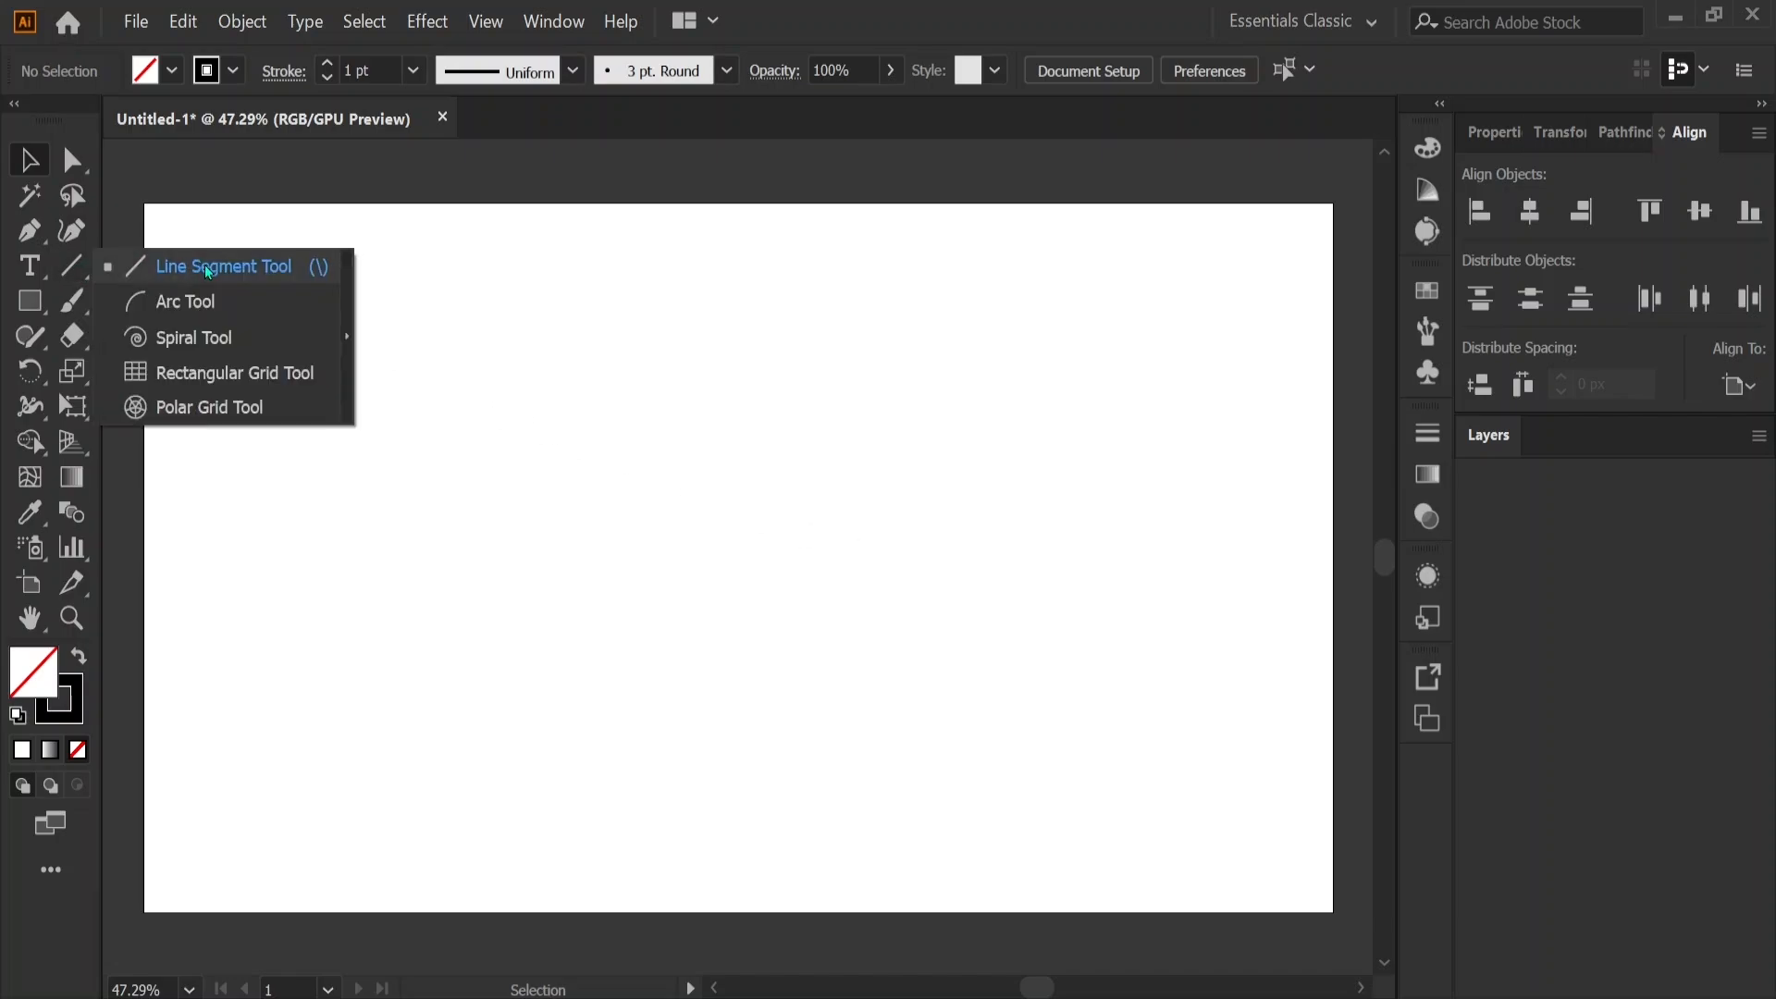
left_click(254, 266)
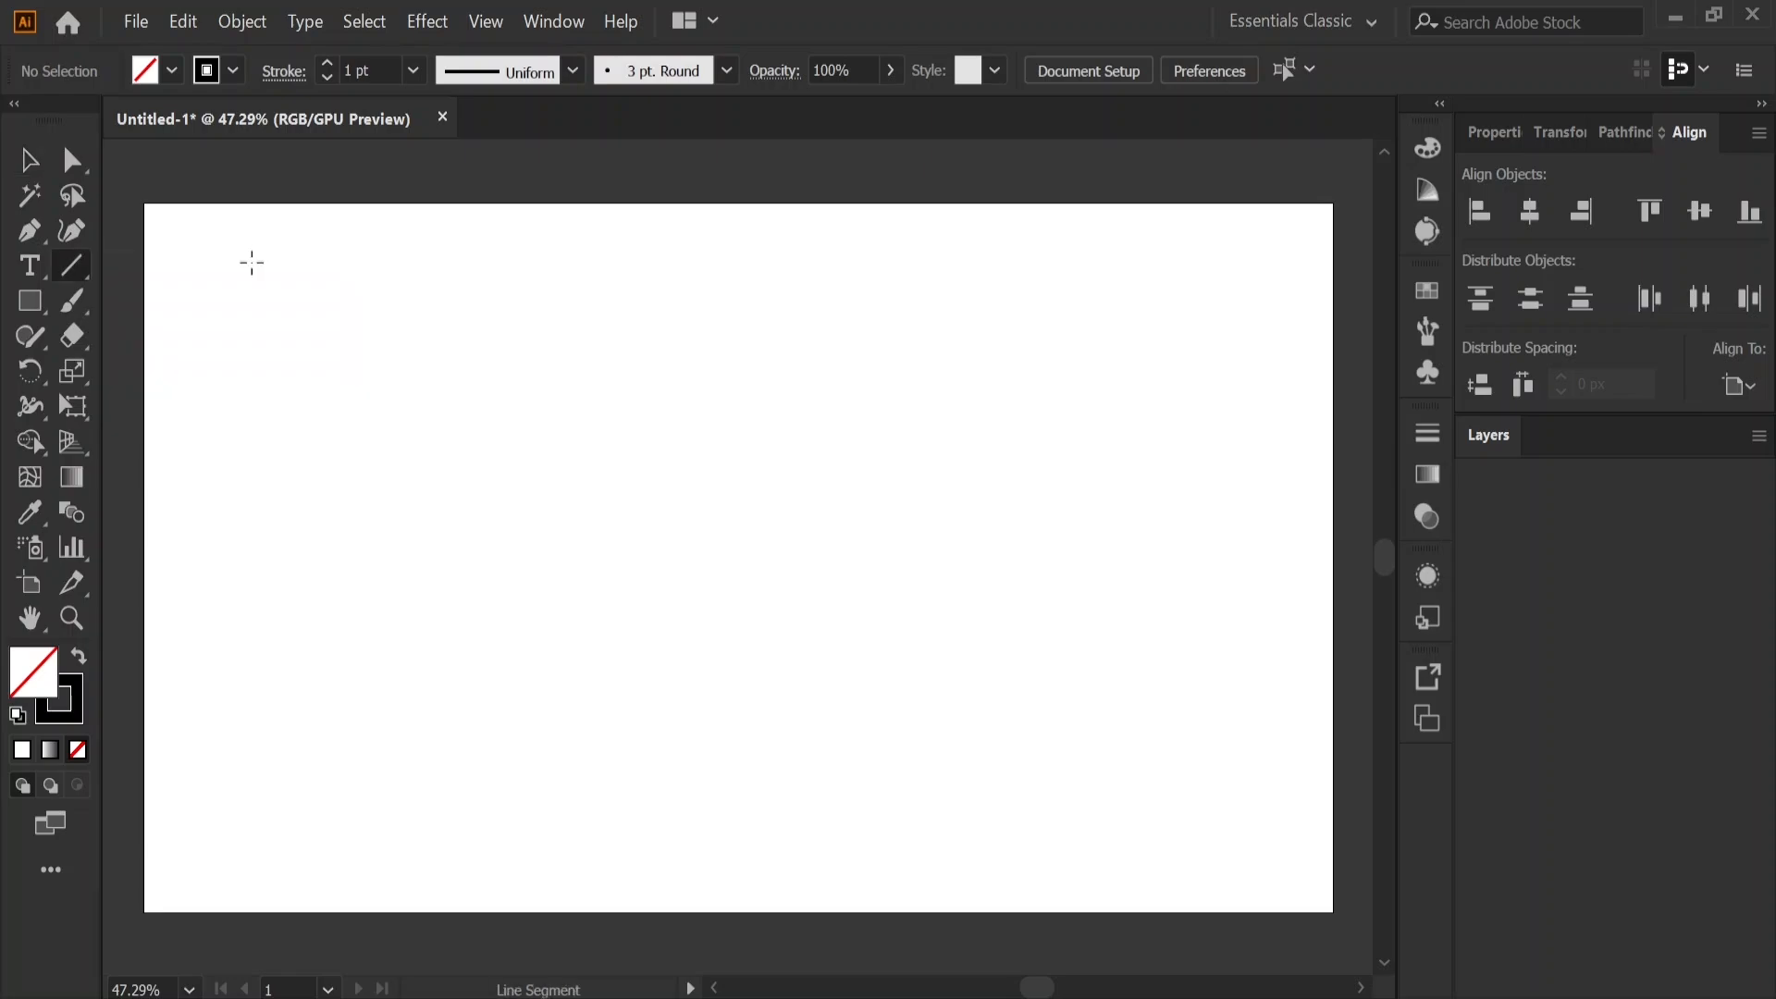
left_click_drag(565, 265, 565, 858)
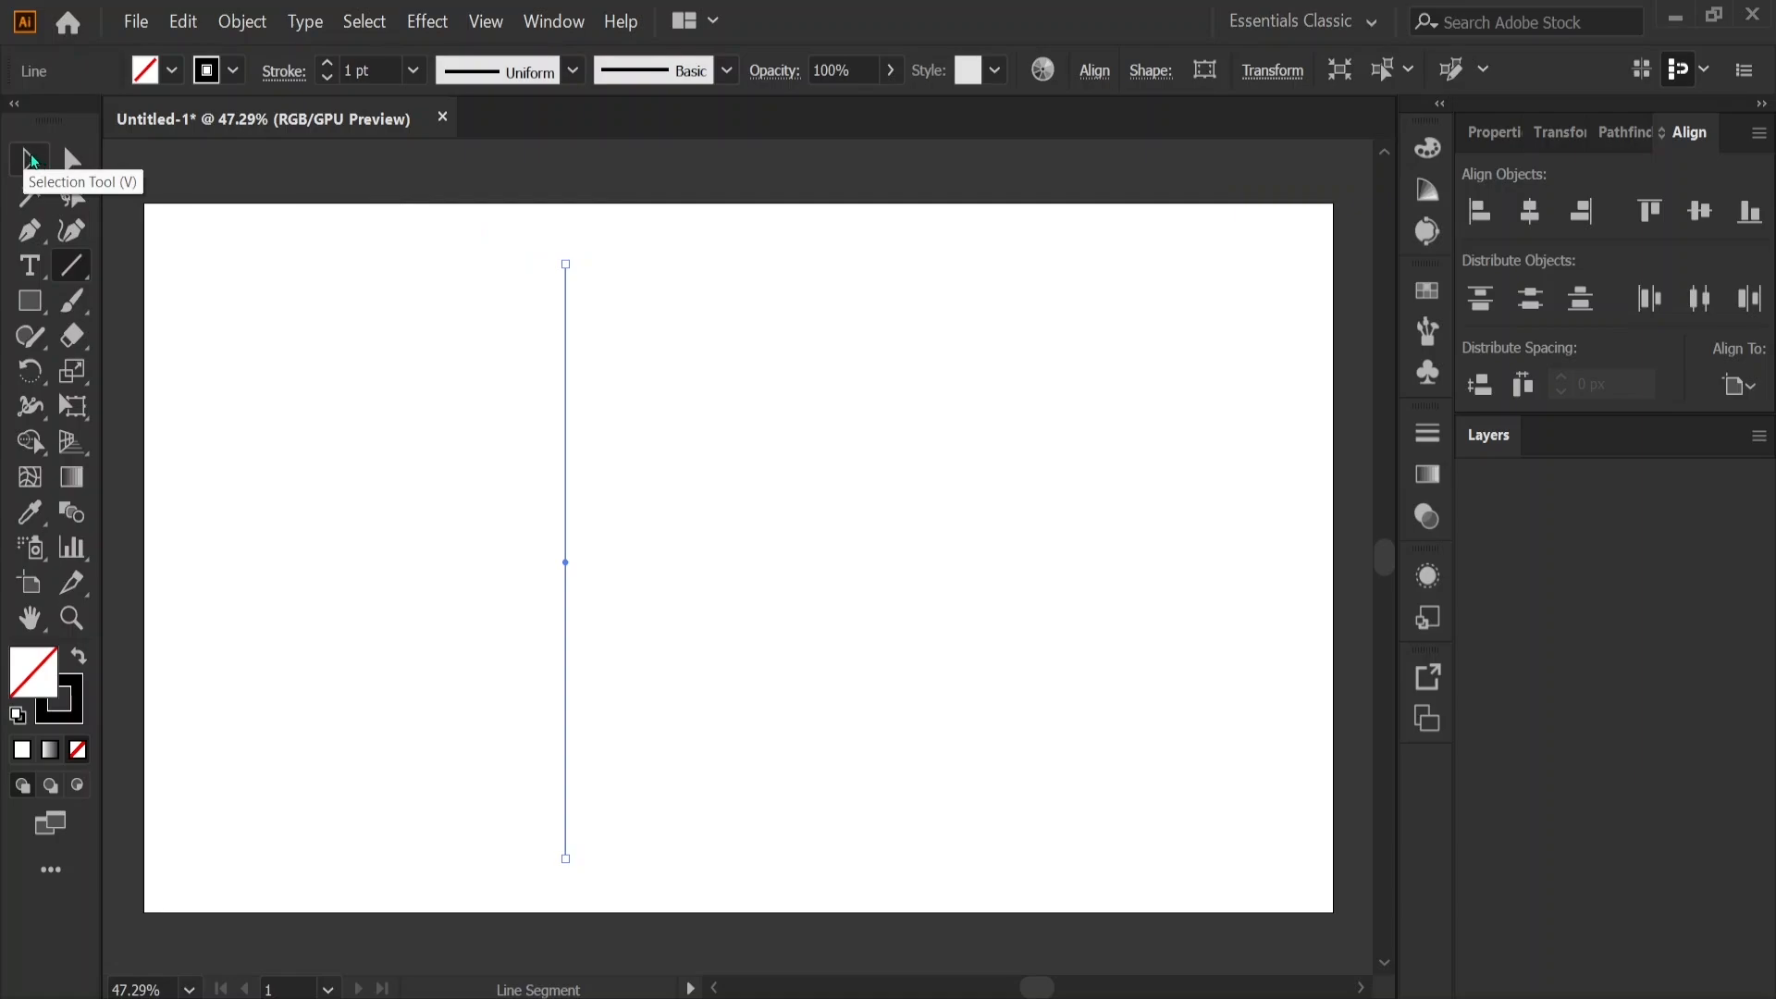
Duplicate the vertical line about 39 px to its right.
left_click(31, 160)
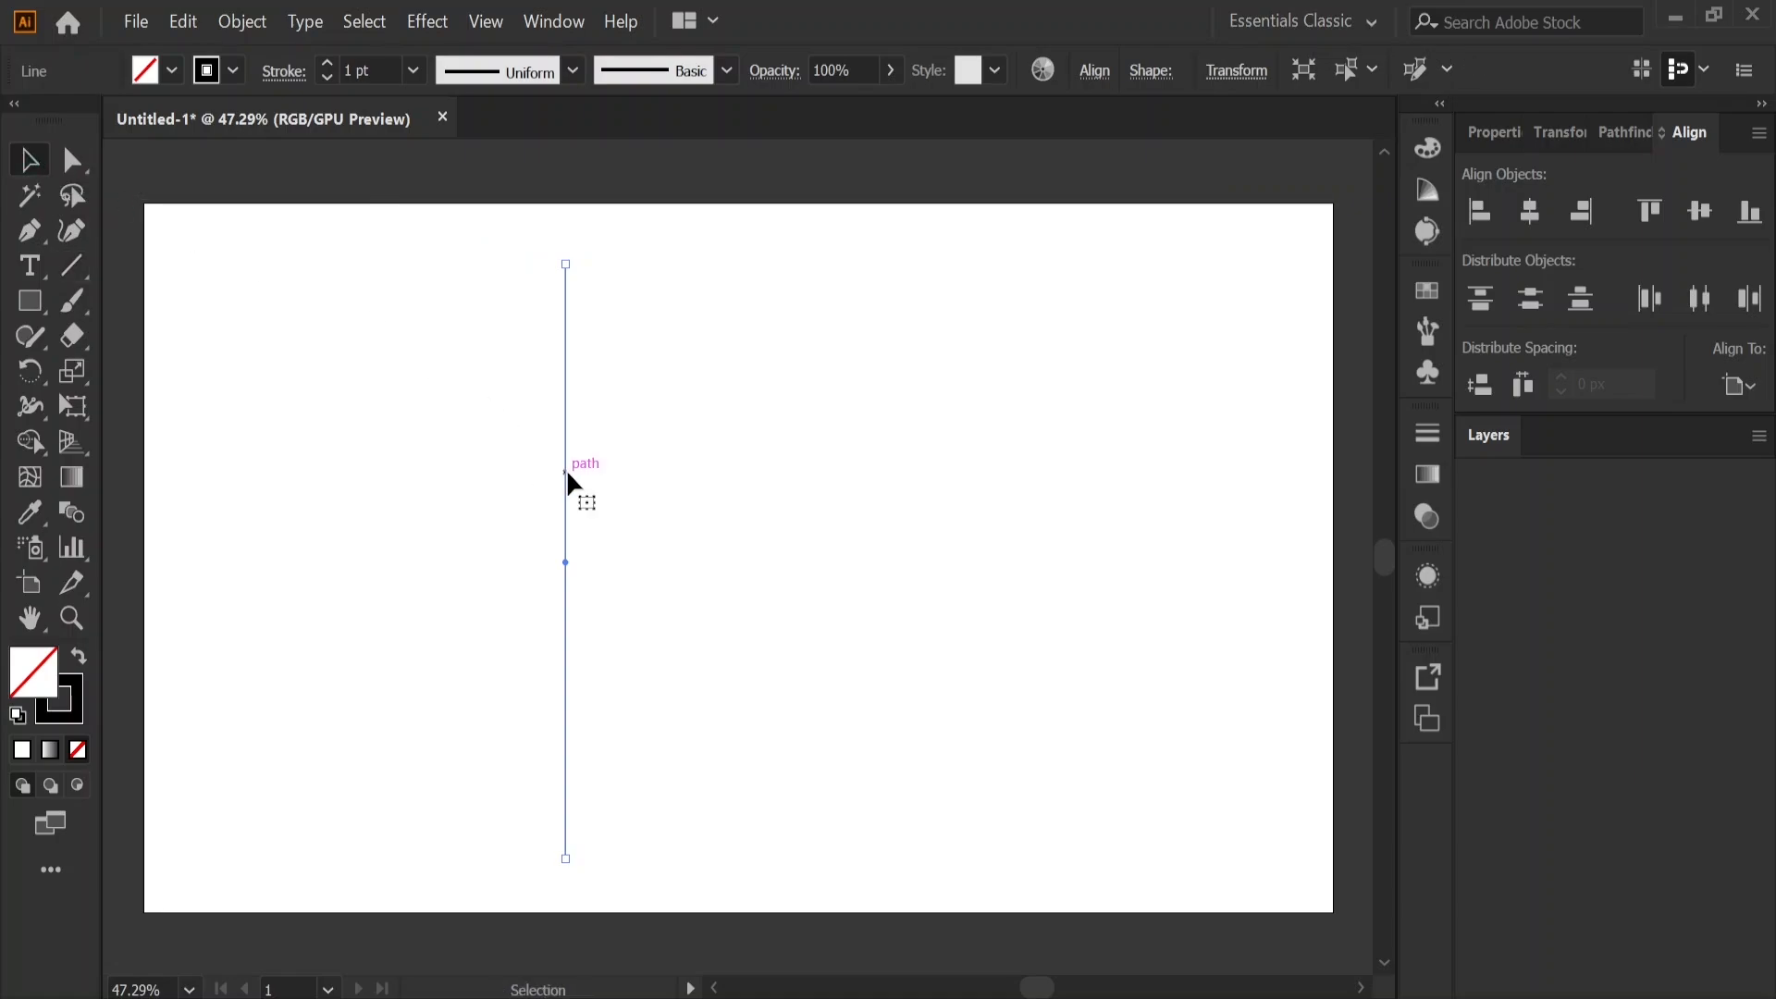
left_click_drag(566, 472, 591, 478)
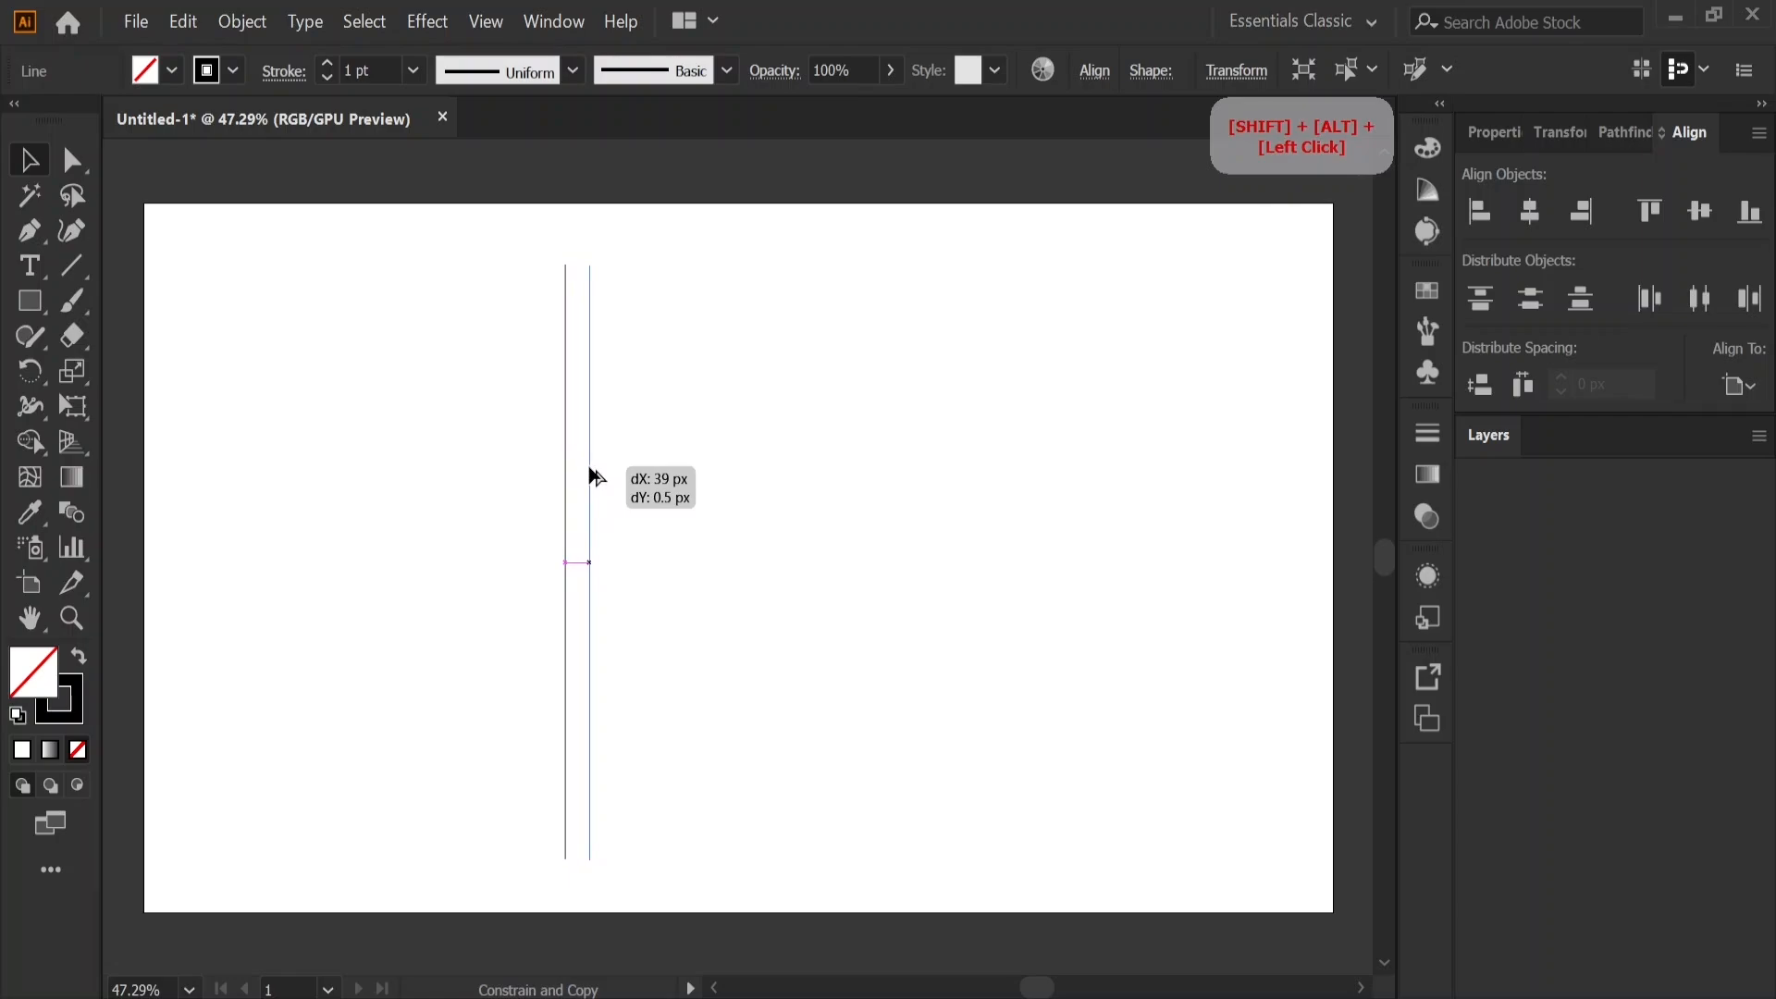
left_click_drag(592, 478, 591, 477)
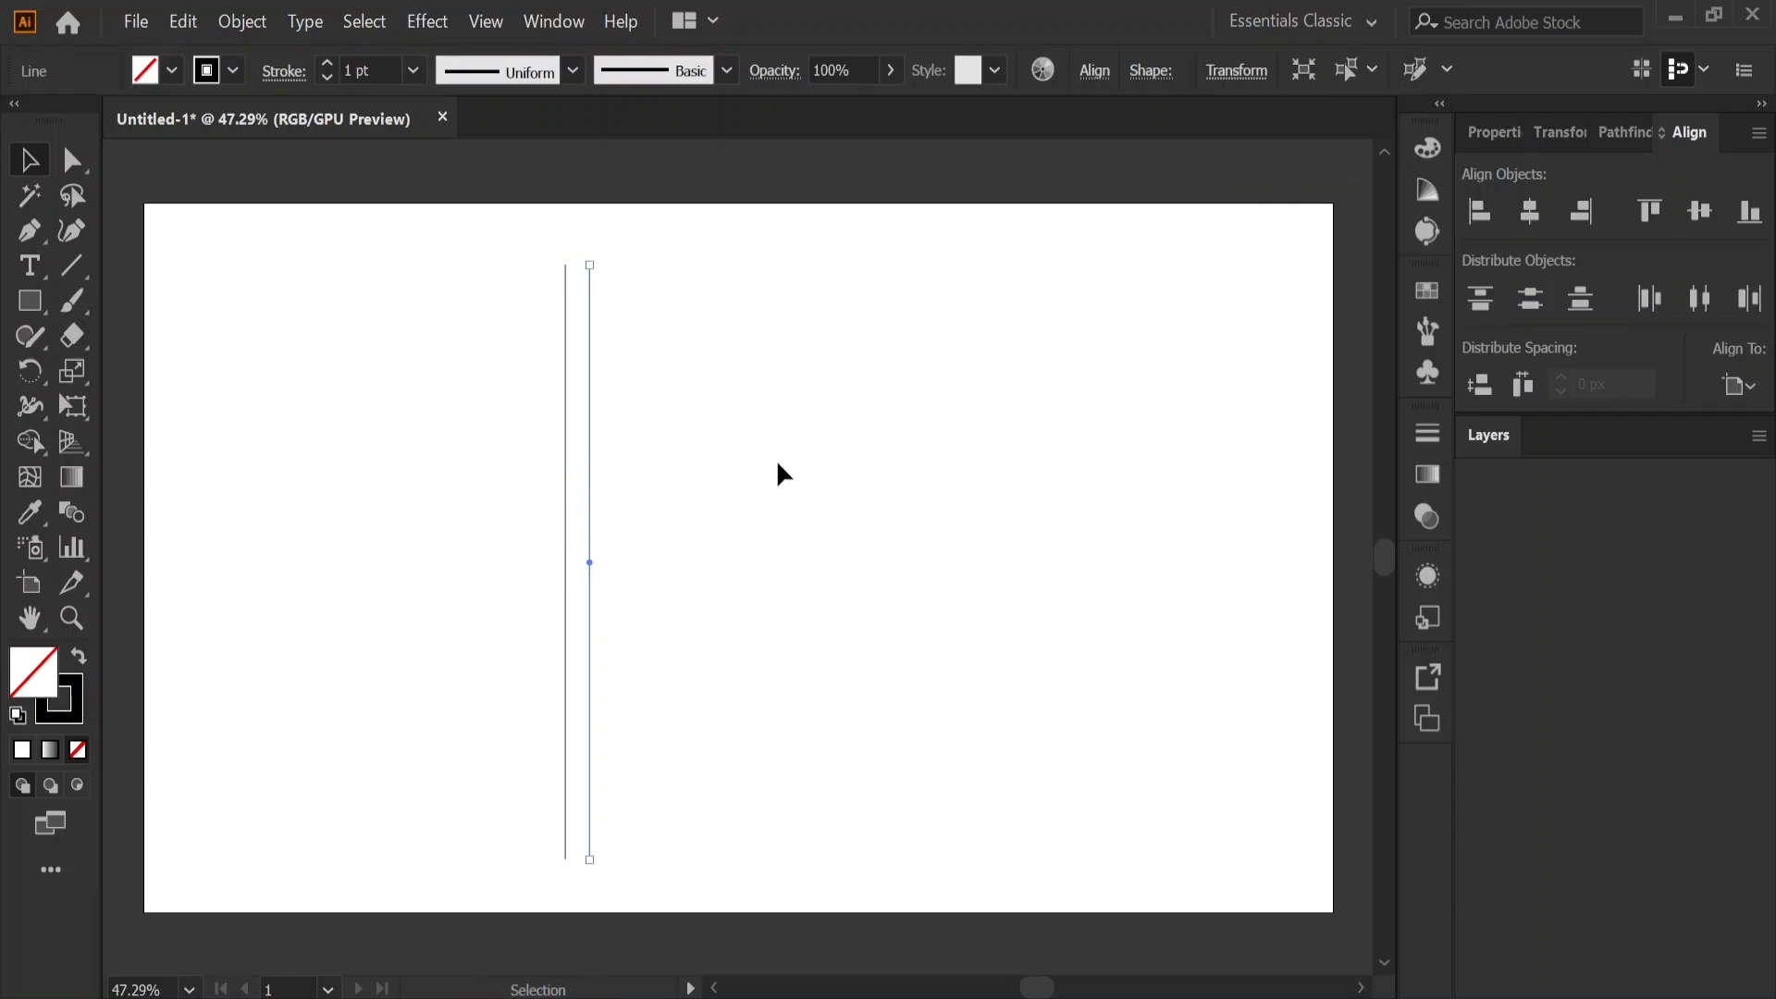
Repeat the duplication until there are 12 evenly spaced vertical lines, then deselect them.
key("a")
key("ctrl+d")
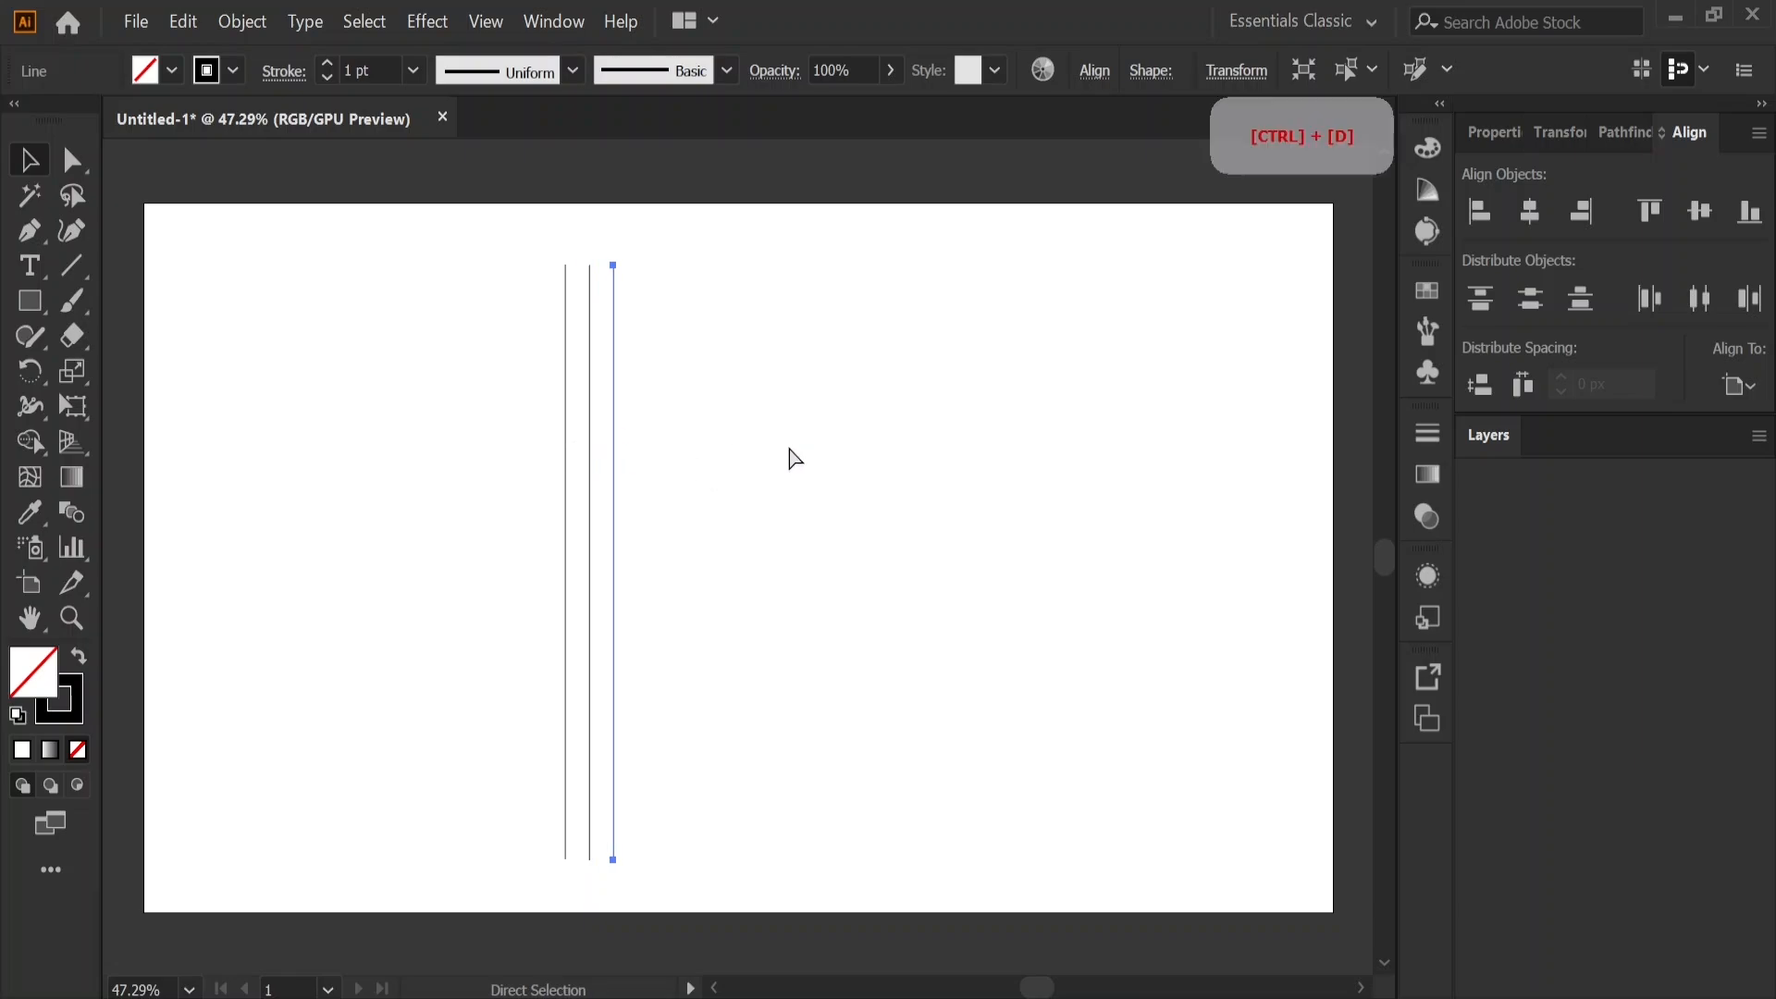
key("ctrl+d")
key("ctrl+d")
key("ctrl+d")
key("ctrl+d")
key("ctrl+d")
key("ctrl+d")
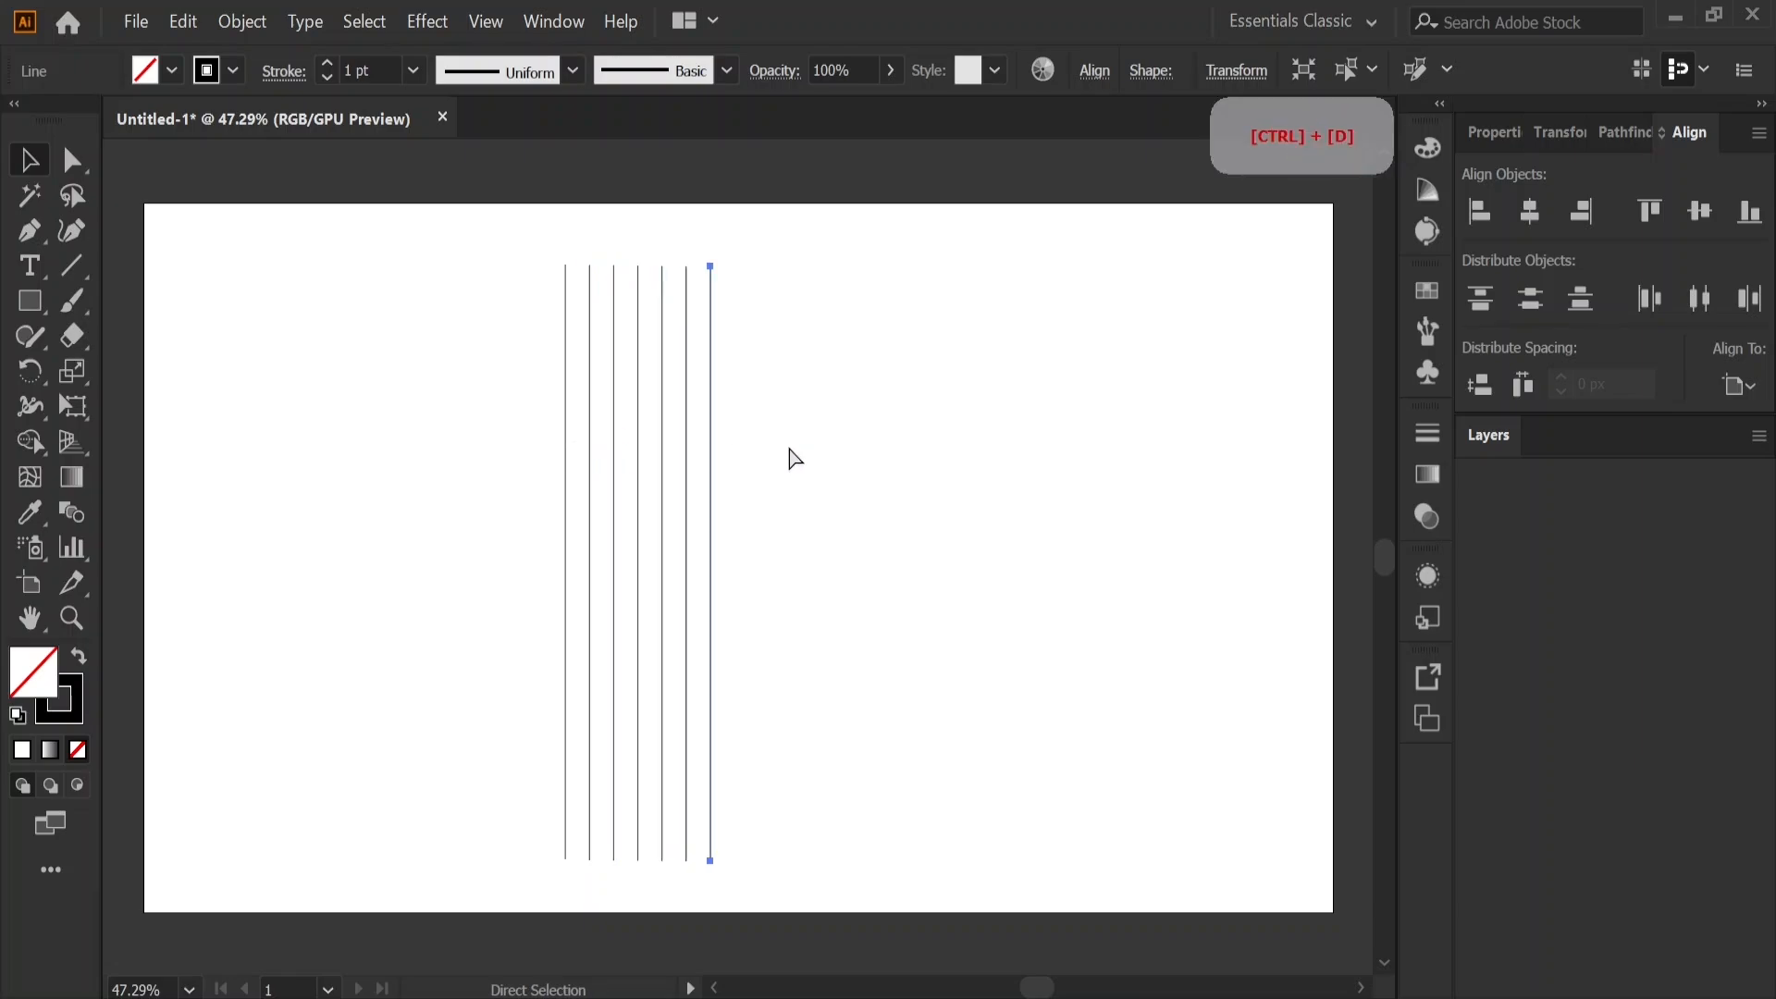
key("ctrl+d")
key("ctrl+d")
key("ctrl+d")
key("v")
left_click(934, 452)
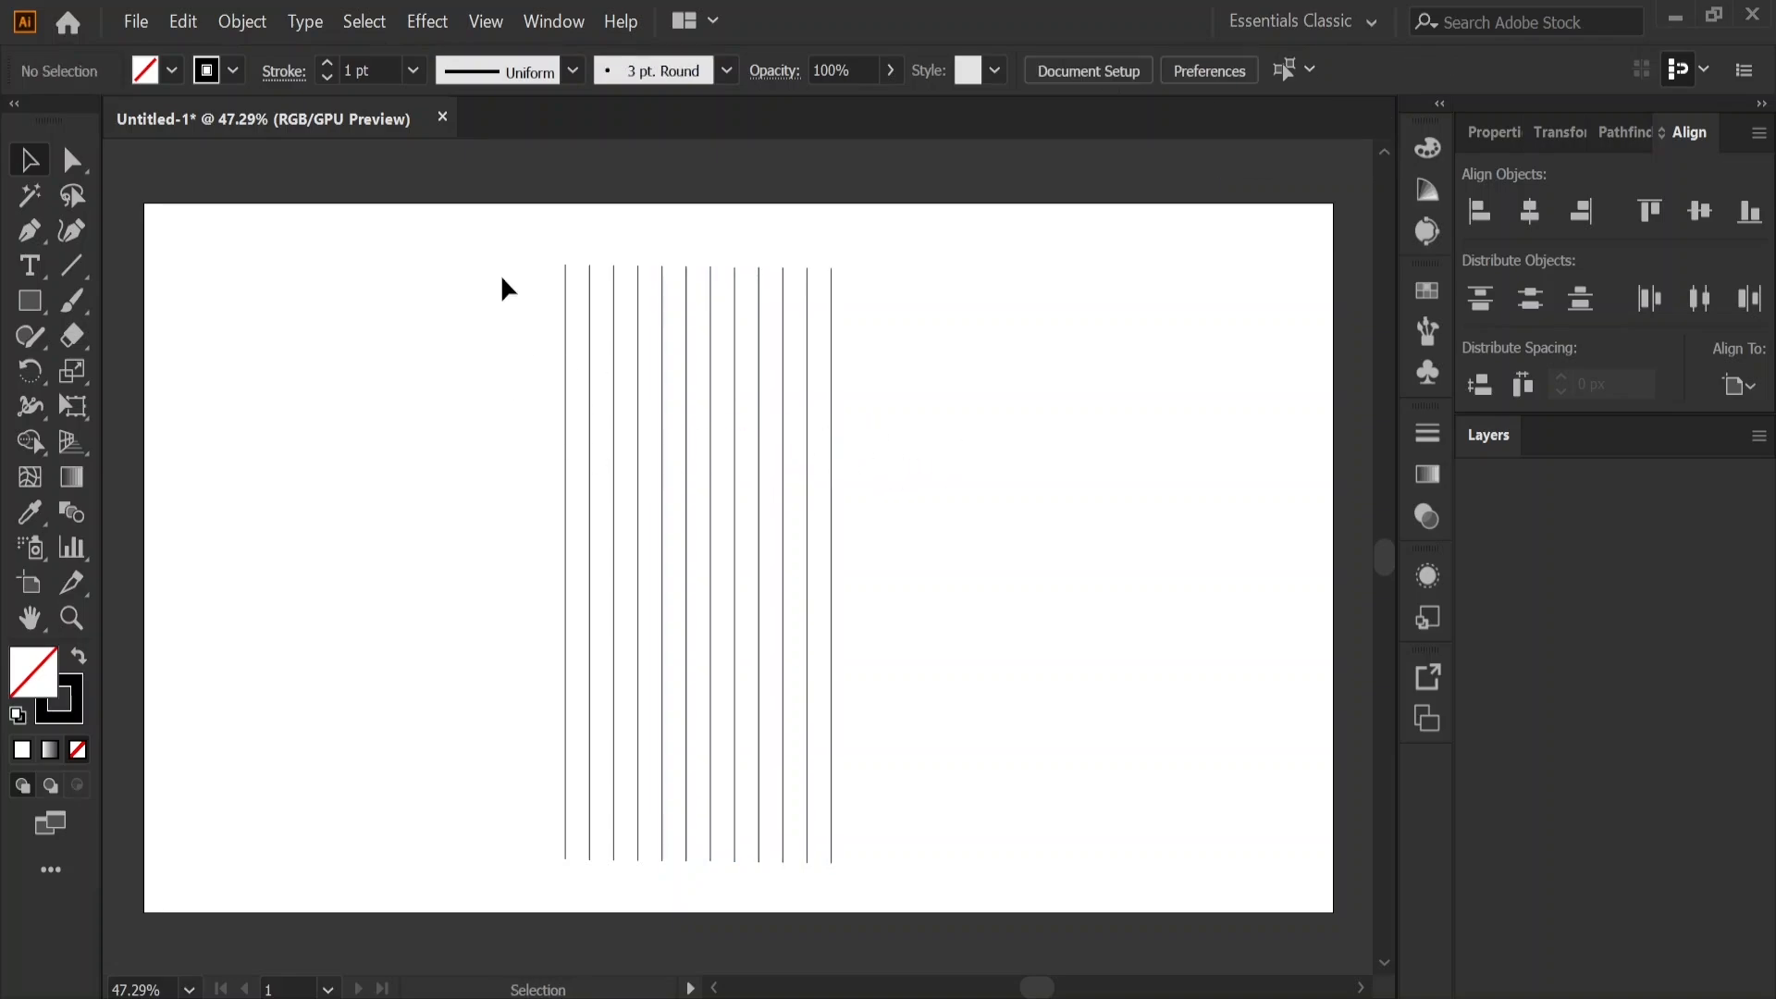
Select all the vertical lines and paste a copy of them in place in front.
left_click_drag(502, 277, 971, 453)
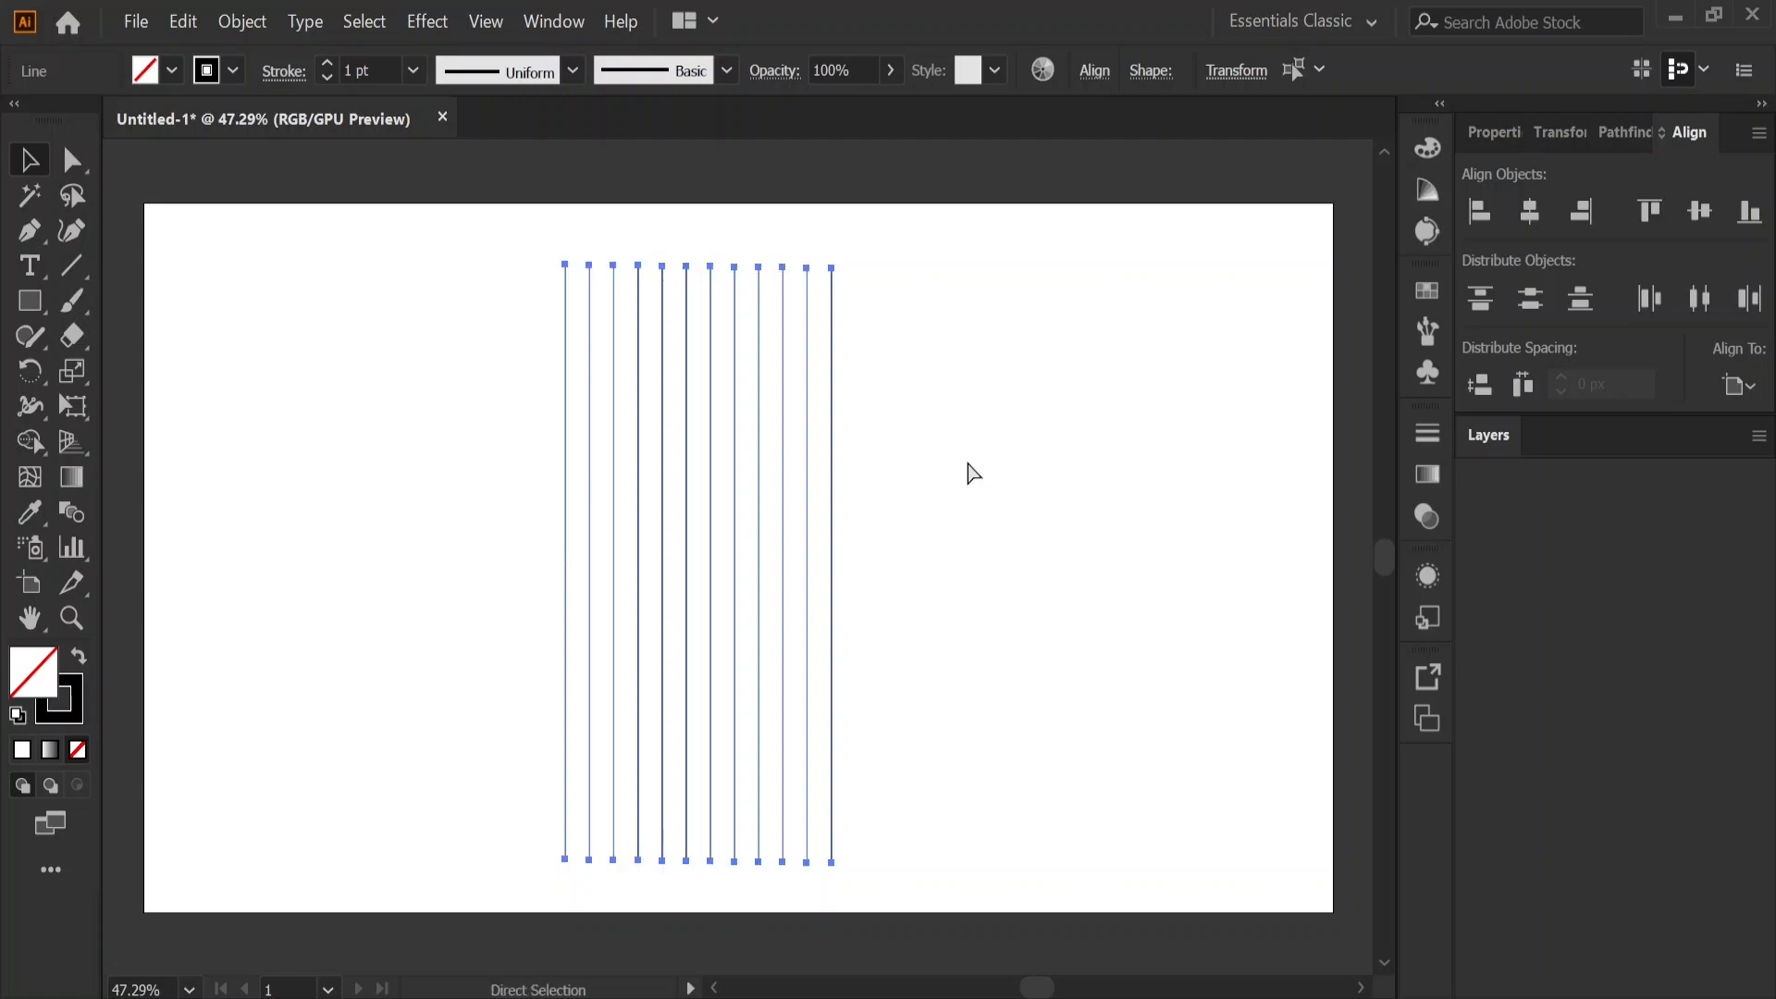
key("ctrl+c")
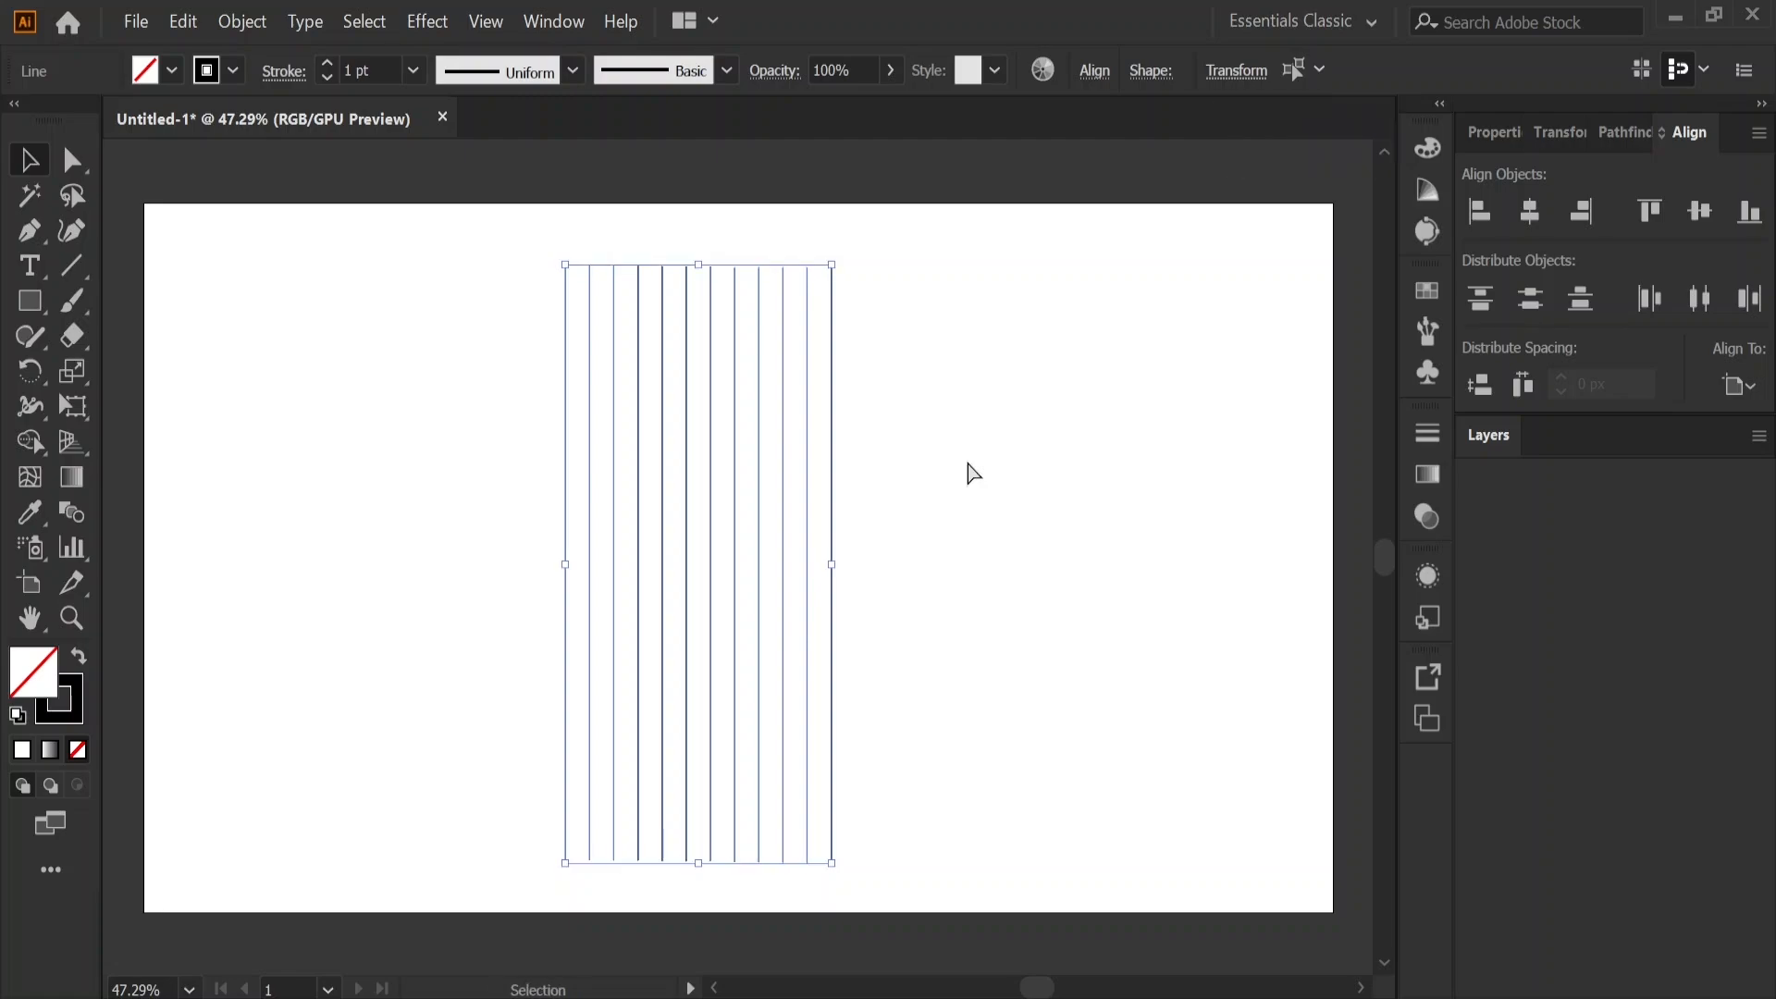
key("ctrl+f")
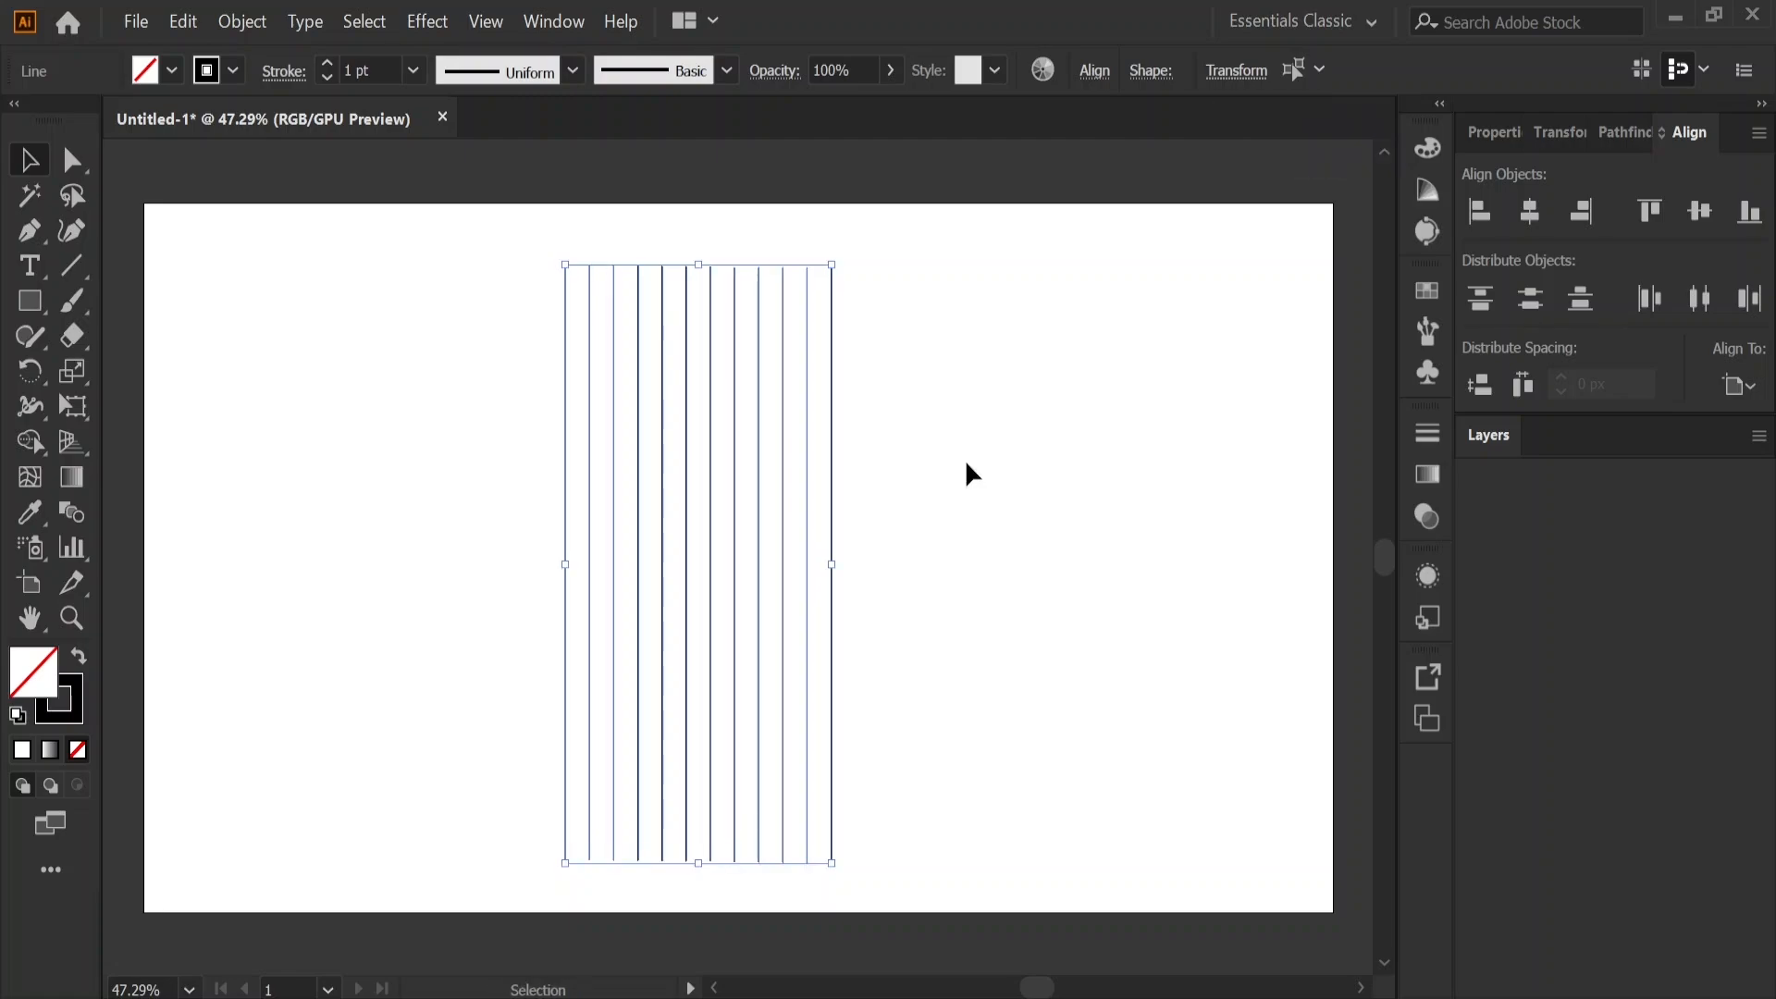
Set the rotation angle of the pasted line set to 30° and deselect it.
left_click(1239, 78)
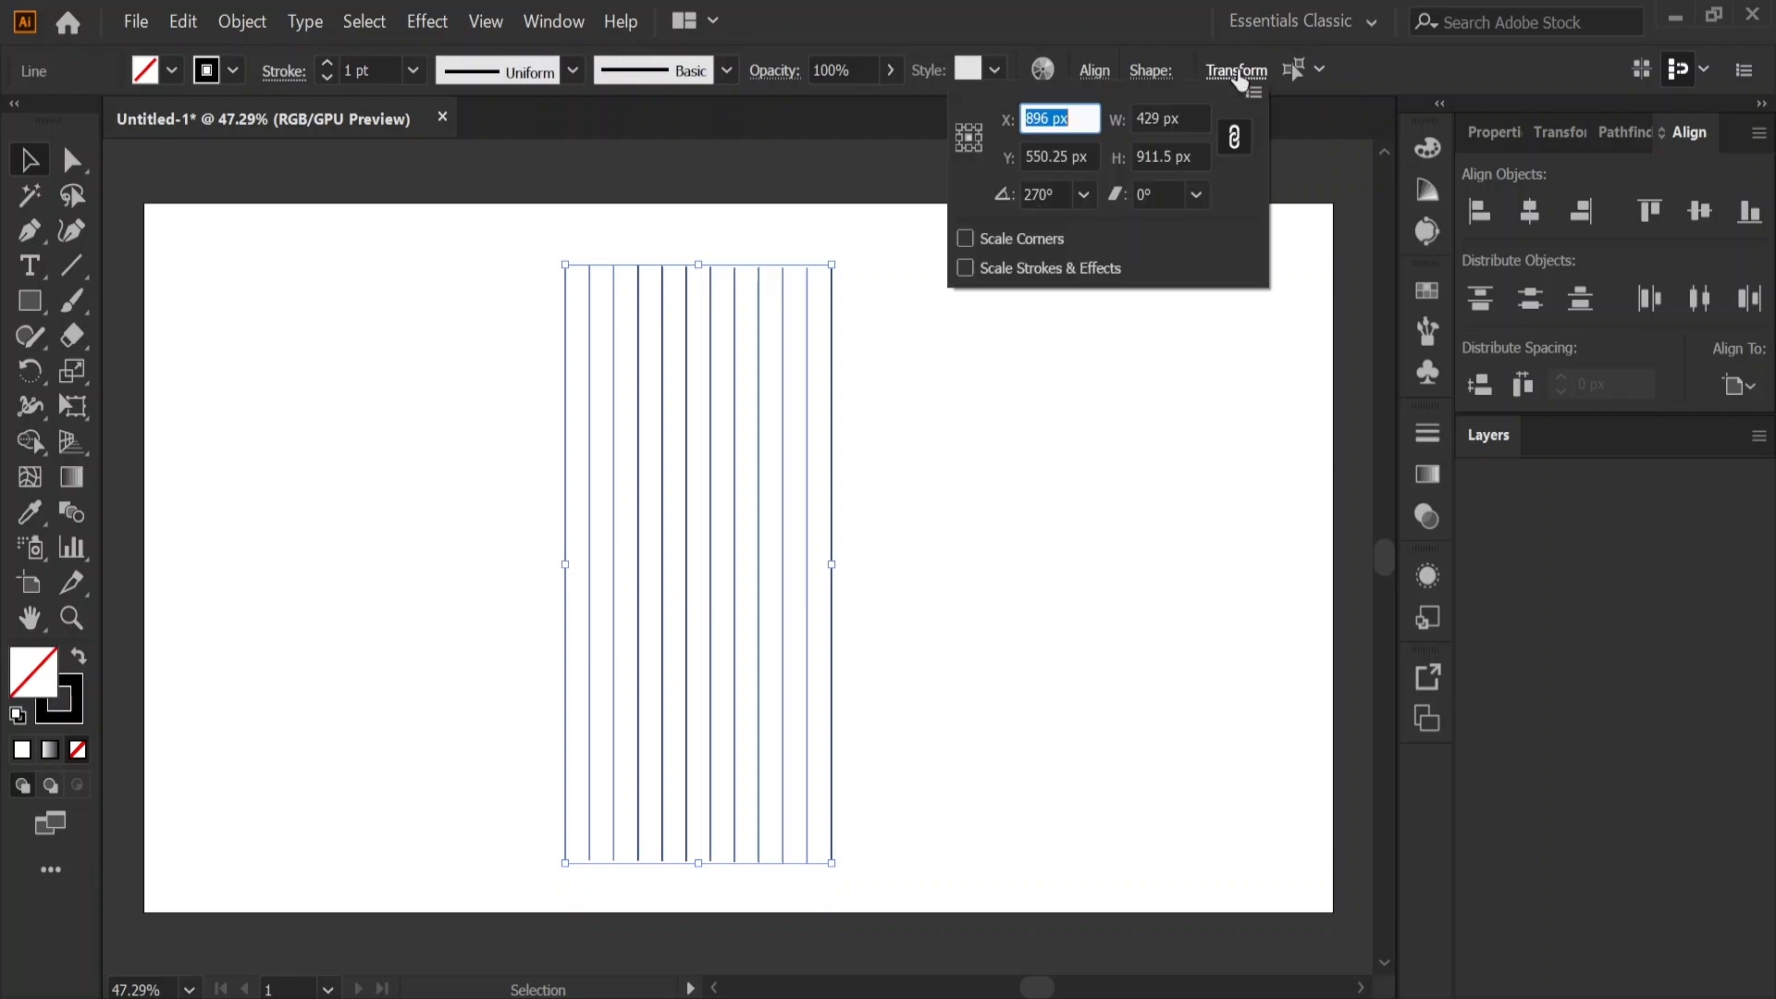
left_click_drag(1047, 193, 1020, 194)
type("30")
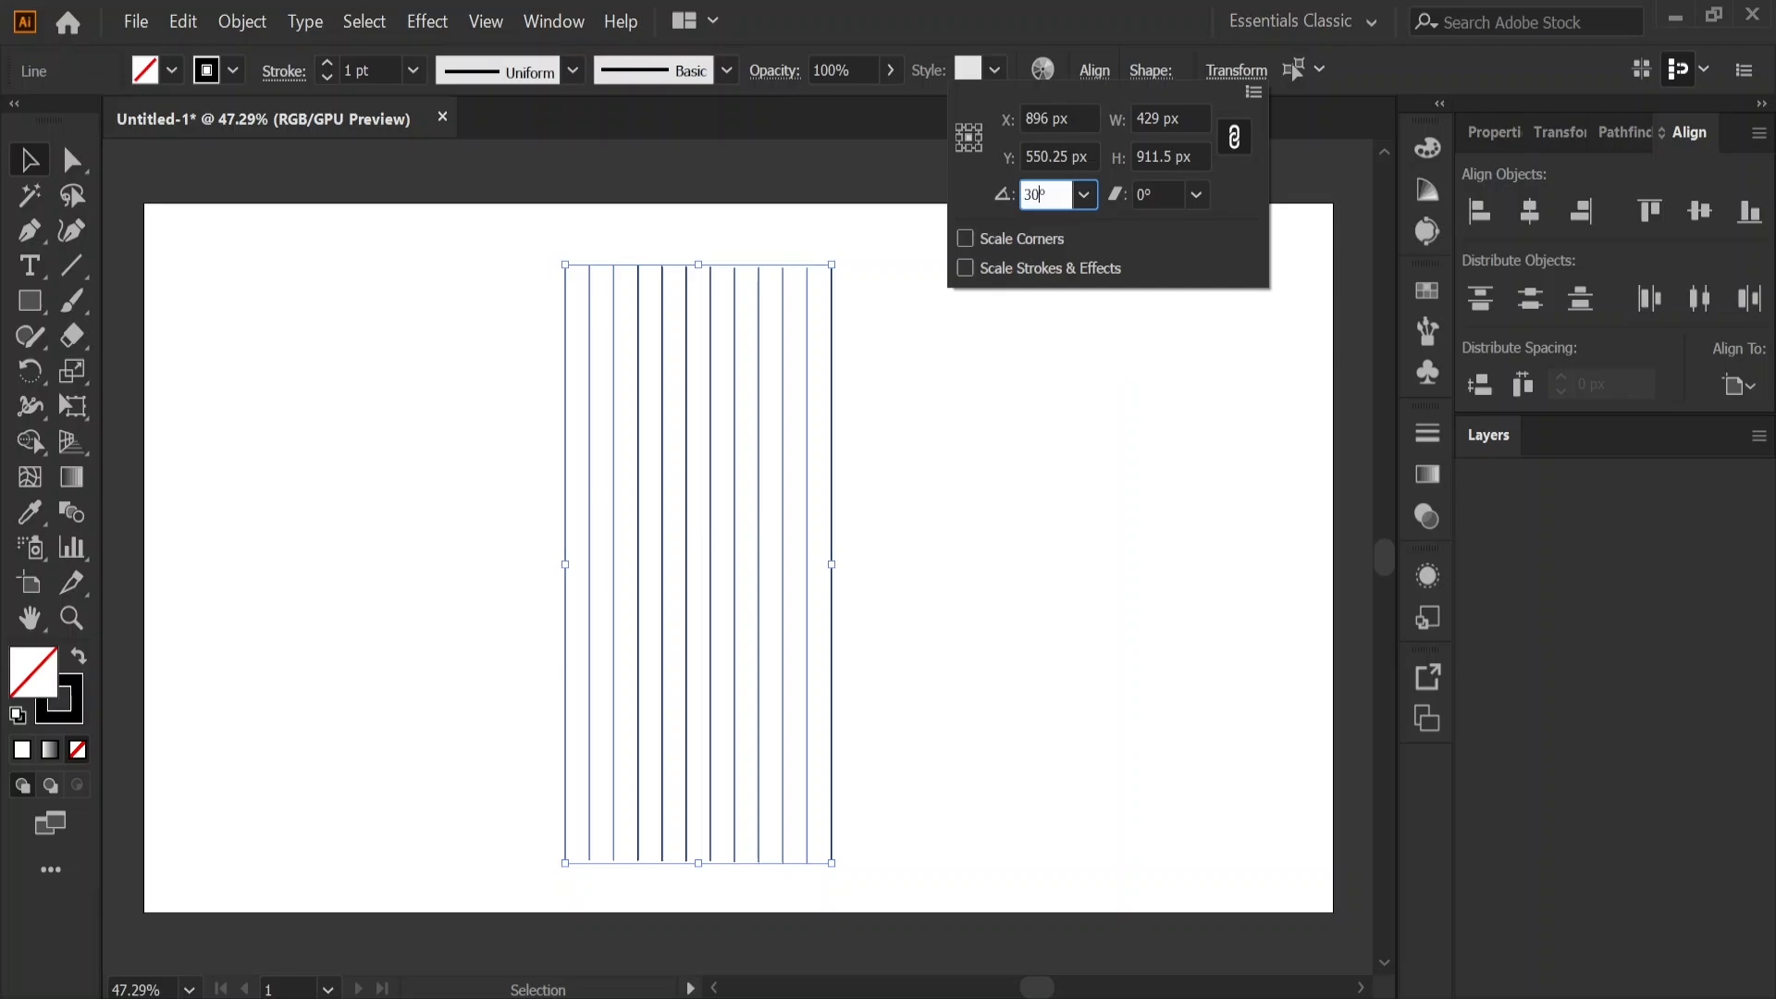
key("alt+Return")
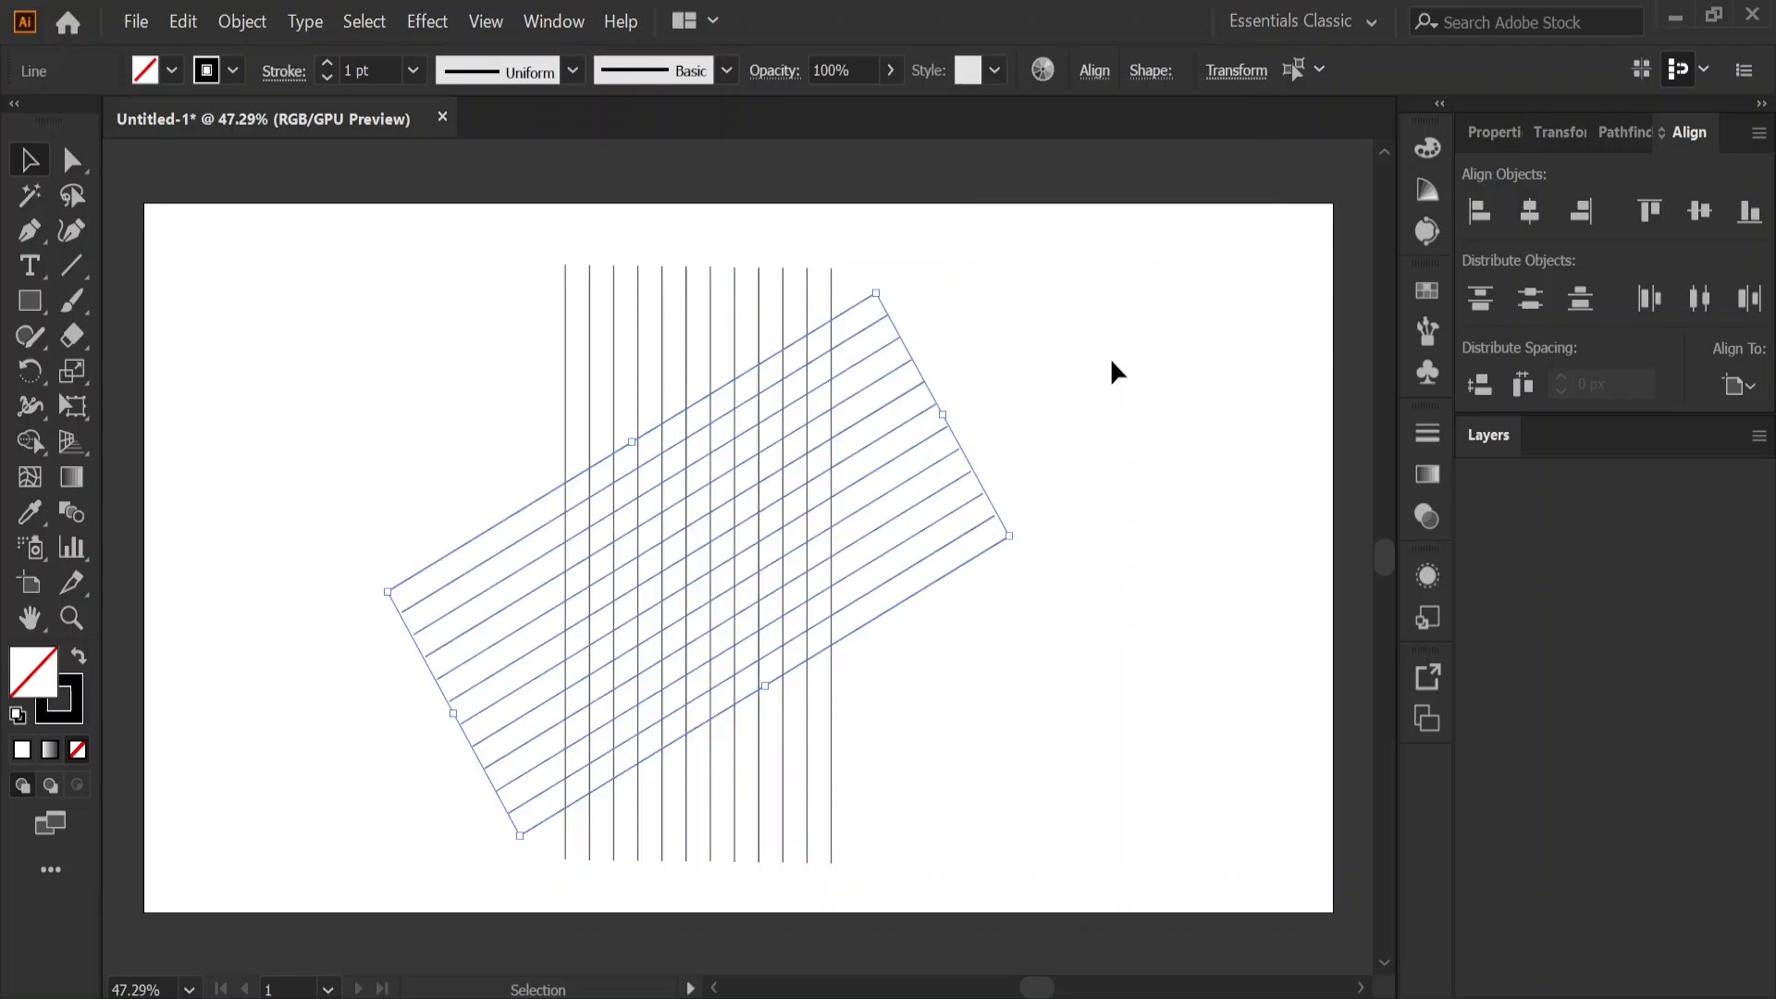
left_click(1112, 357)
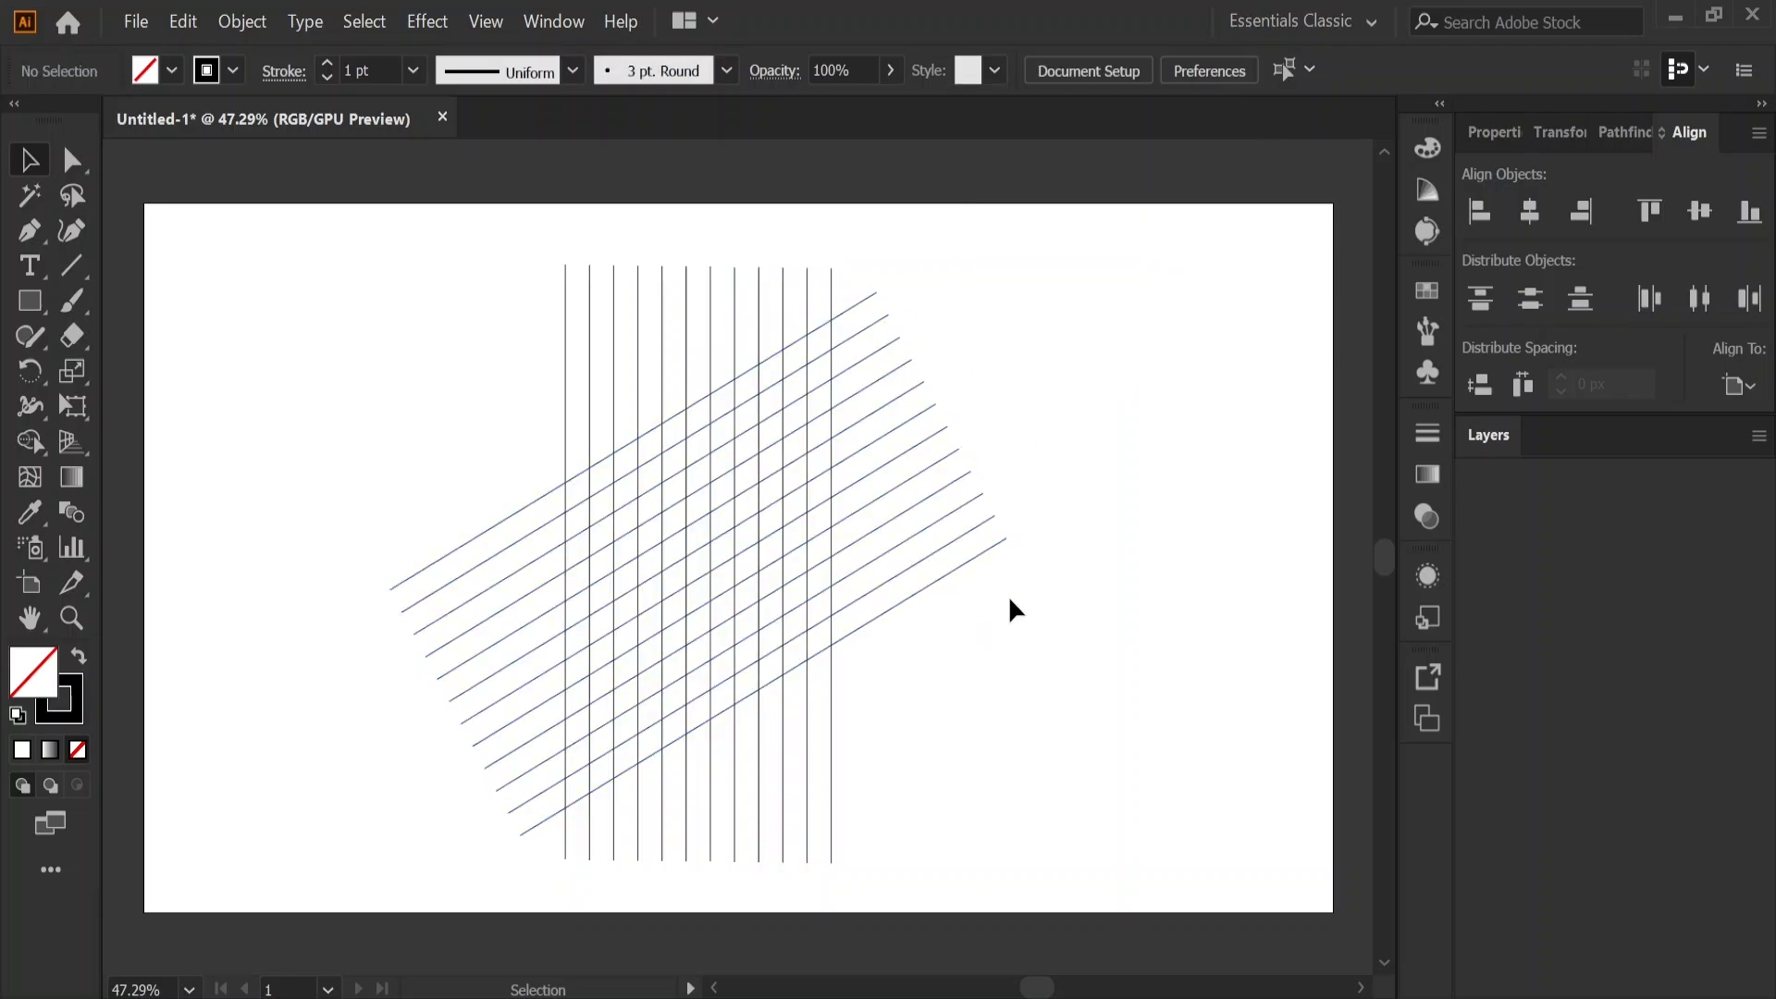
Select only the remaining vertical lines and duplicate them in place for a third line set.
left_click_drag(513, 244, 874, 277)
key("a")
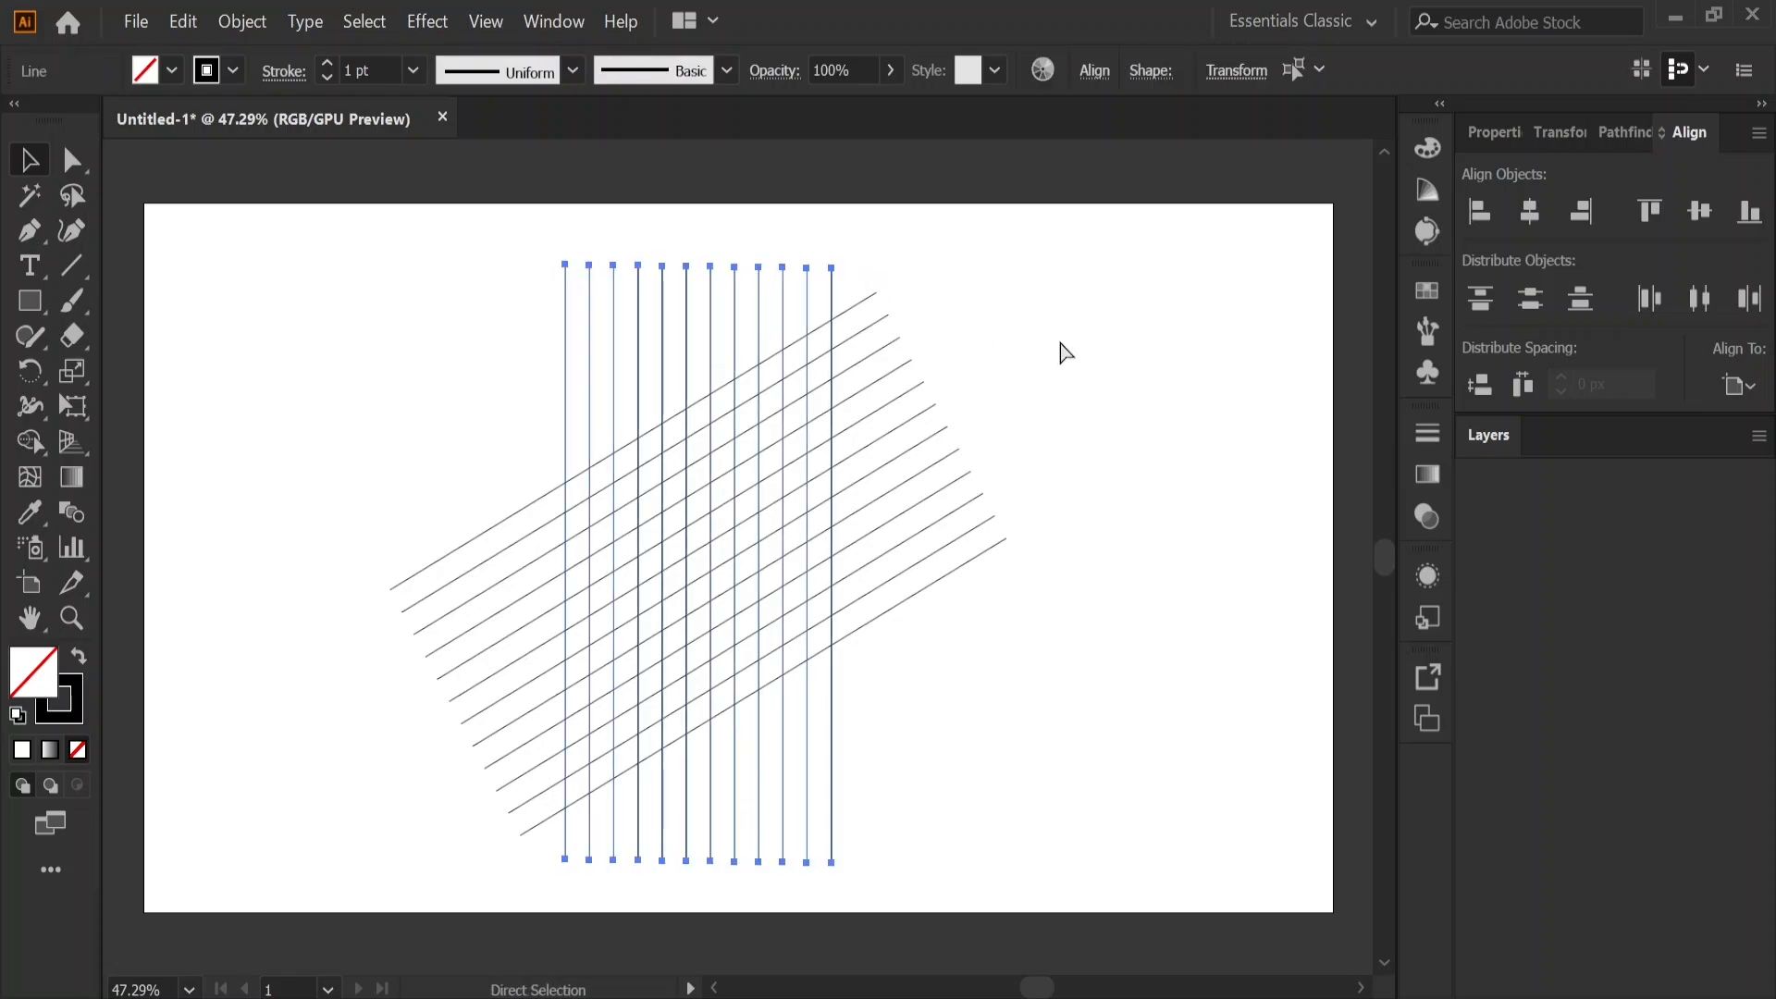
key("ctrl+j")
key("ctrl+j")
key("v")
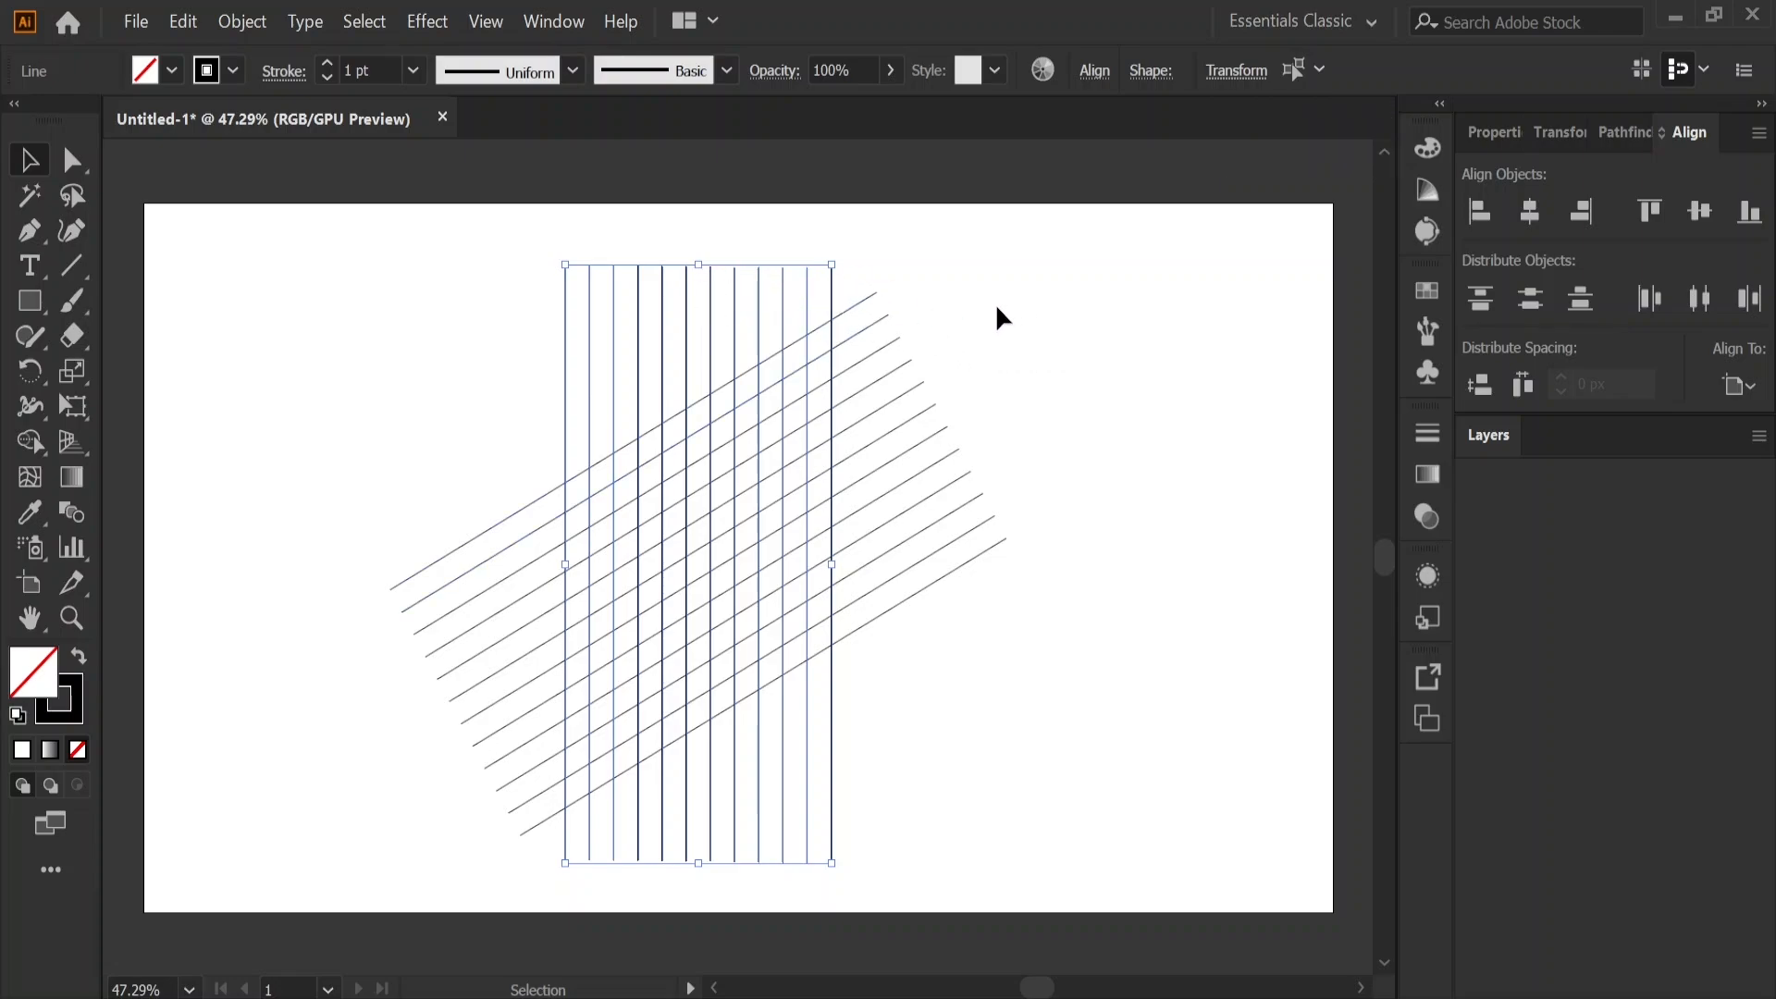
Set the rotation angle of the third line set to -30° to complete the isometric grid, and deselect it.
left_click(1233, 74)
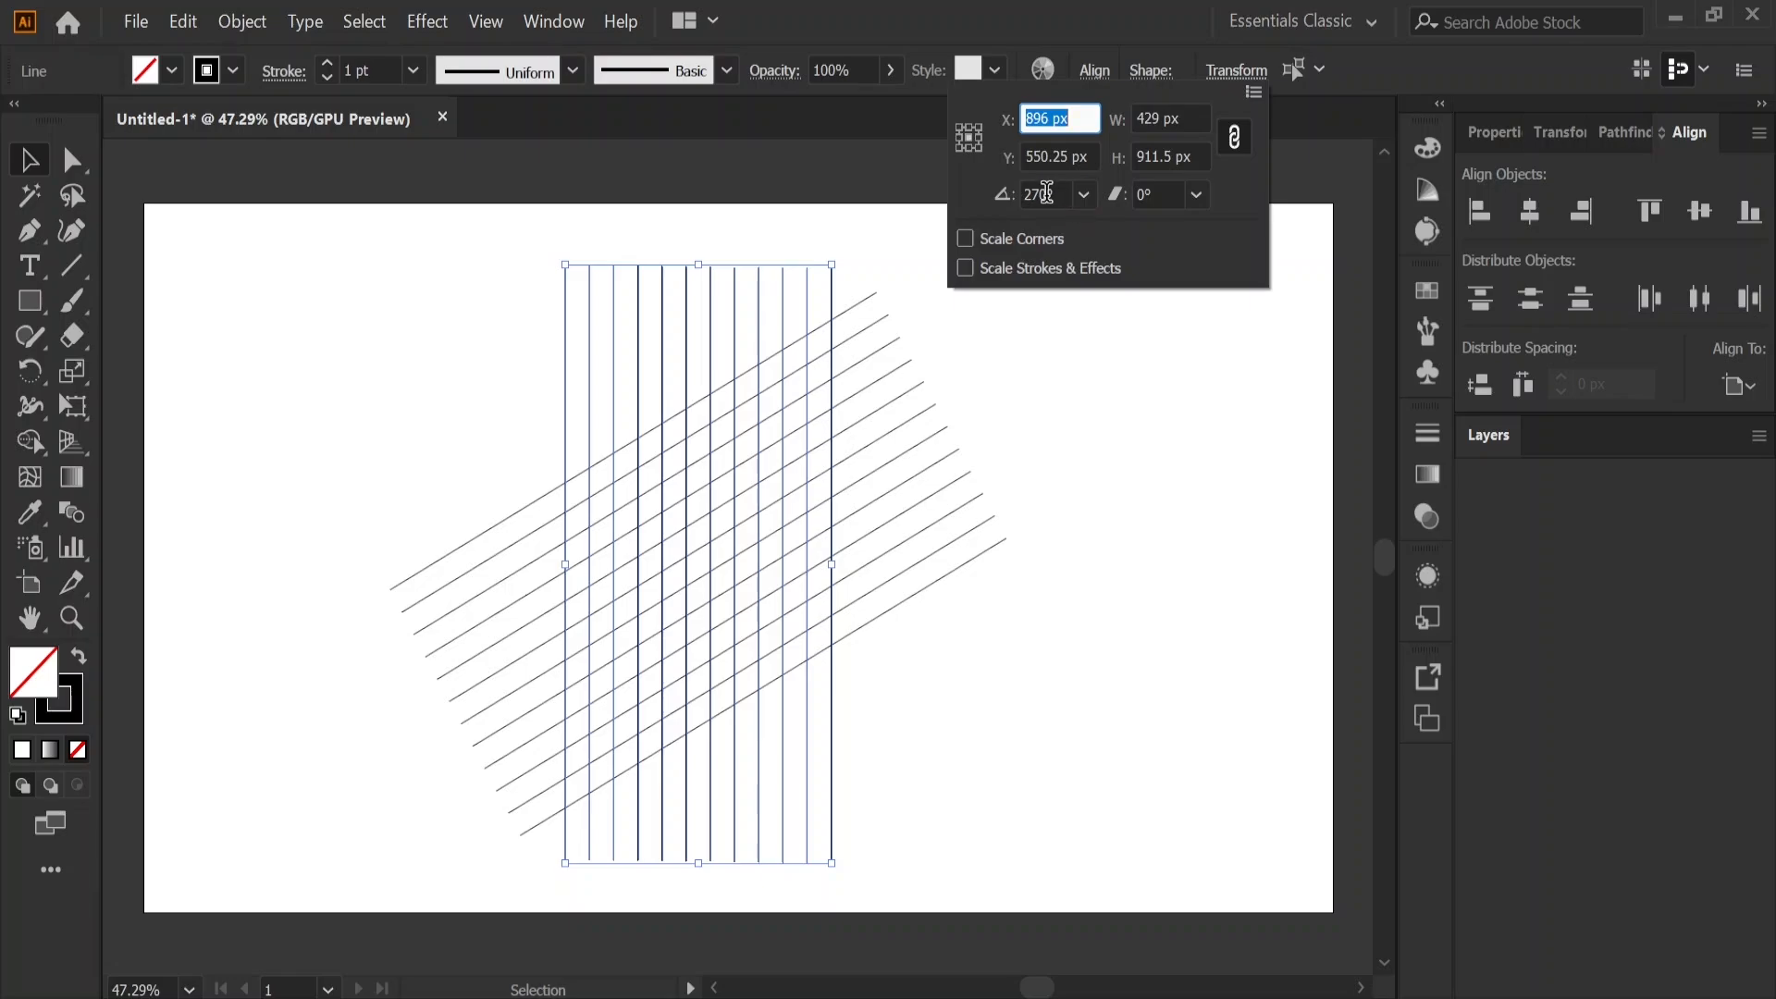
double_click(1040, 194)
key("BackSpace")
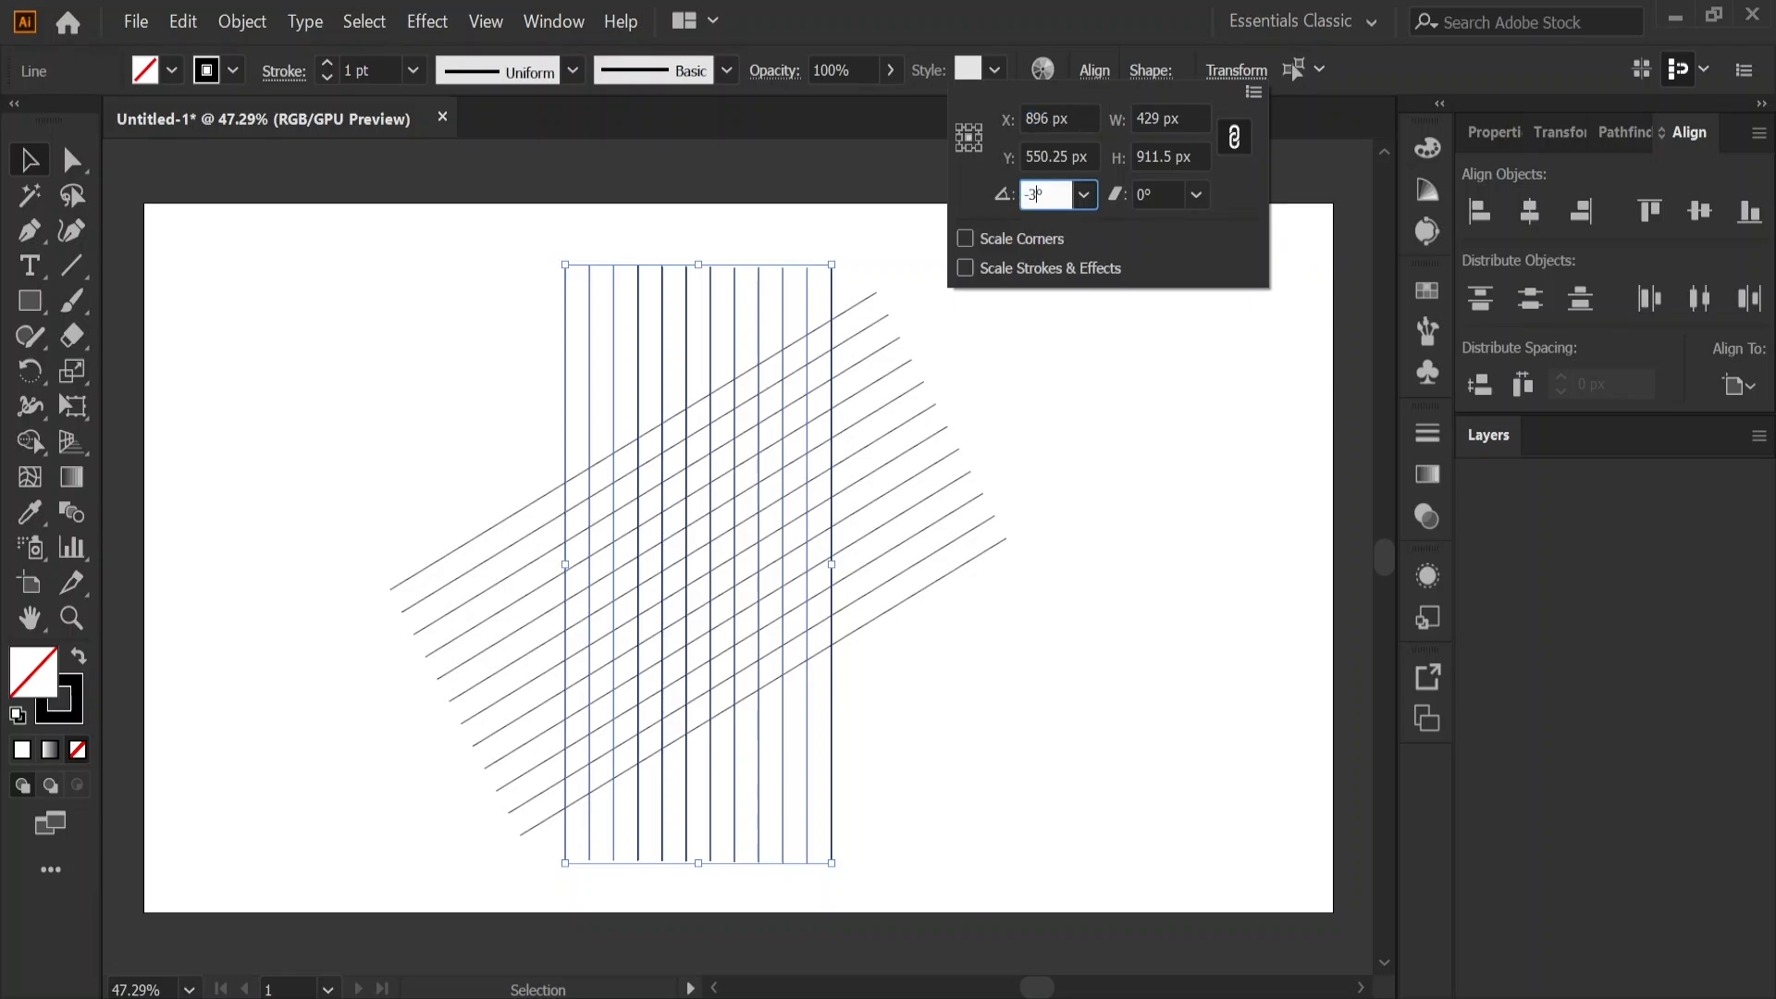
type("-30")
key("alt+Return")
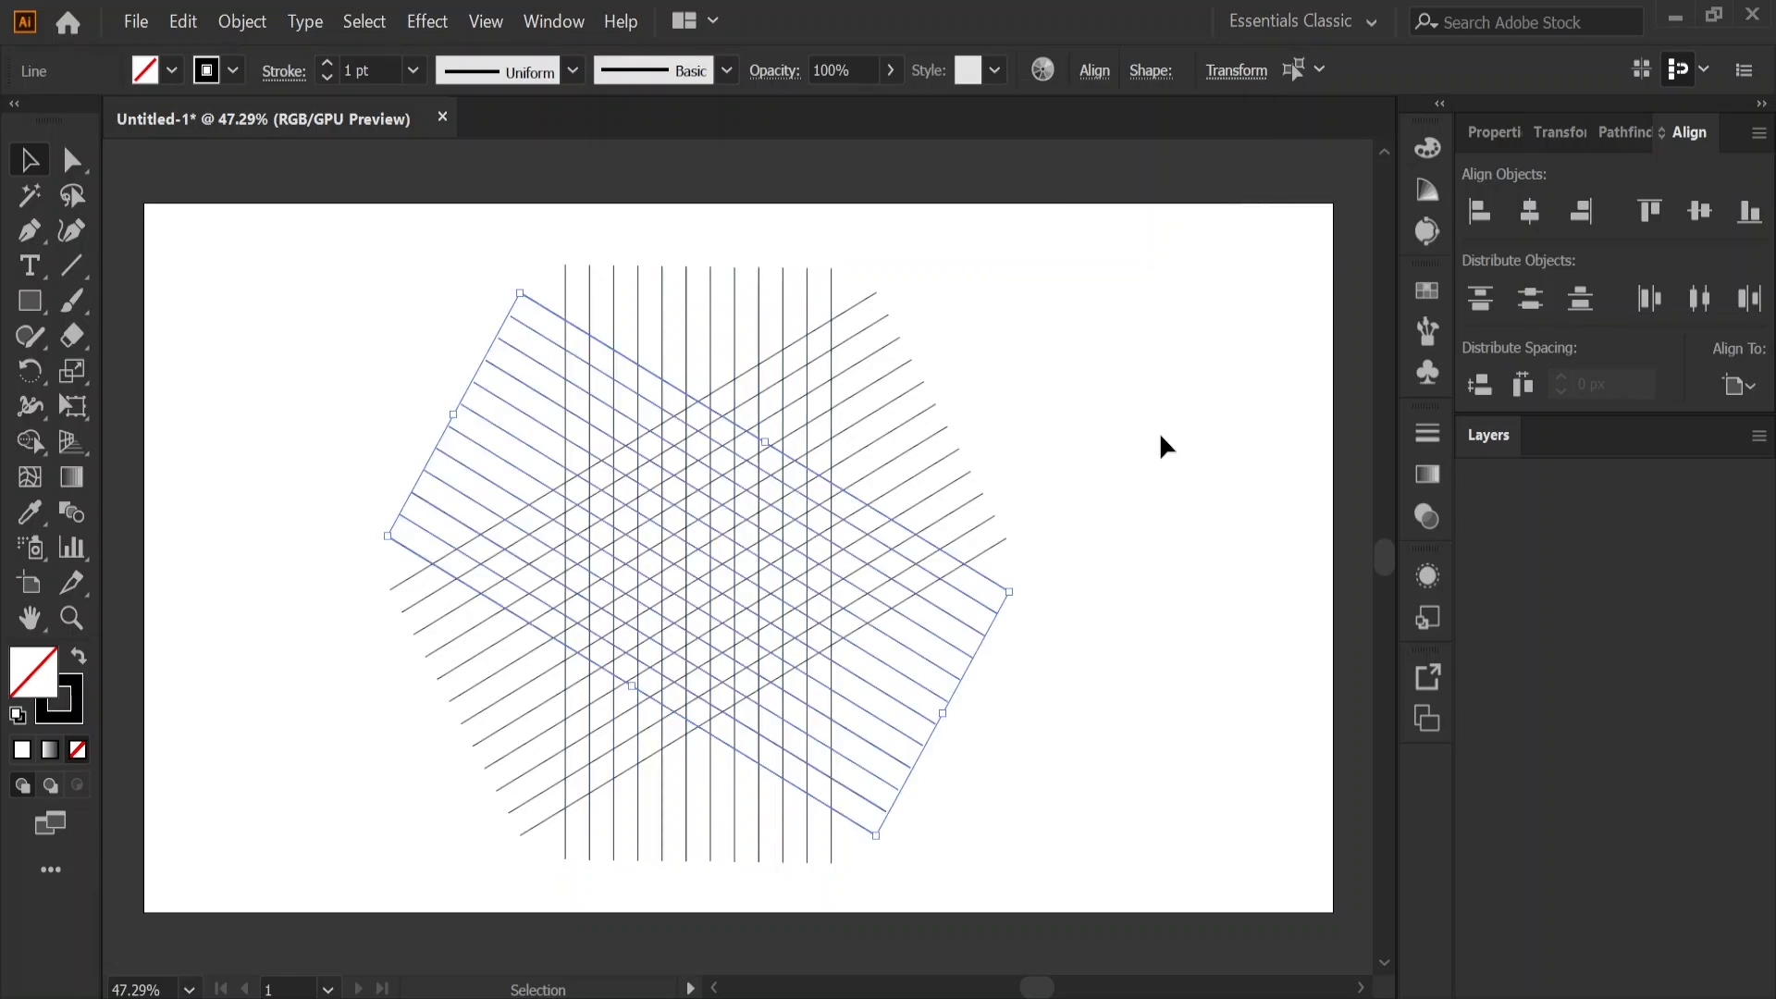
left_click(1143, 453)
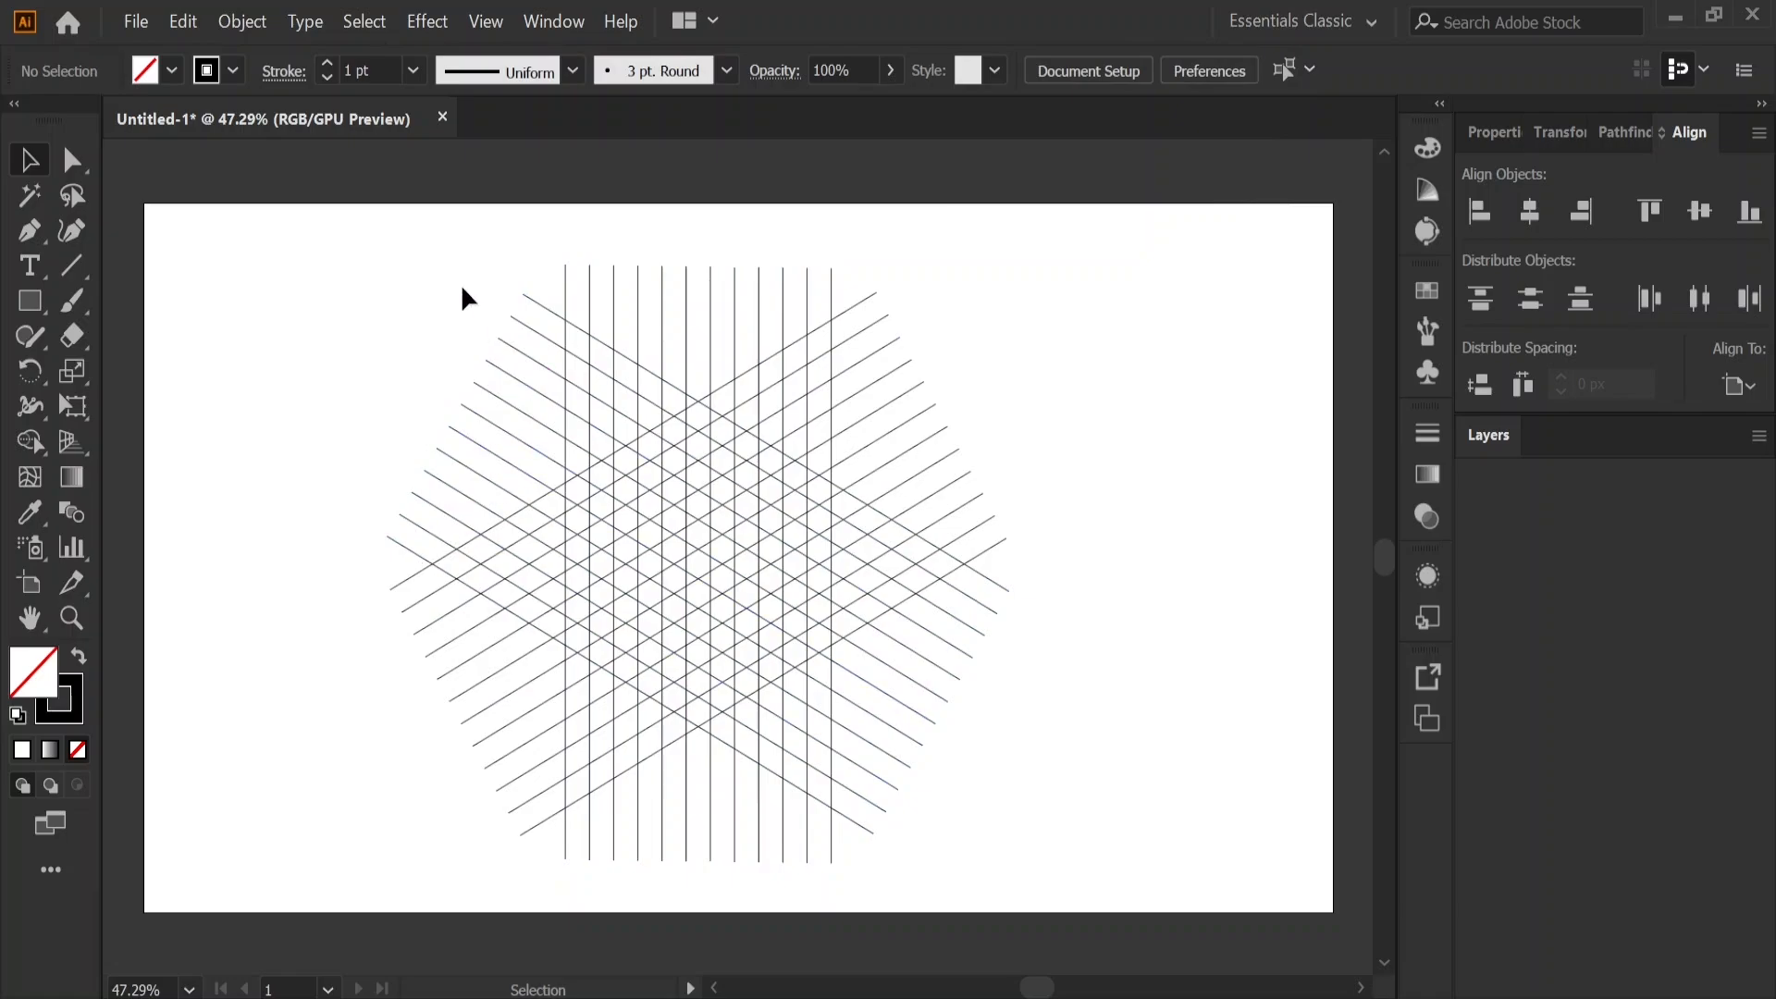
Select the whole line grid, activate the Shape Builder tool, and set no stroke and a black fill.
left_click_drag(428, 248, 1012, 865)
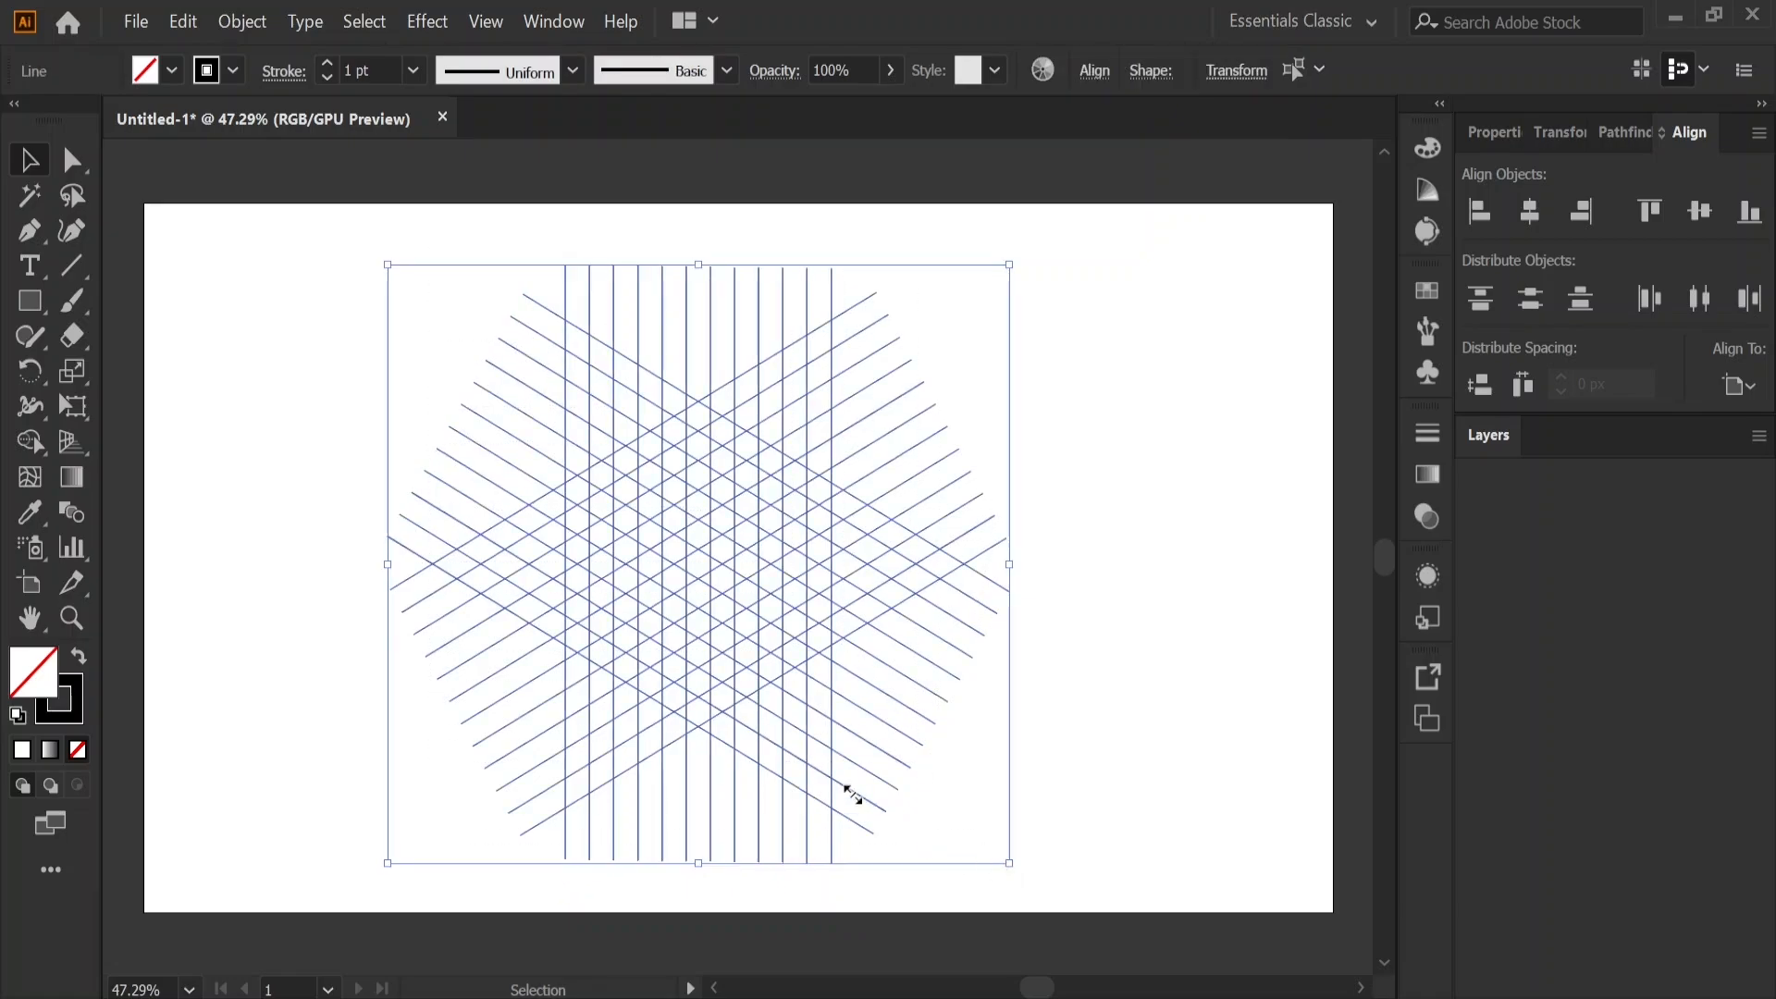
left_click(40, 437)
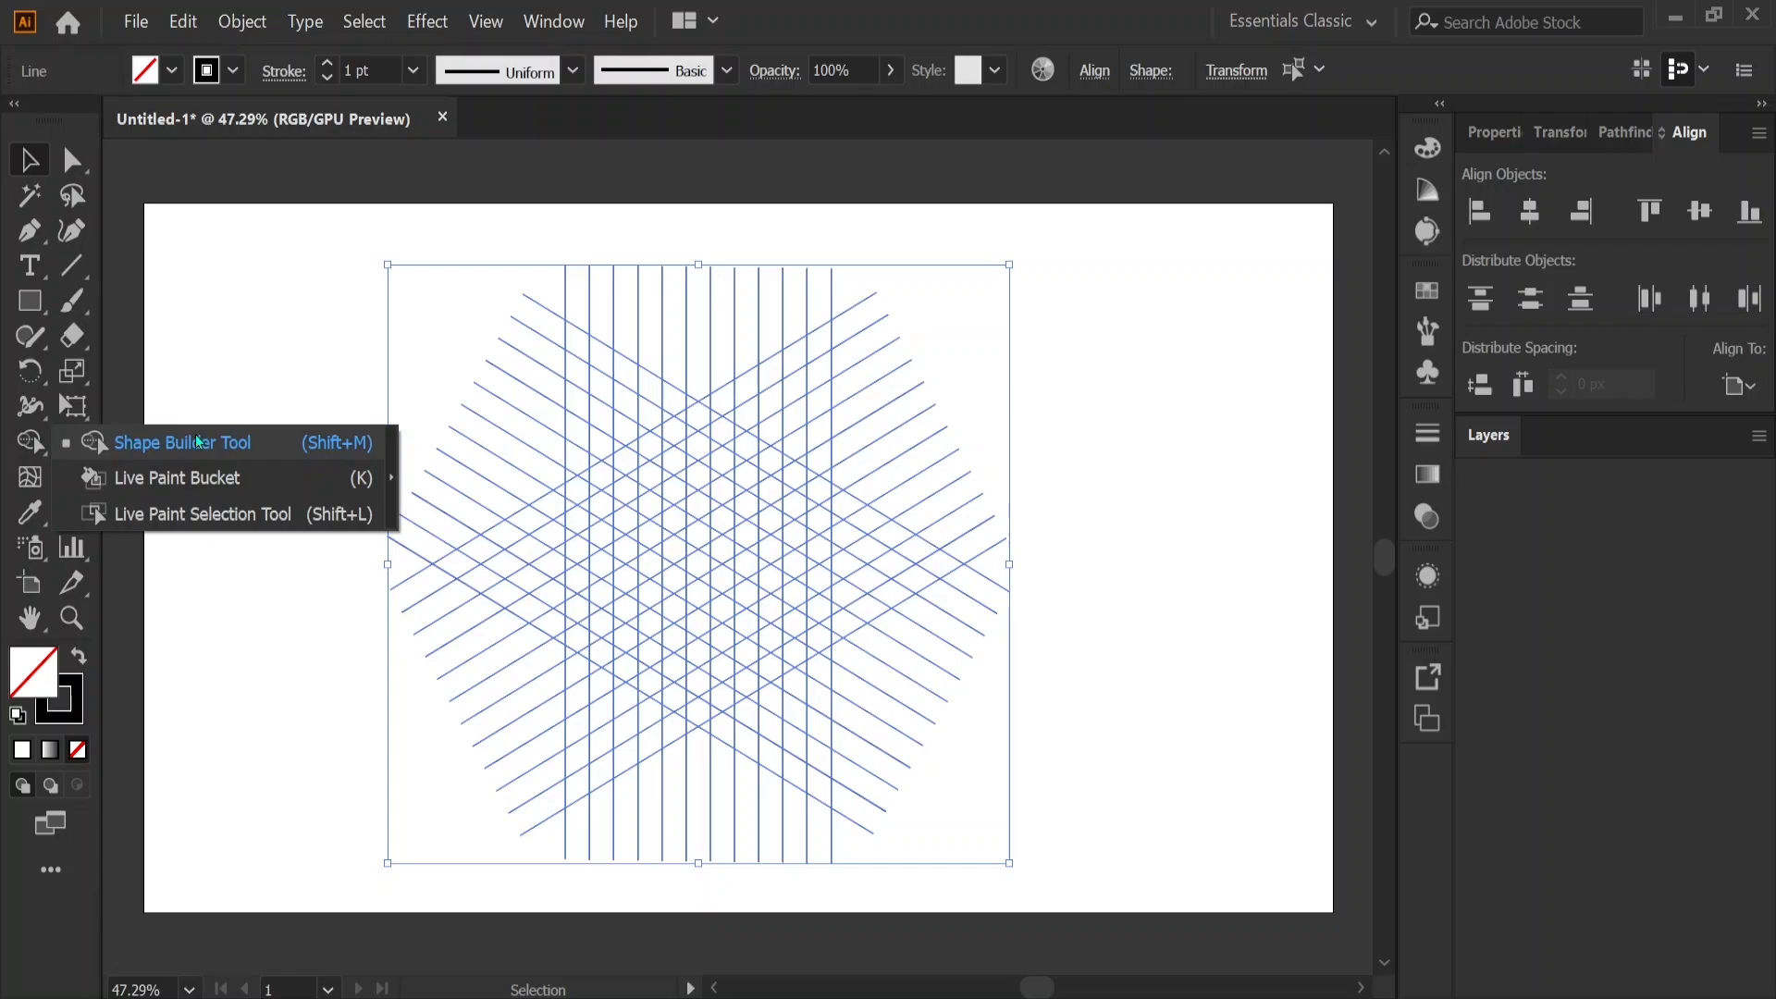
left_click(190, 443)
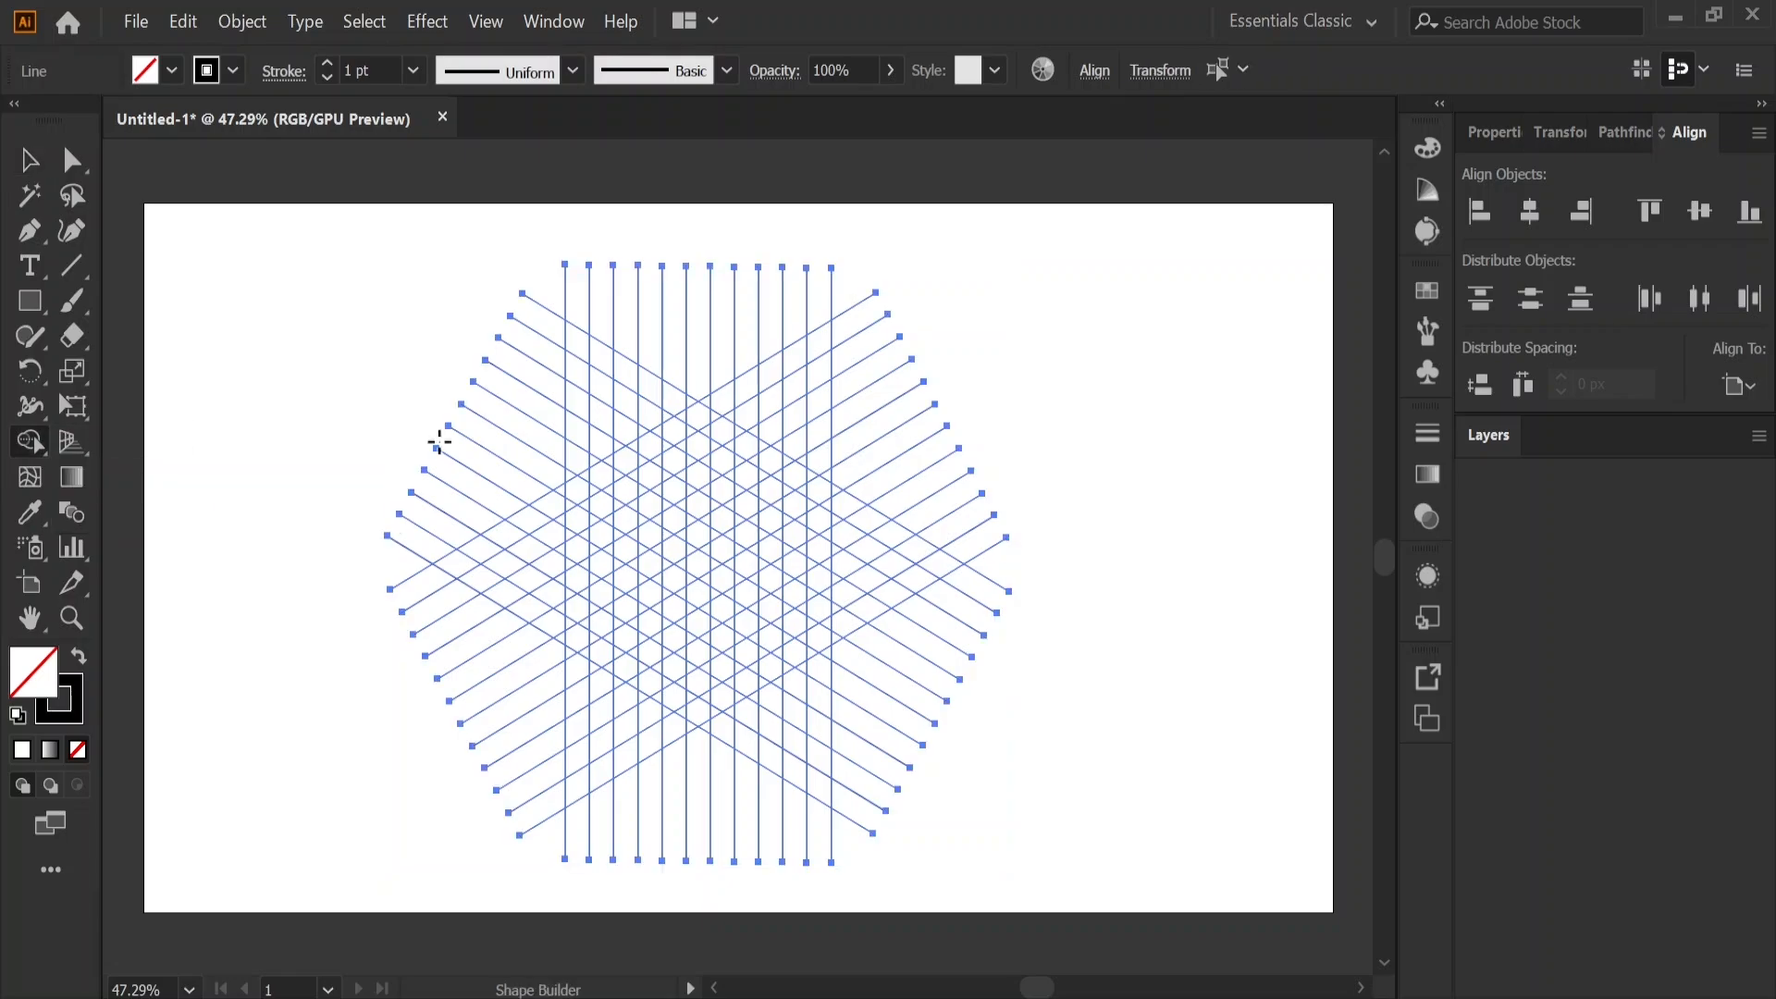
left_click(207, 73)
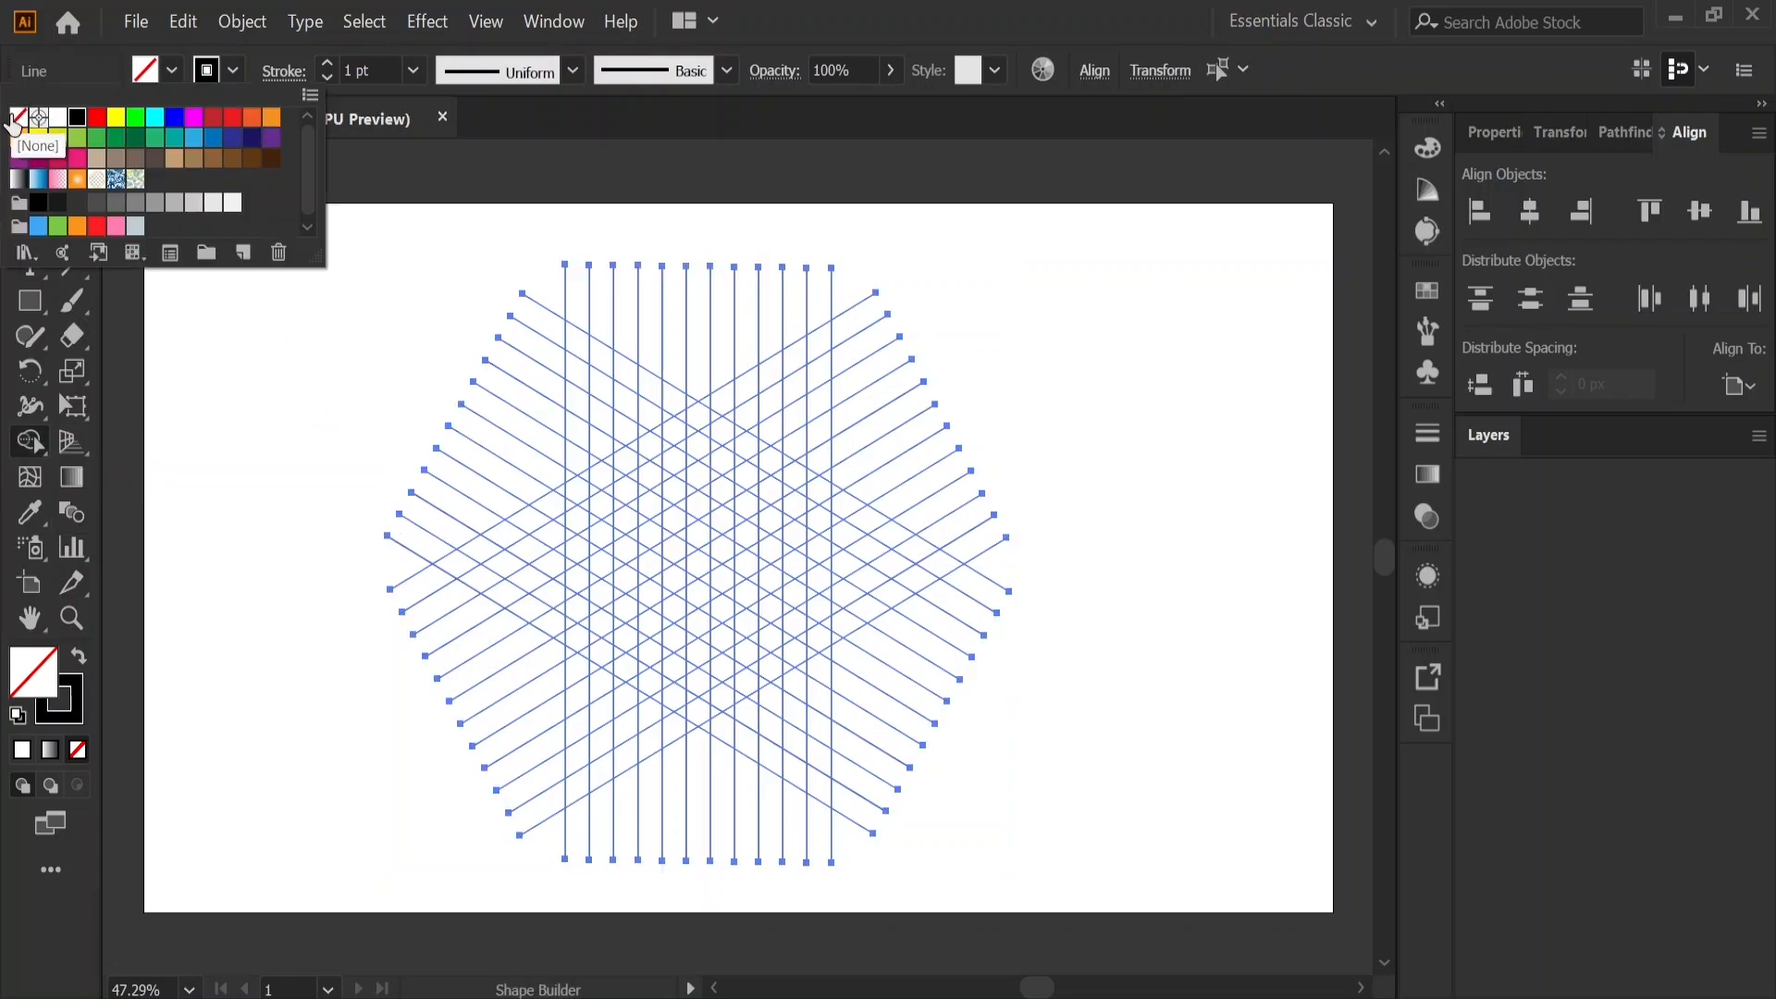
left_click(19, 117)
left_click(171, 72)
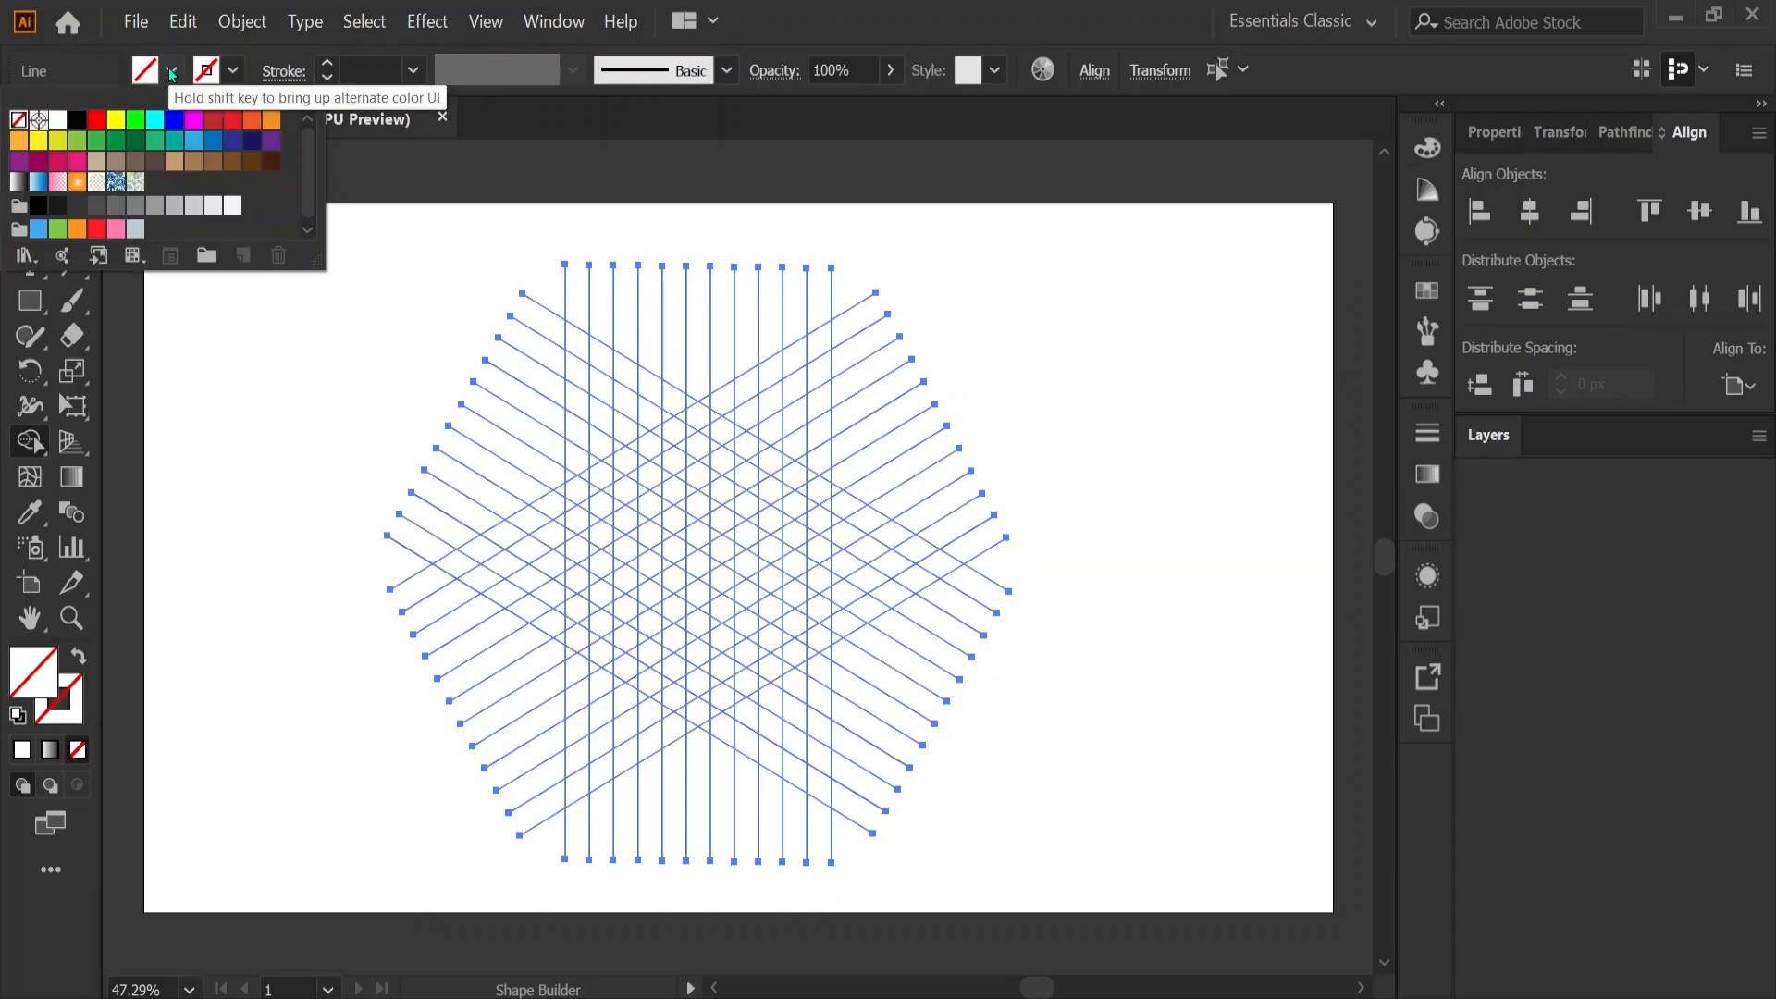
left_click(77, 119)
left_click(167, 73)
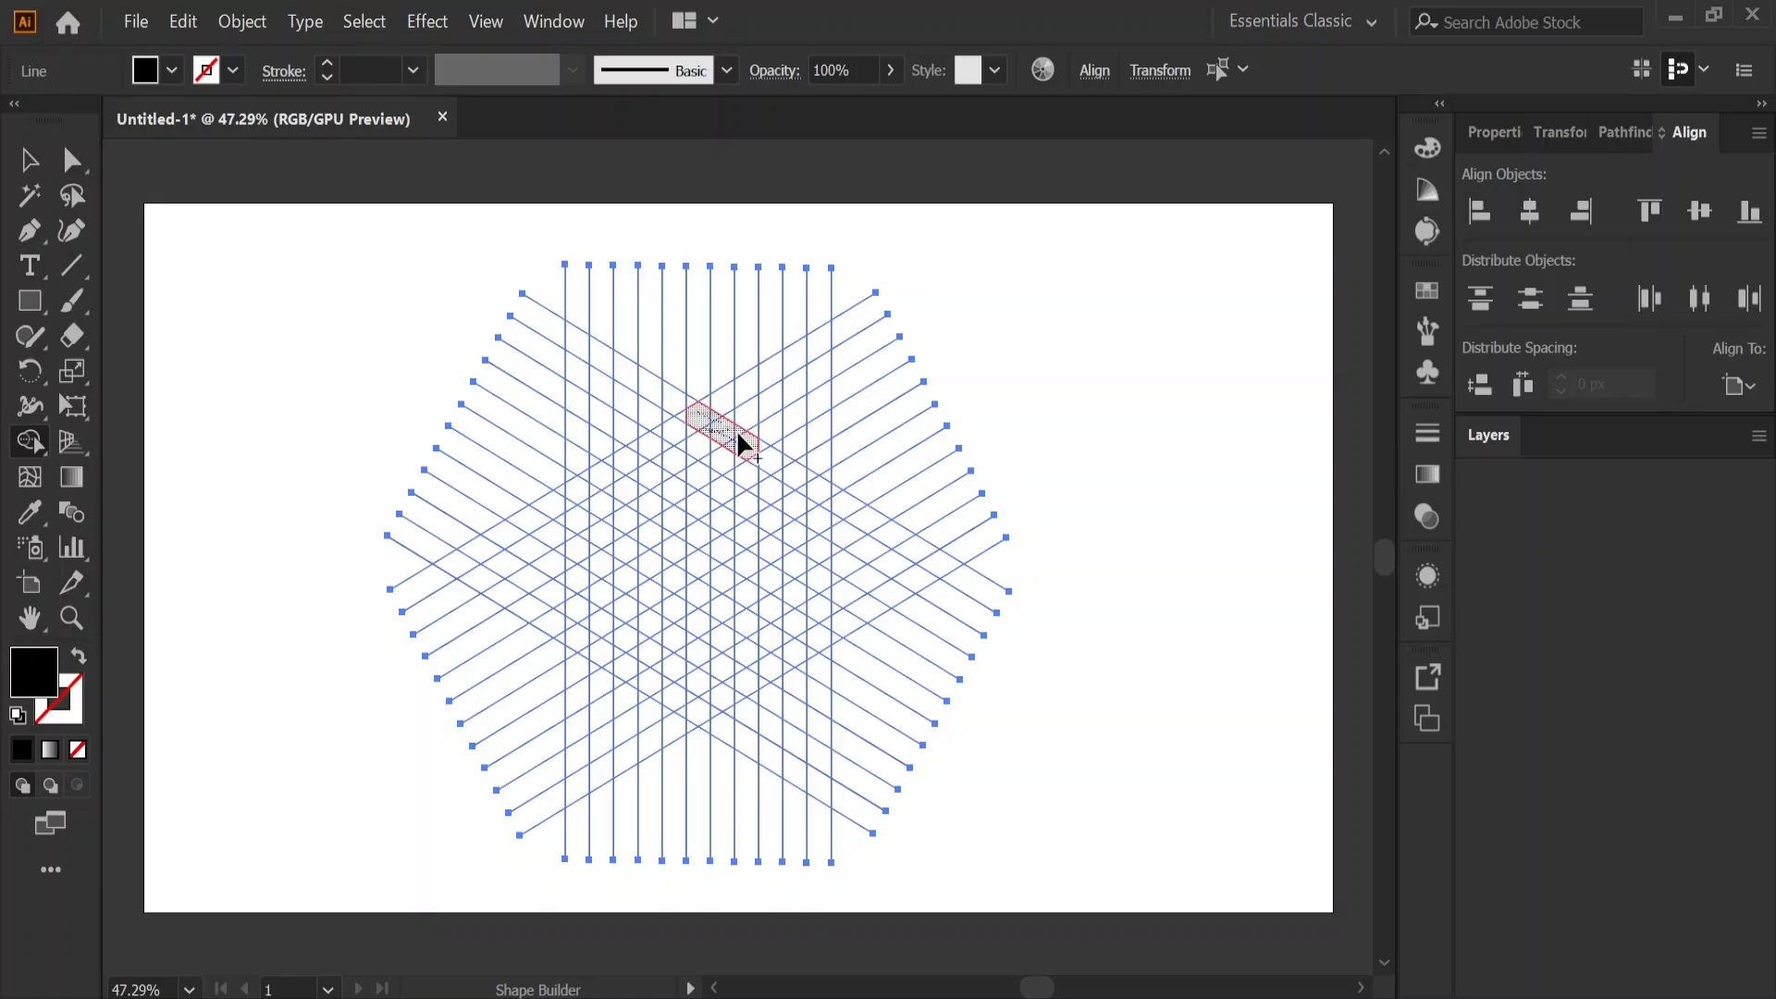
Merge grid cells into a black band along the hexagon's two upper edges, continuing partway down its right side and around the left corner.
left_click_drag(738, 436, 818, 486)
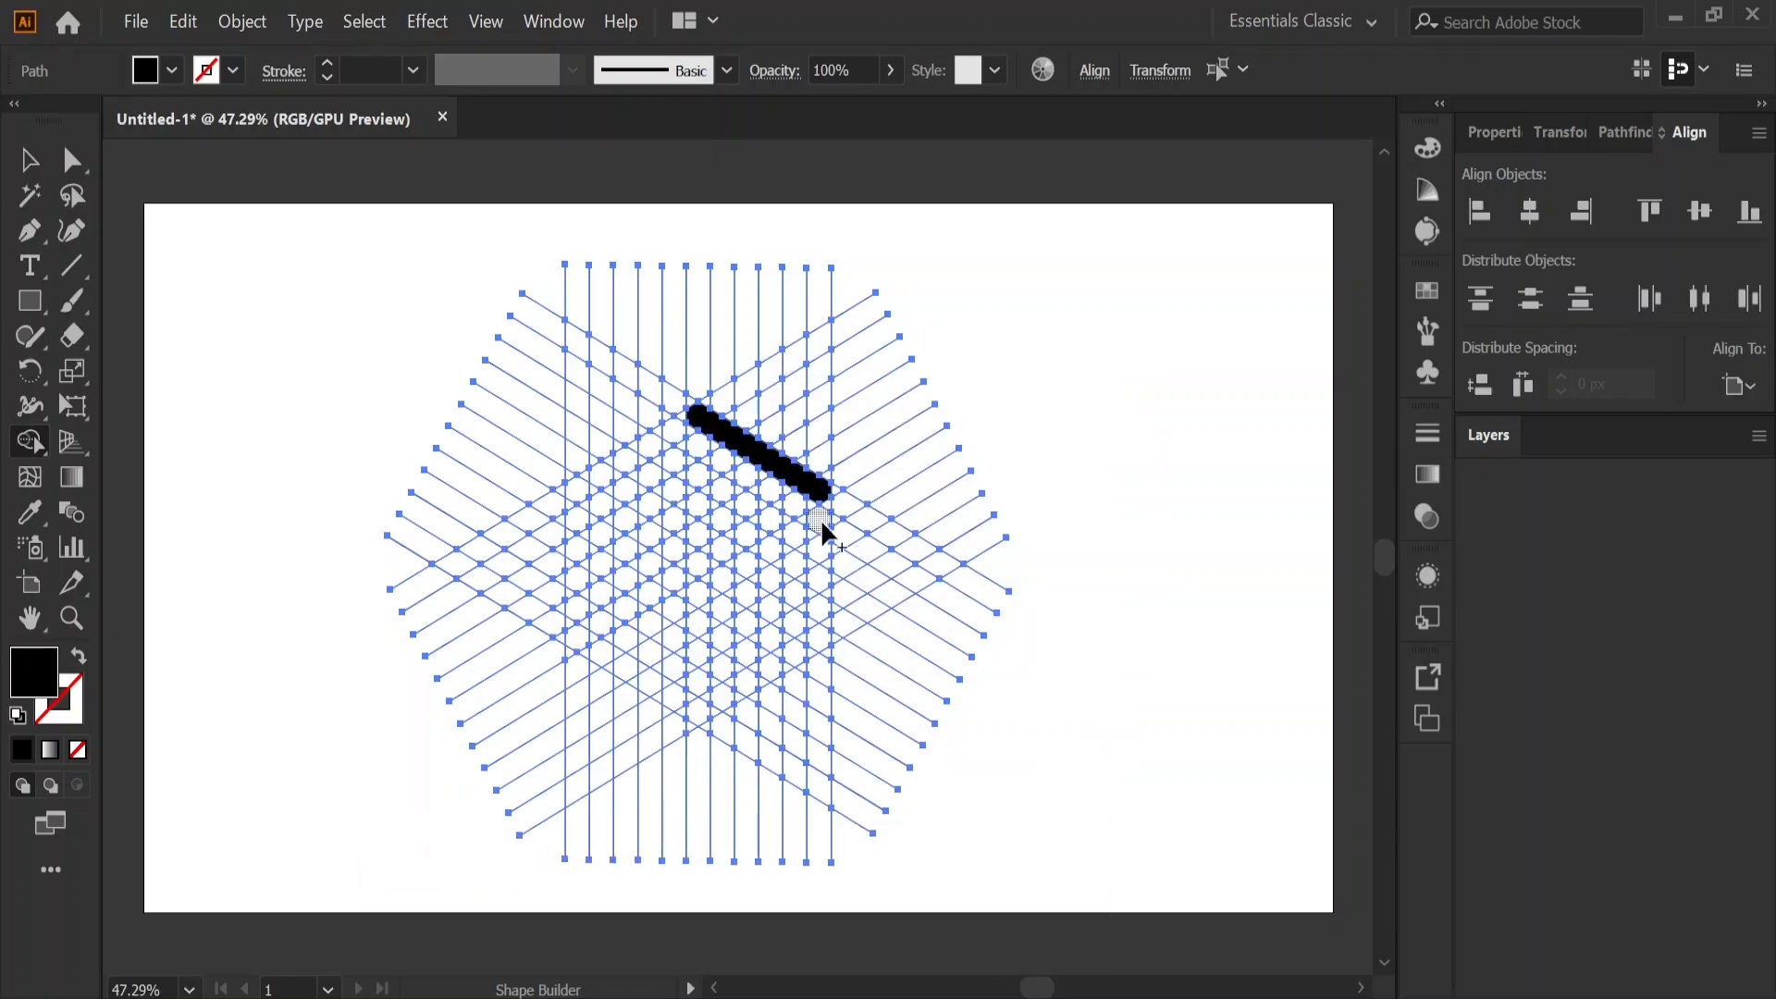
left_click_drag(811, 534, 826, 563)
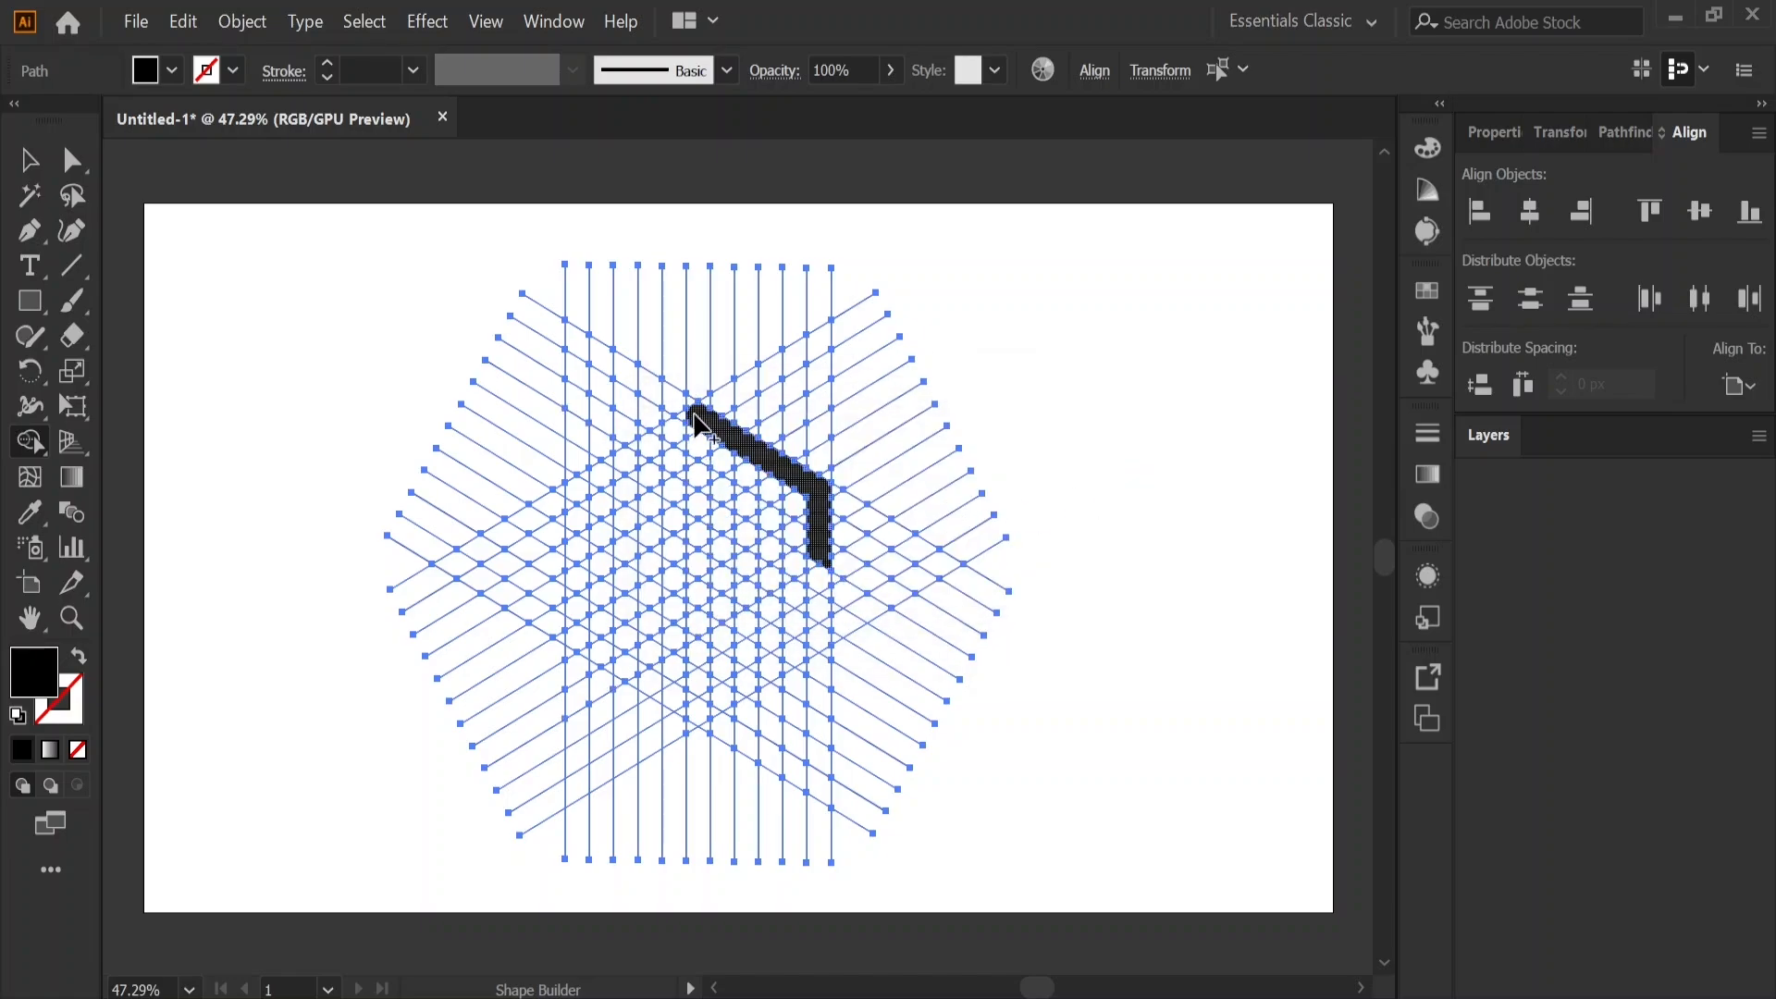
scroll(684, 442, "up", 1)
scroll(692, 418, "up", 2)
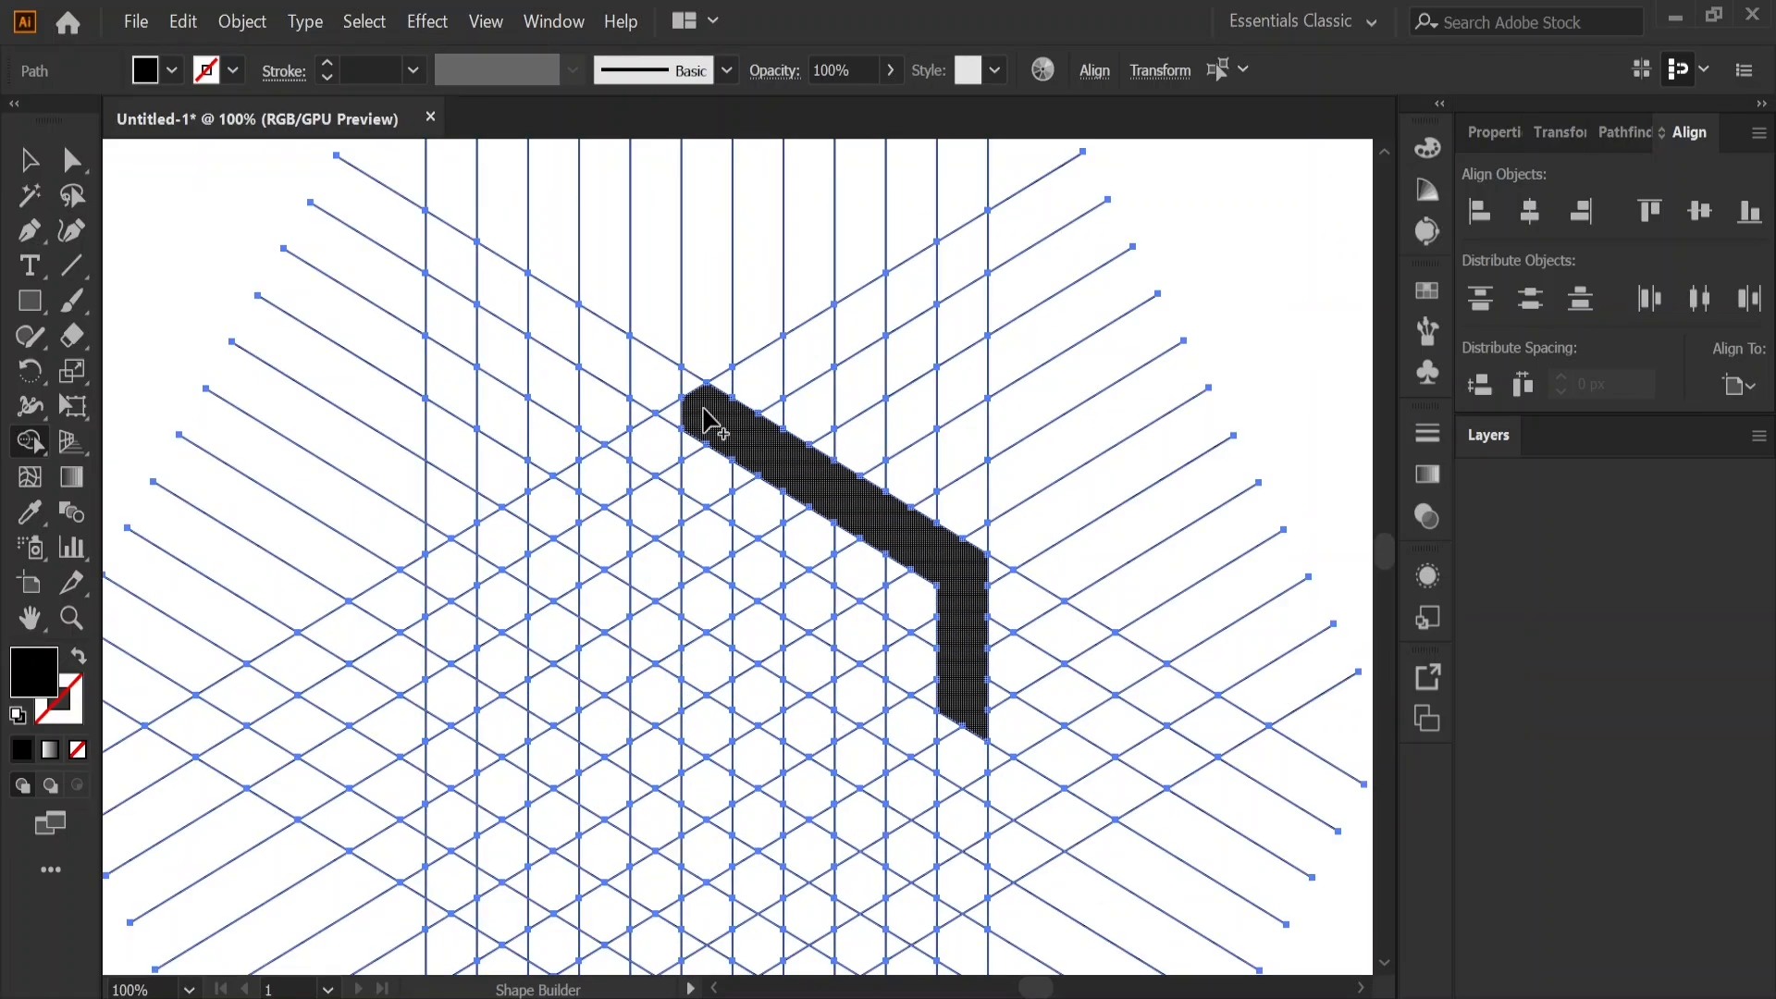
left_click_drag(706, 404, 653, 439)
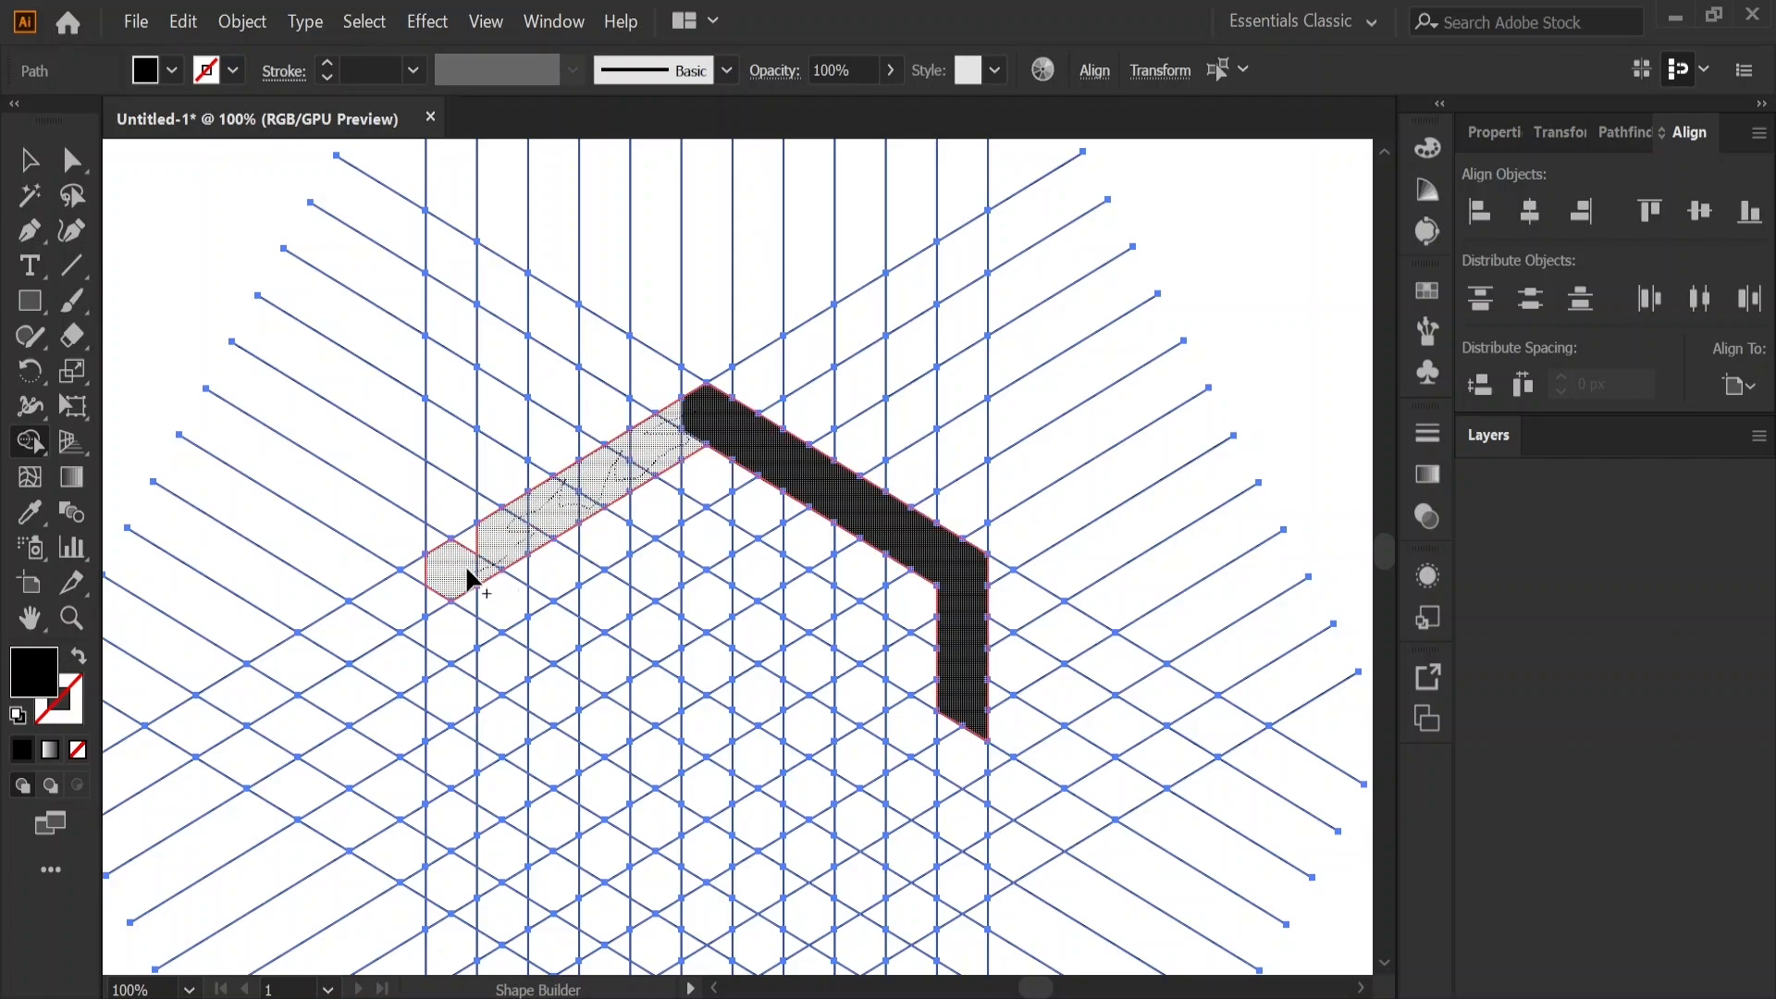
left_click_drag(440, 586, 438, 592)
Merge grid cells into a black diagonal band running from the left corner down to the right, past the hexagon's centre.
scroll(623, 638, "down", 3)
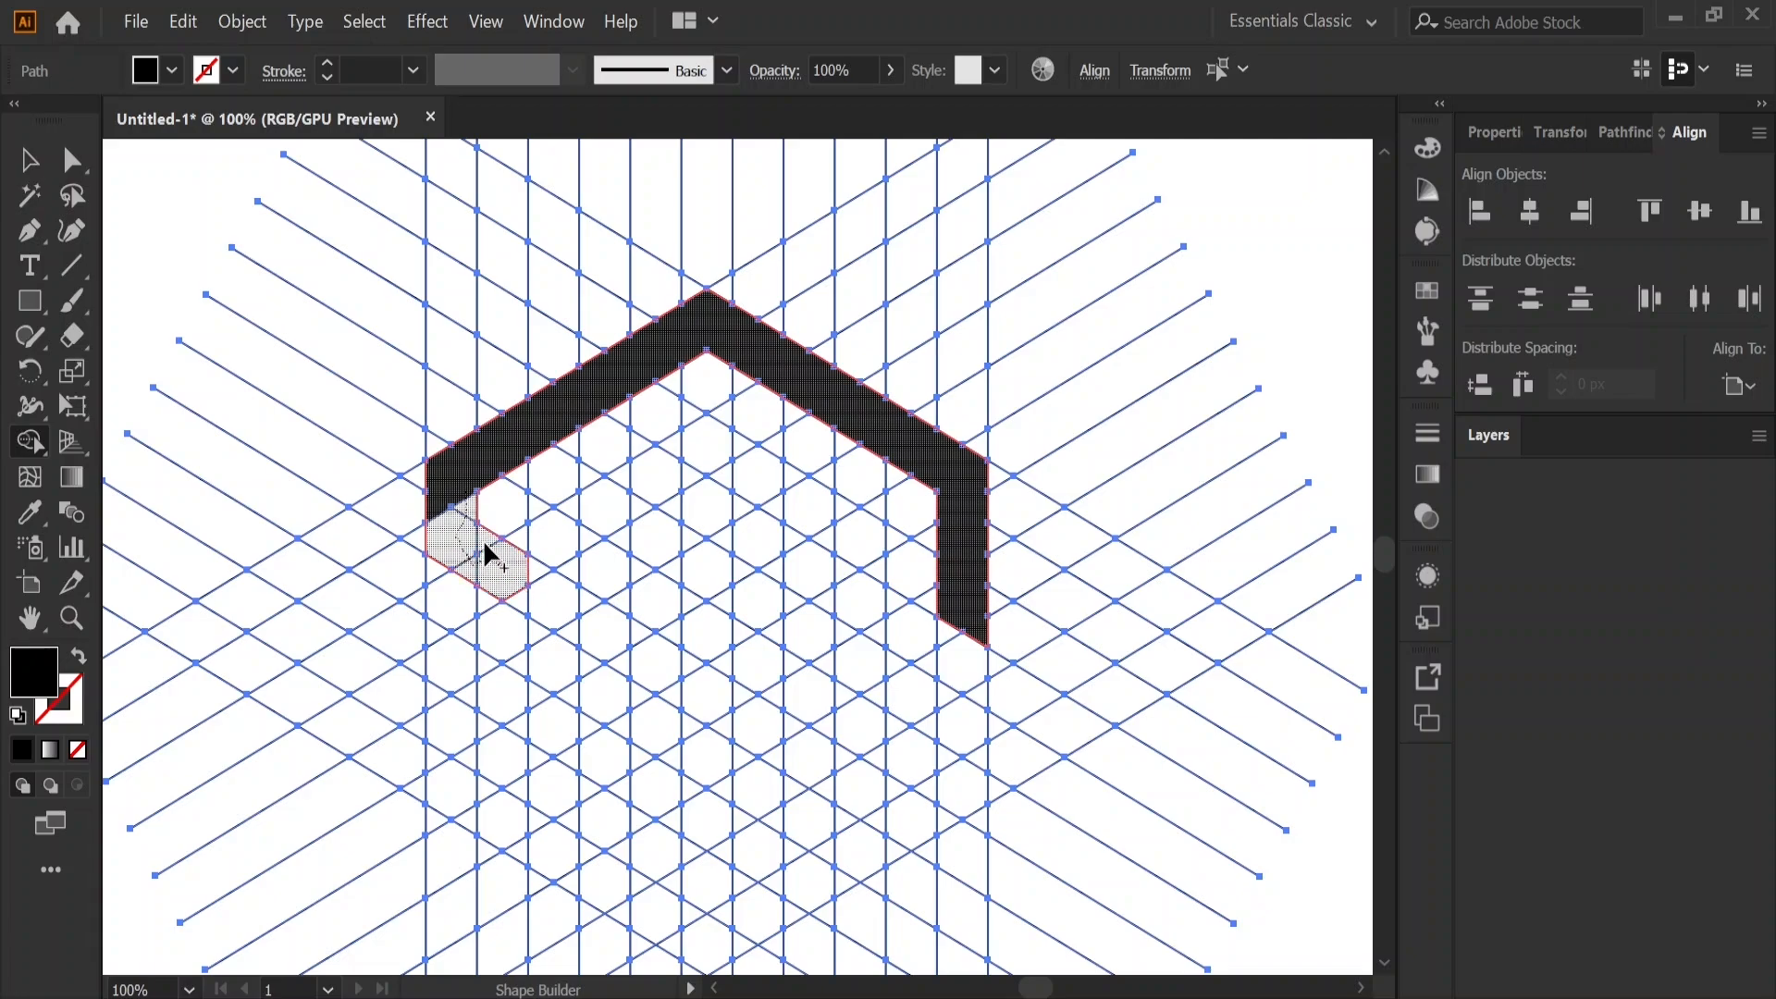
left_click_drag(530, 599, 597, 610)
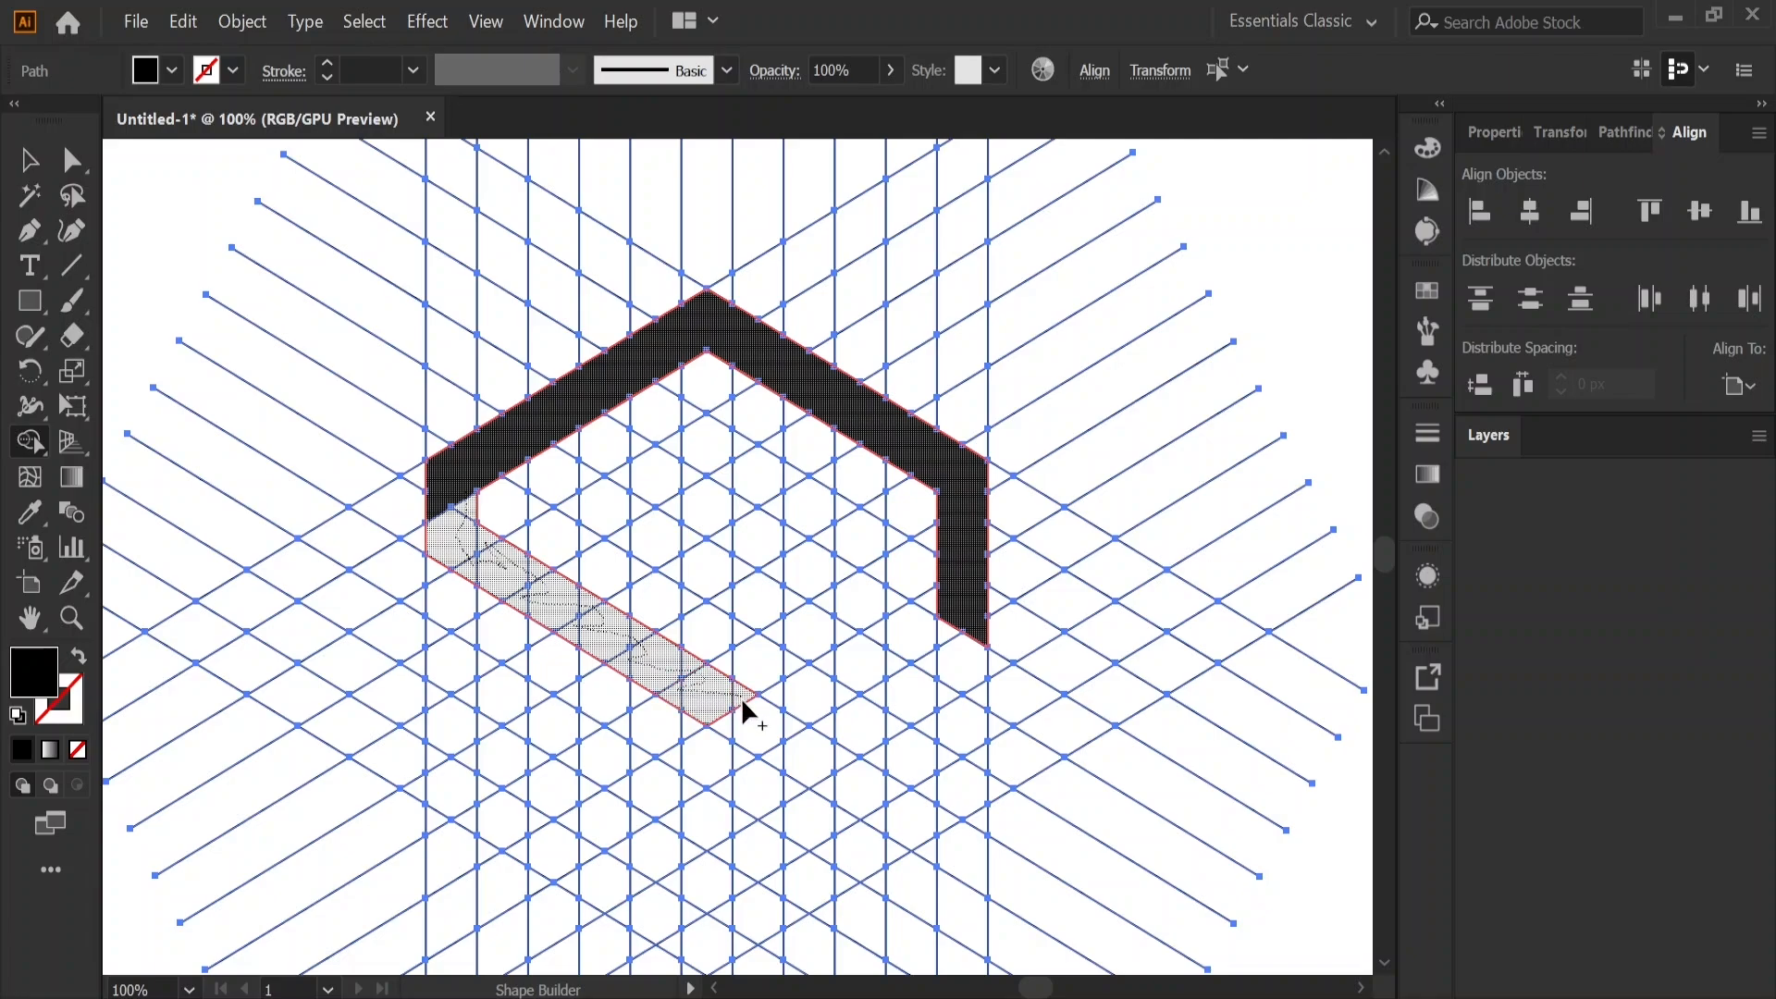
left_click_drag(731, 735, 782, 764)
left_click_drag(836, 756, 838, 758)
scroll(853, 505, "down", 1)
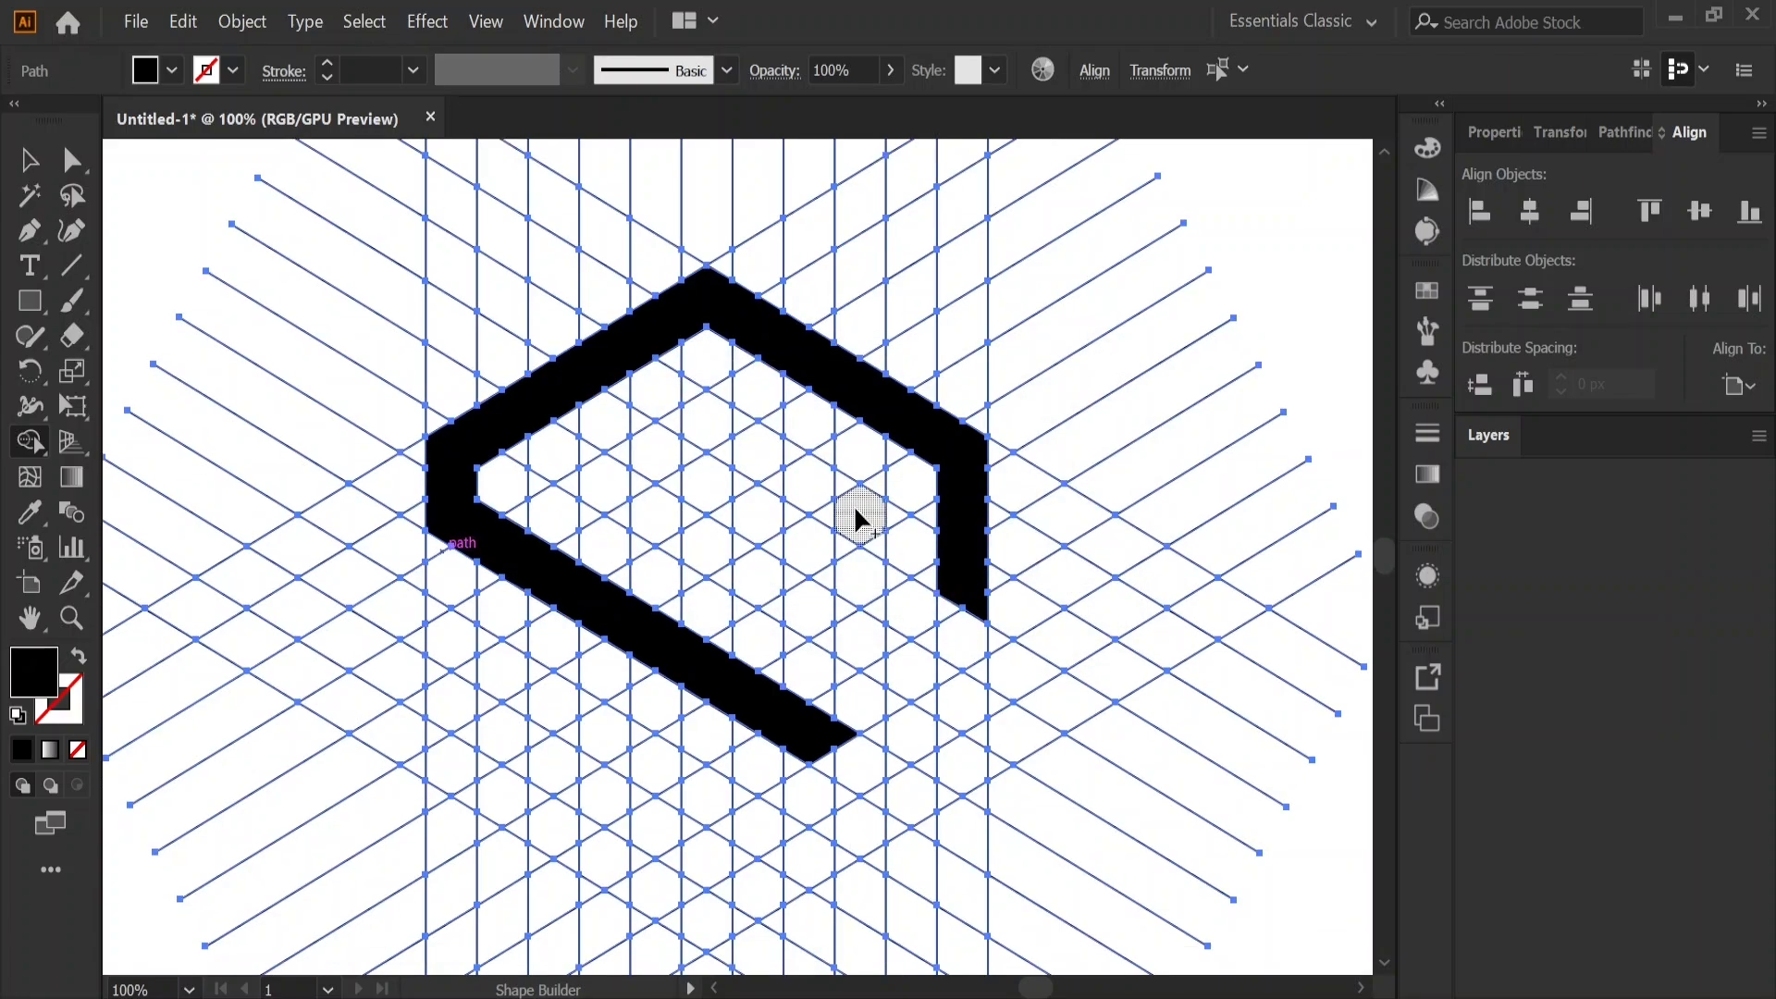
Merge grid cells into a second black band: a hooked inner diagonal, the lower right side, both lower hexagon edges and partway up the left side.
mouse_move(873, 542)
left_mouse_down()
mouse_move(846, 485)
mouse_move(823, 503)
mouse_move(728, 453)
mouse_move(738, 434)
mouse_move(621, 456)
mouse_move(638, 483)
mouse_move(575, 478)
mouse_move(642, 519)
mouse_move(681, 517)
mouse_move(697, 530)
mouse_move(673, 546)
mouse_move(780, 584)
mouse_move(773, 607)
mouse_move(827, 639)
mouse_move(930, 670)
mouse_move(945, 784)
left_mouse_up()
scroll(949, 754, "down", 1)
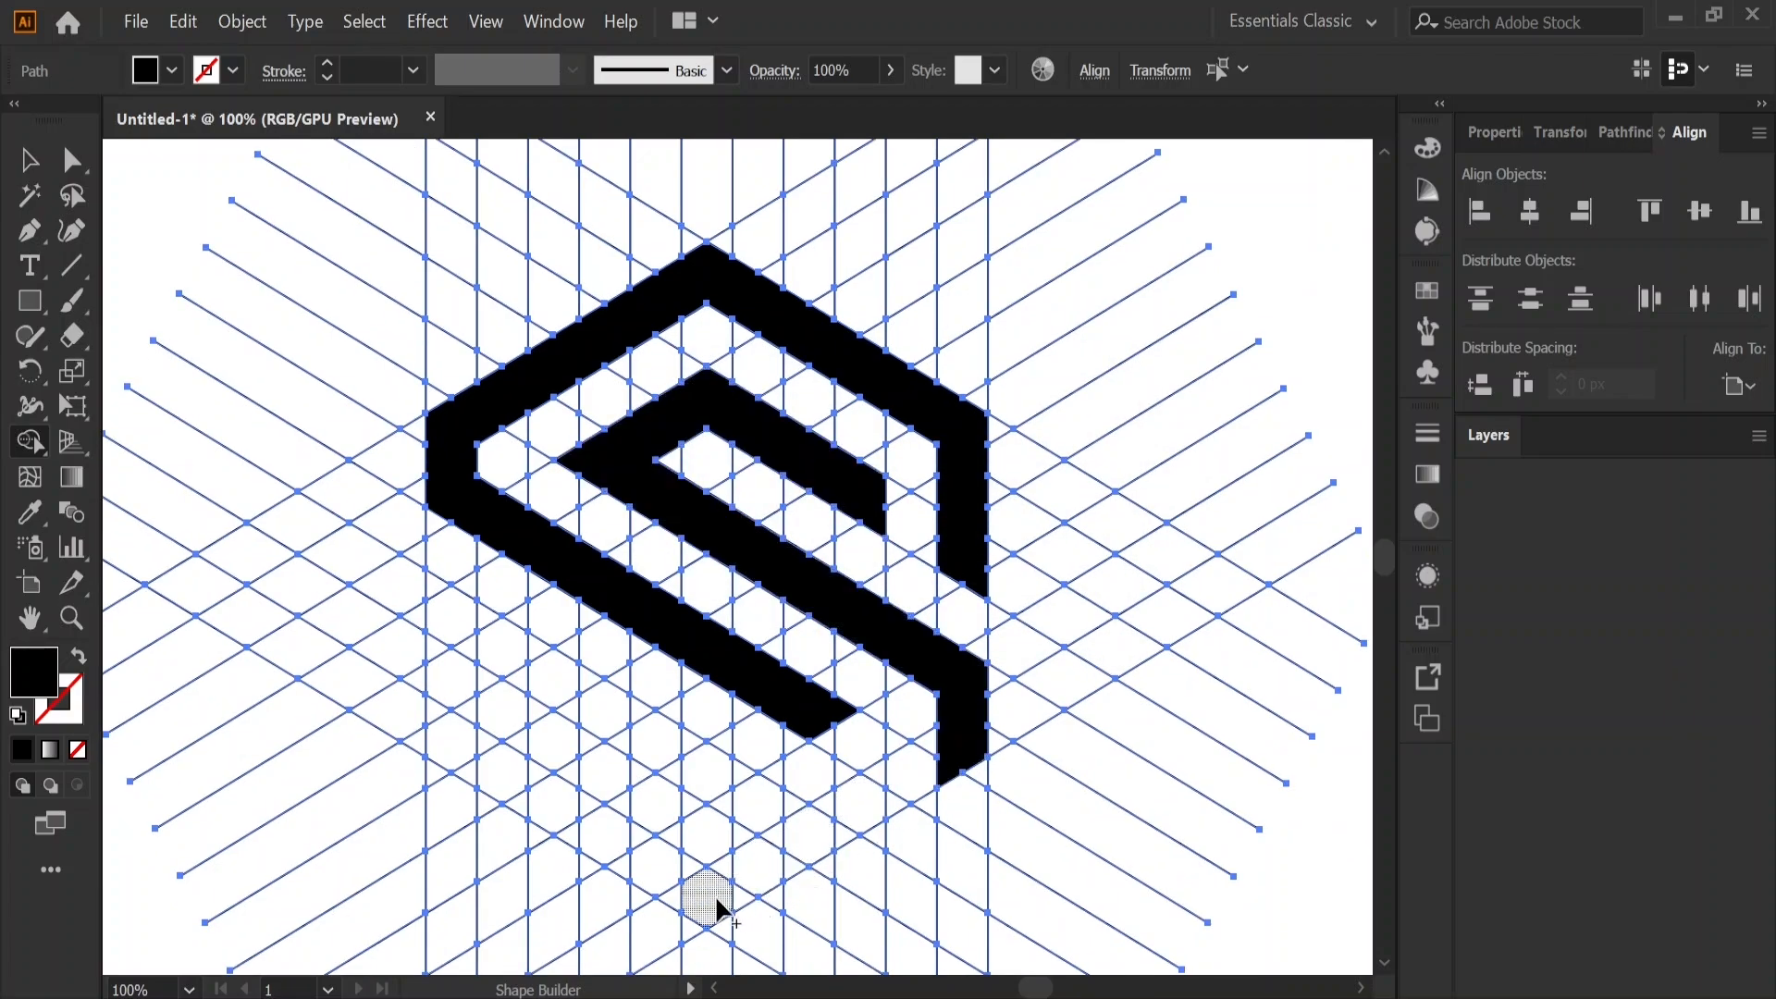
mouse_move(963, 741)
left_mouse_down()
mouse_move(873, 789)
mouse_move(746, 904)
mouse_move(706, 903)
left_mouse_up()
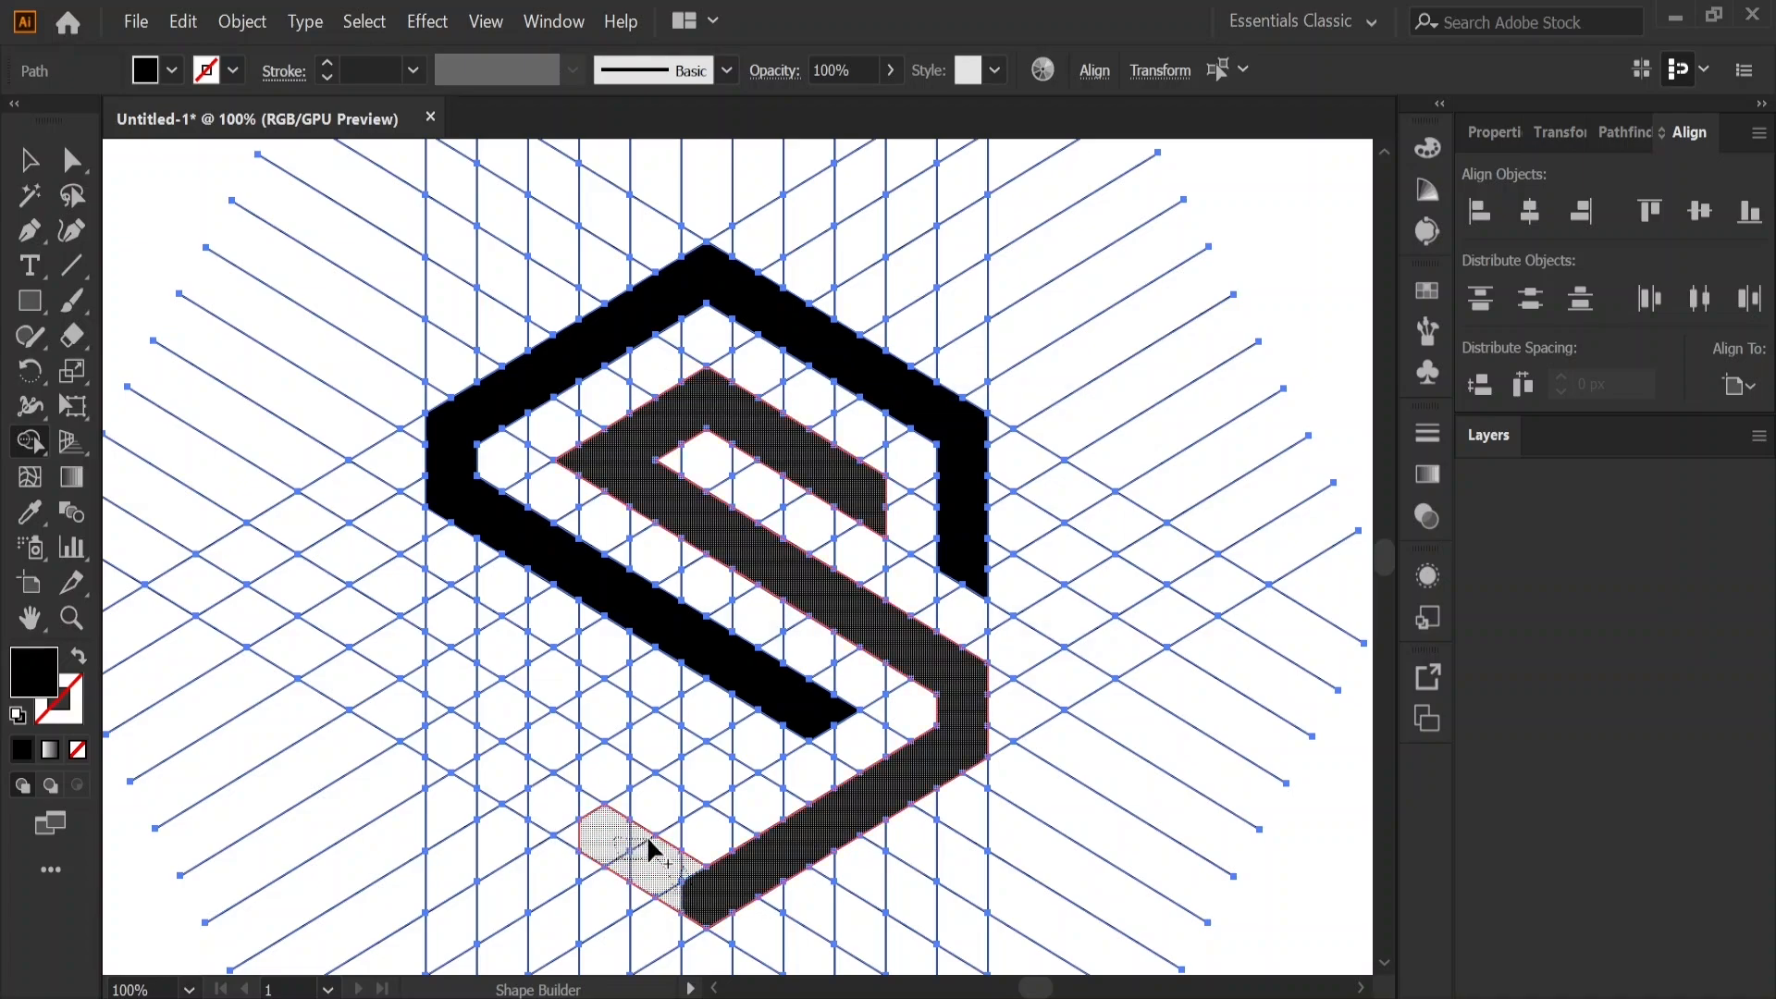
mouse_move(648, 839)
left_mouse_down()
mouse_move(575, 832)
mouse_move(479, 769)
mouse_move(489, 747)
mouse_move(449, 738)
mouse_move(437, 672)
mouse_move(459, 645)
mouse_move(451, 562)
left_mouse_up()
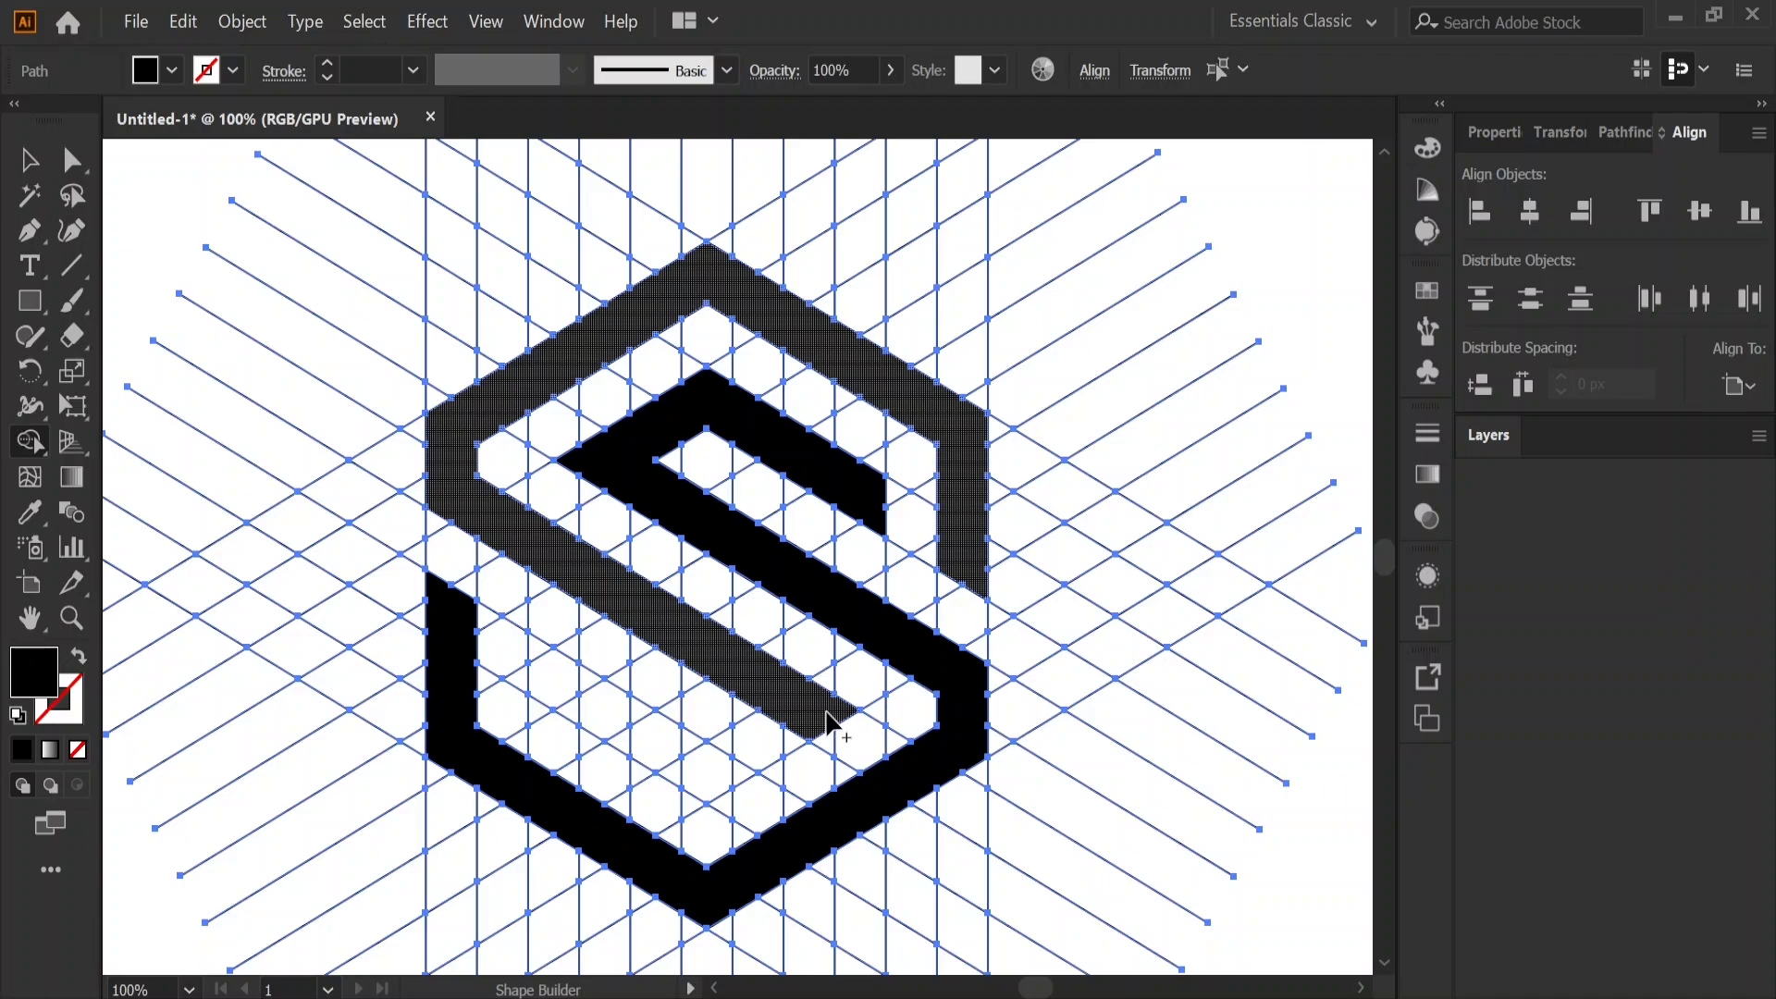
Extend the upper band from its lower right end with an inner hook running down-left and then up-left, mirroring the upper hook.
mouse_move(828, 717)
left_mouse_down()
mouse_move(721, 756)
mouse_move(738, 769)
mouse_move(682, 777)
left_mouse_up()
key("ctrl+minus")
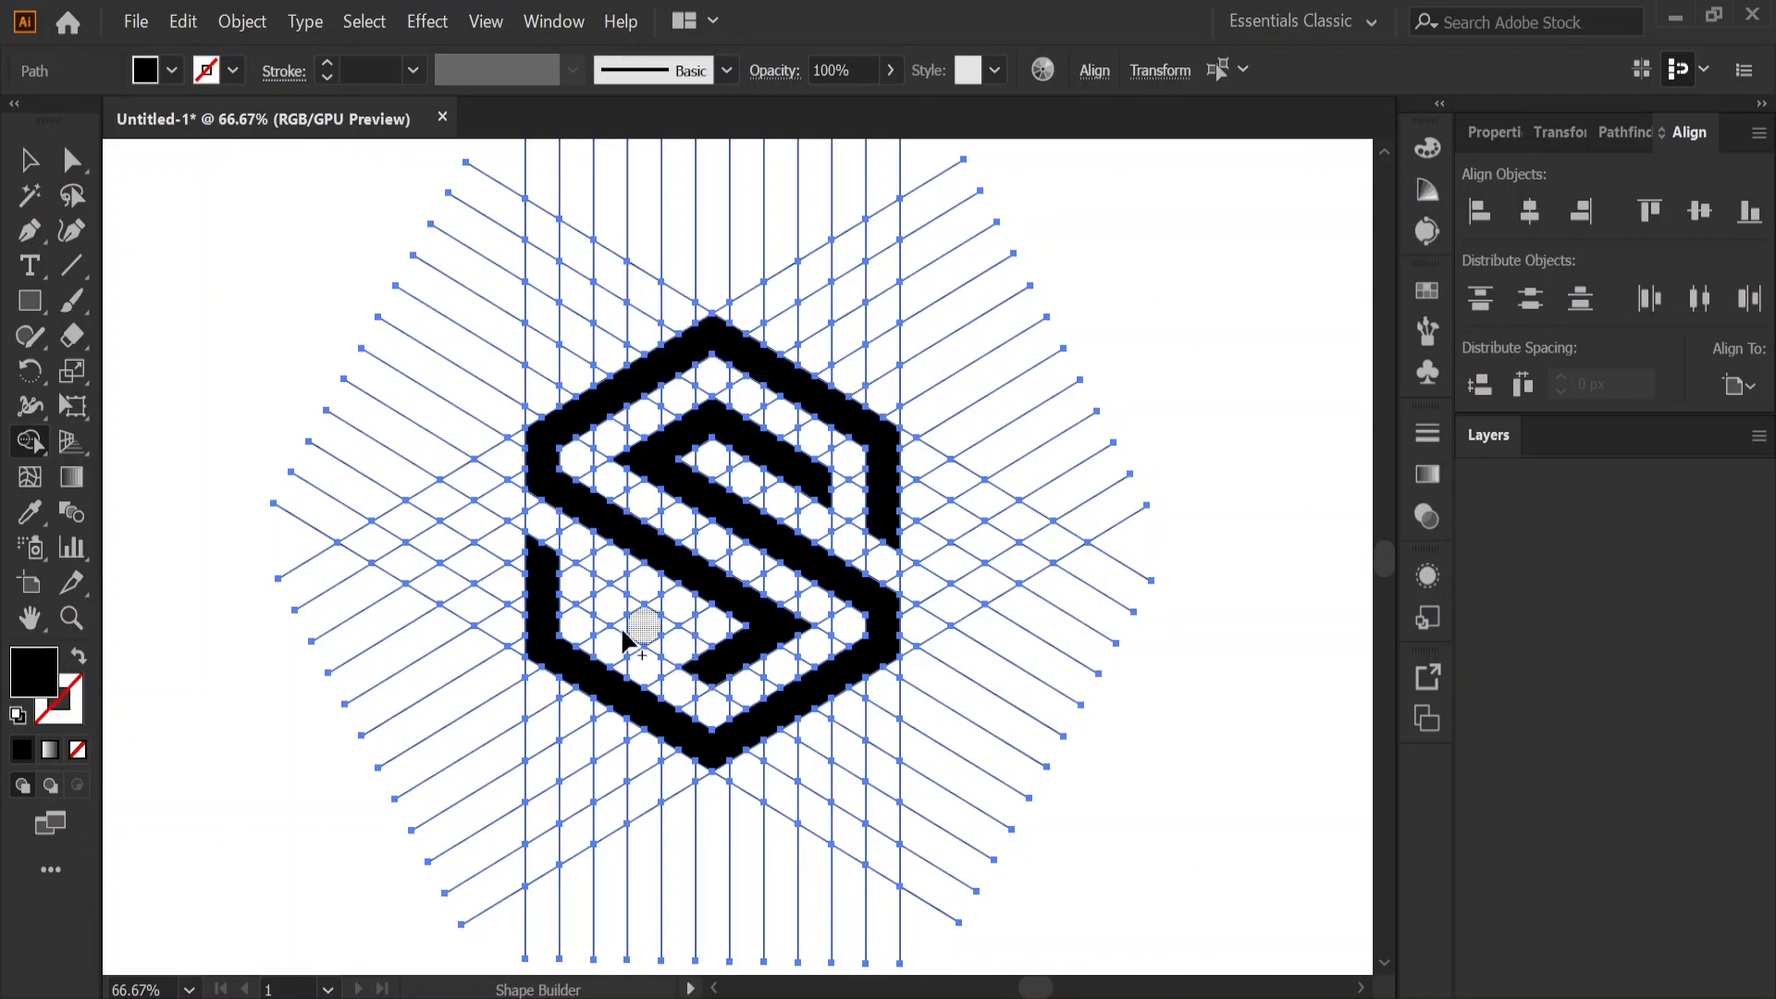
mouse_move(625, 638)
left_mouse_down()
mouse_move(712, 680)
mouse_move(624, 631)
mouse_move(635, 619)
mouse_move(599, 585)
left_mouse_up()
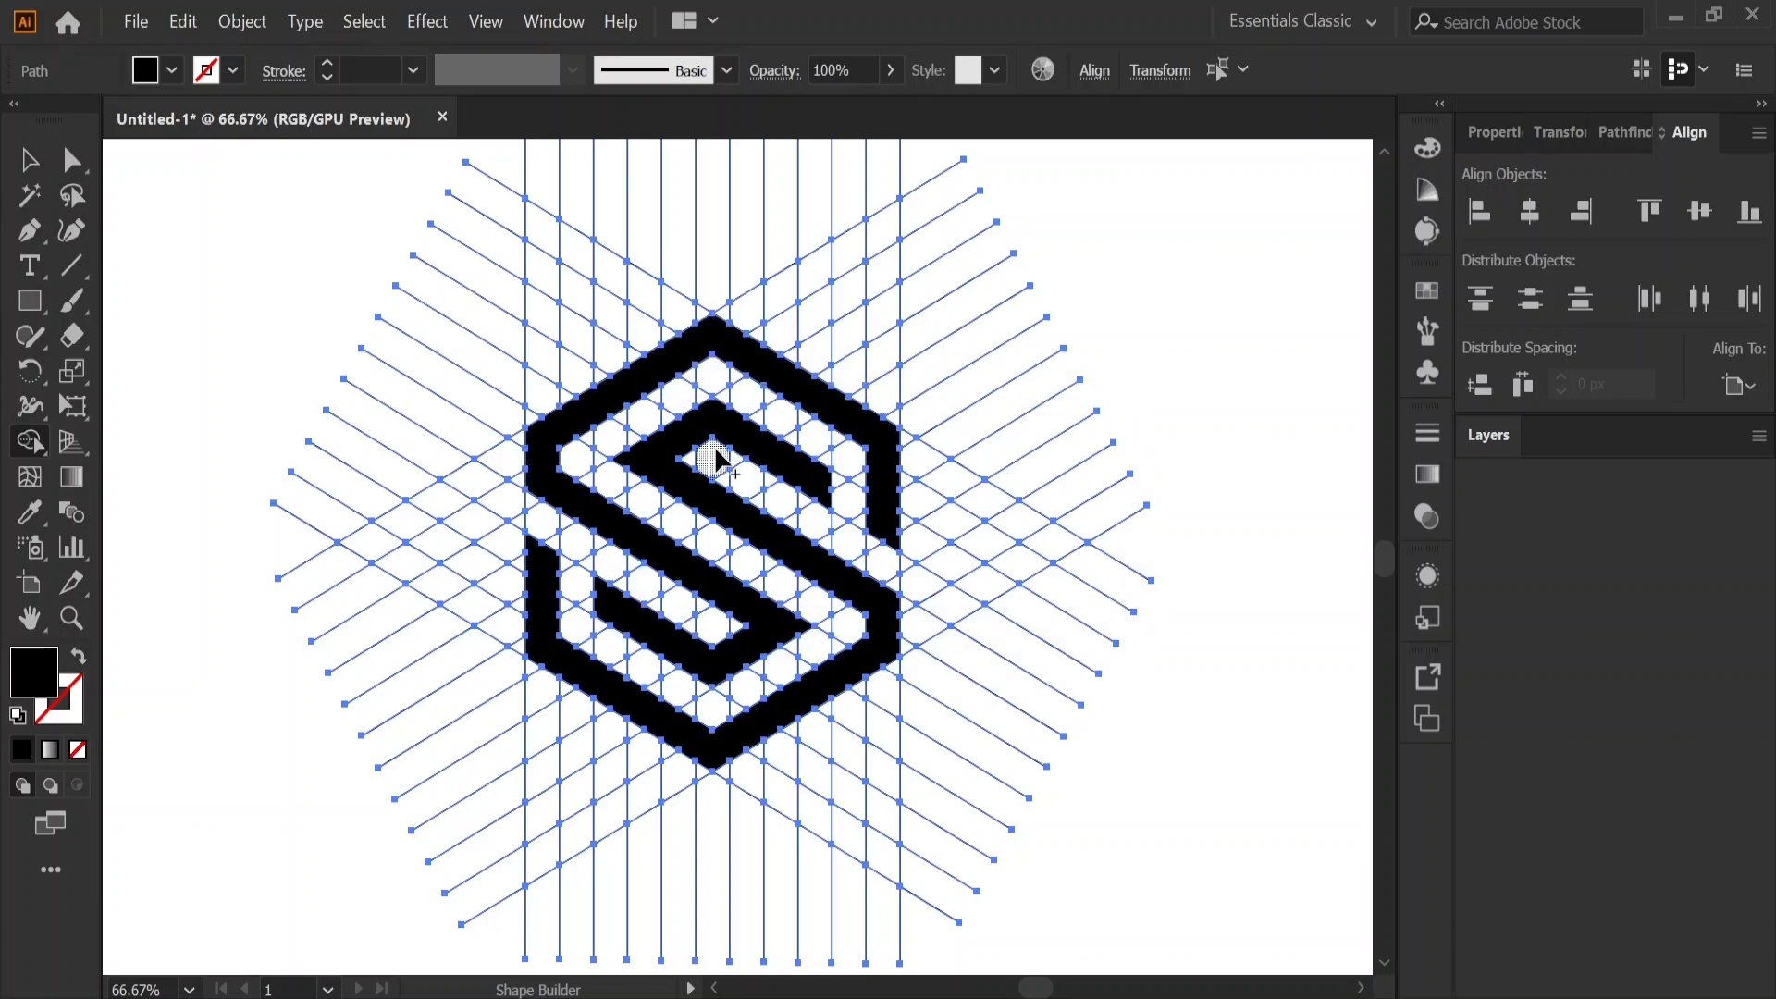
Select all the grid lines with the Magic Wand tool and delete them, leaving only the black logo shapes.
key("v")
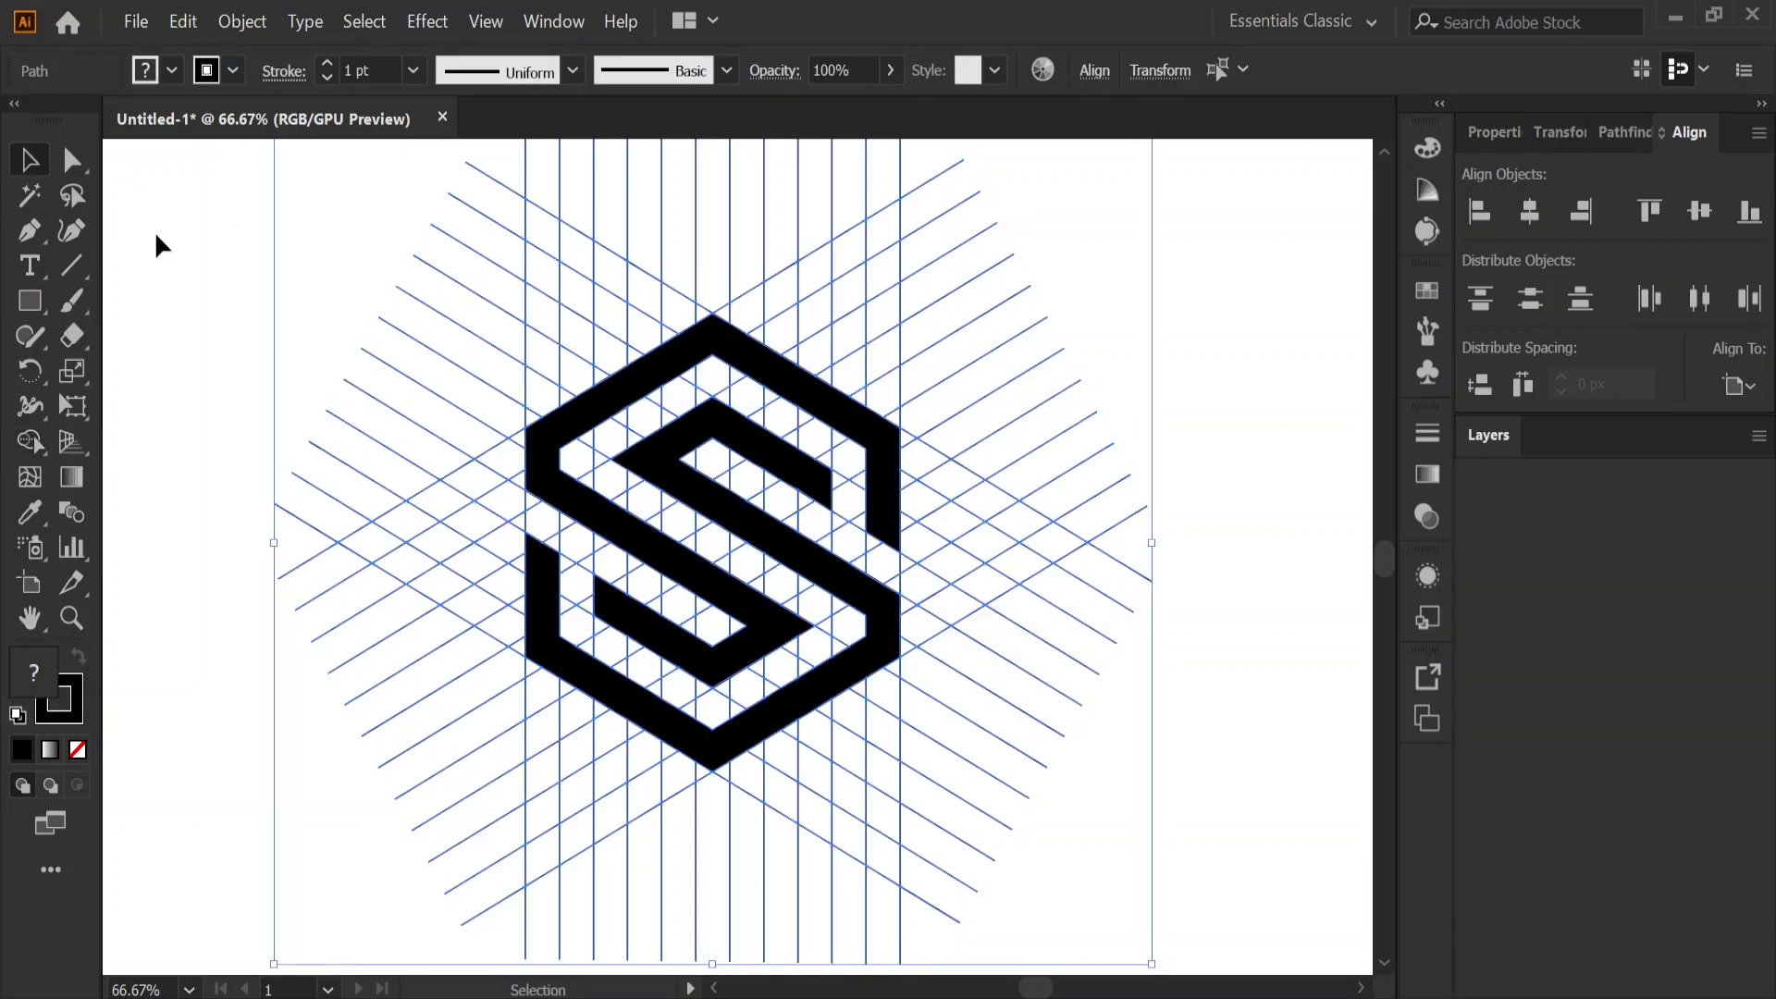
left_click(157, 245)
left_click(29, 196)
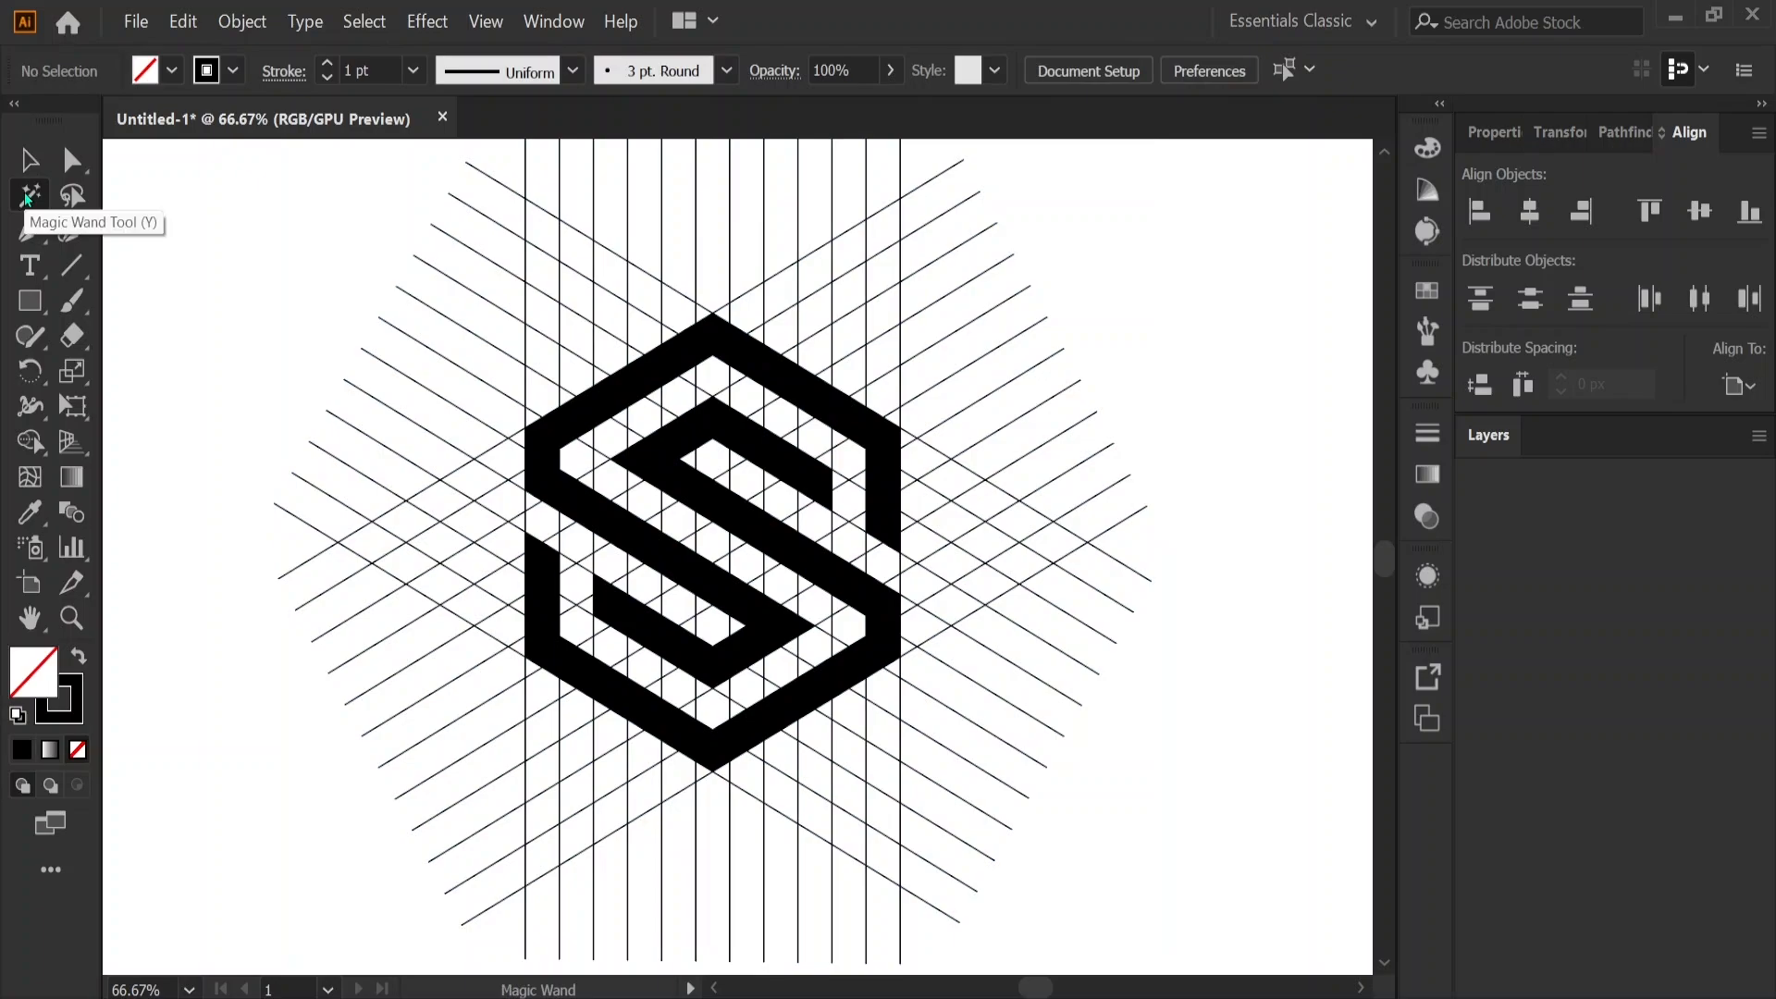
left_click(663, 241)
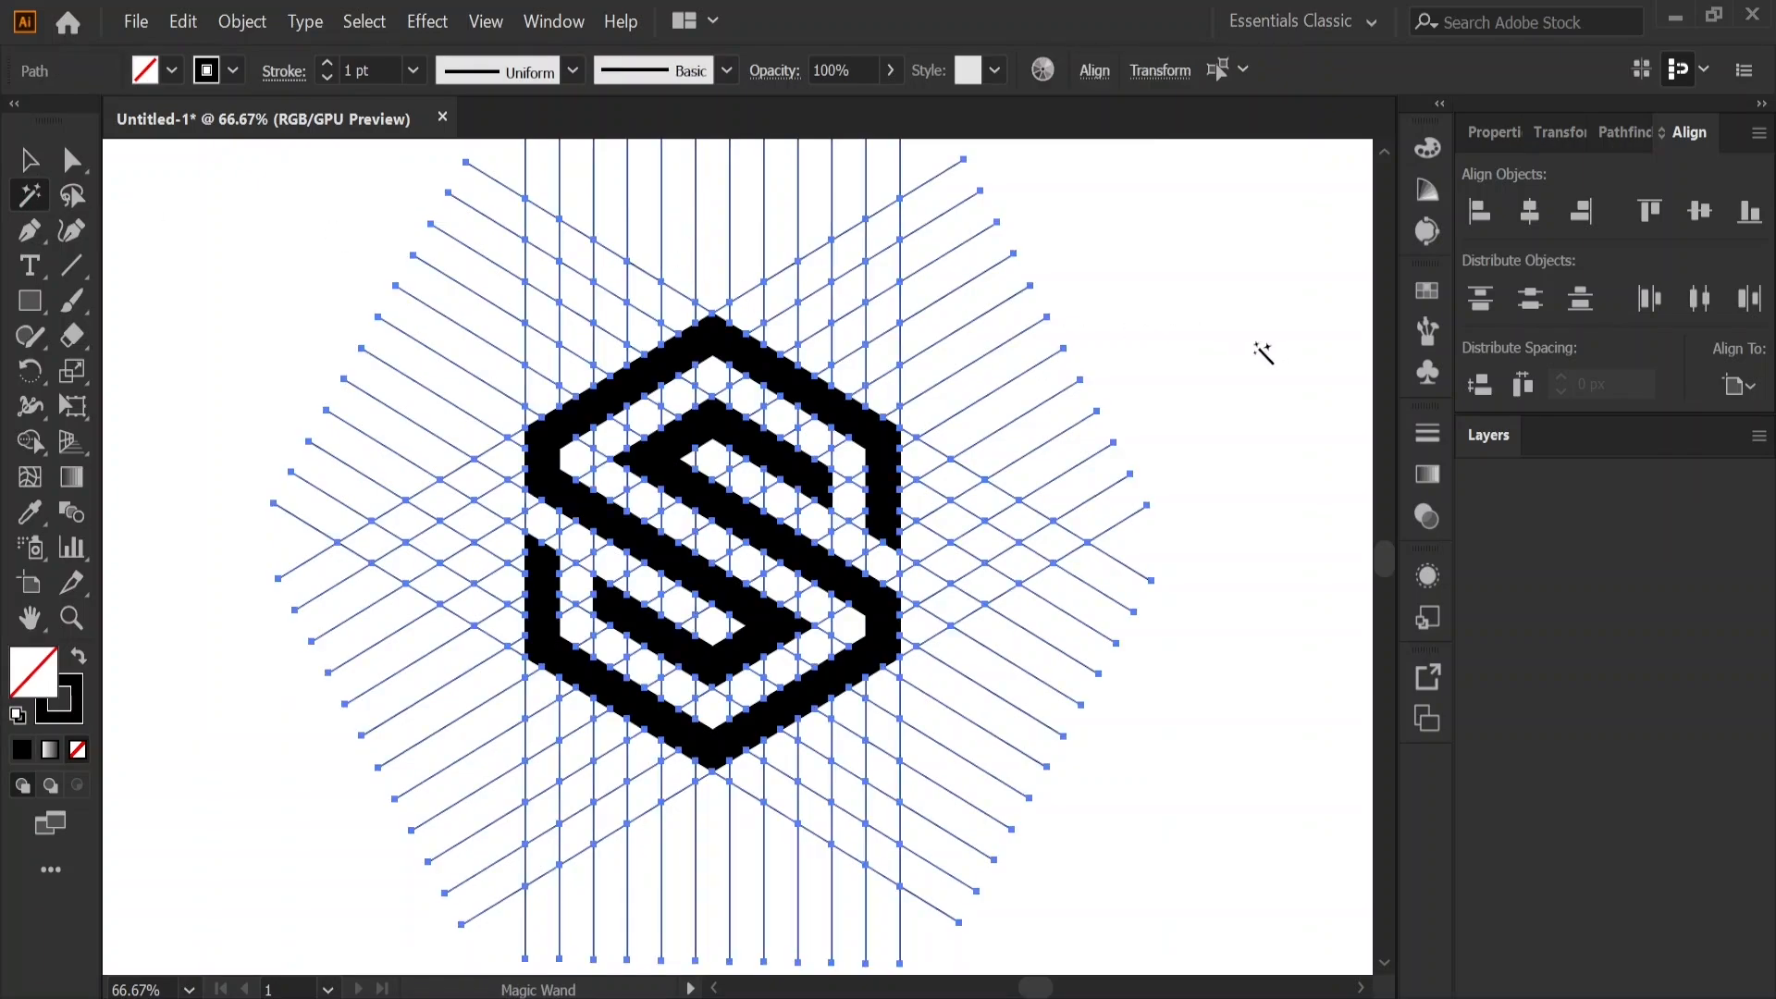
key("Delete")
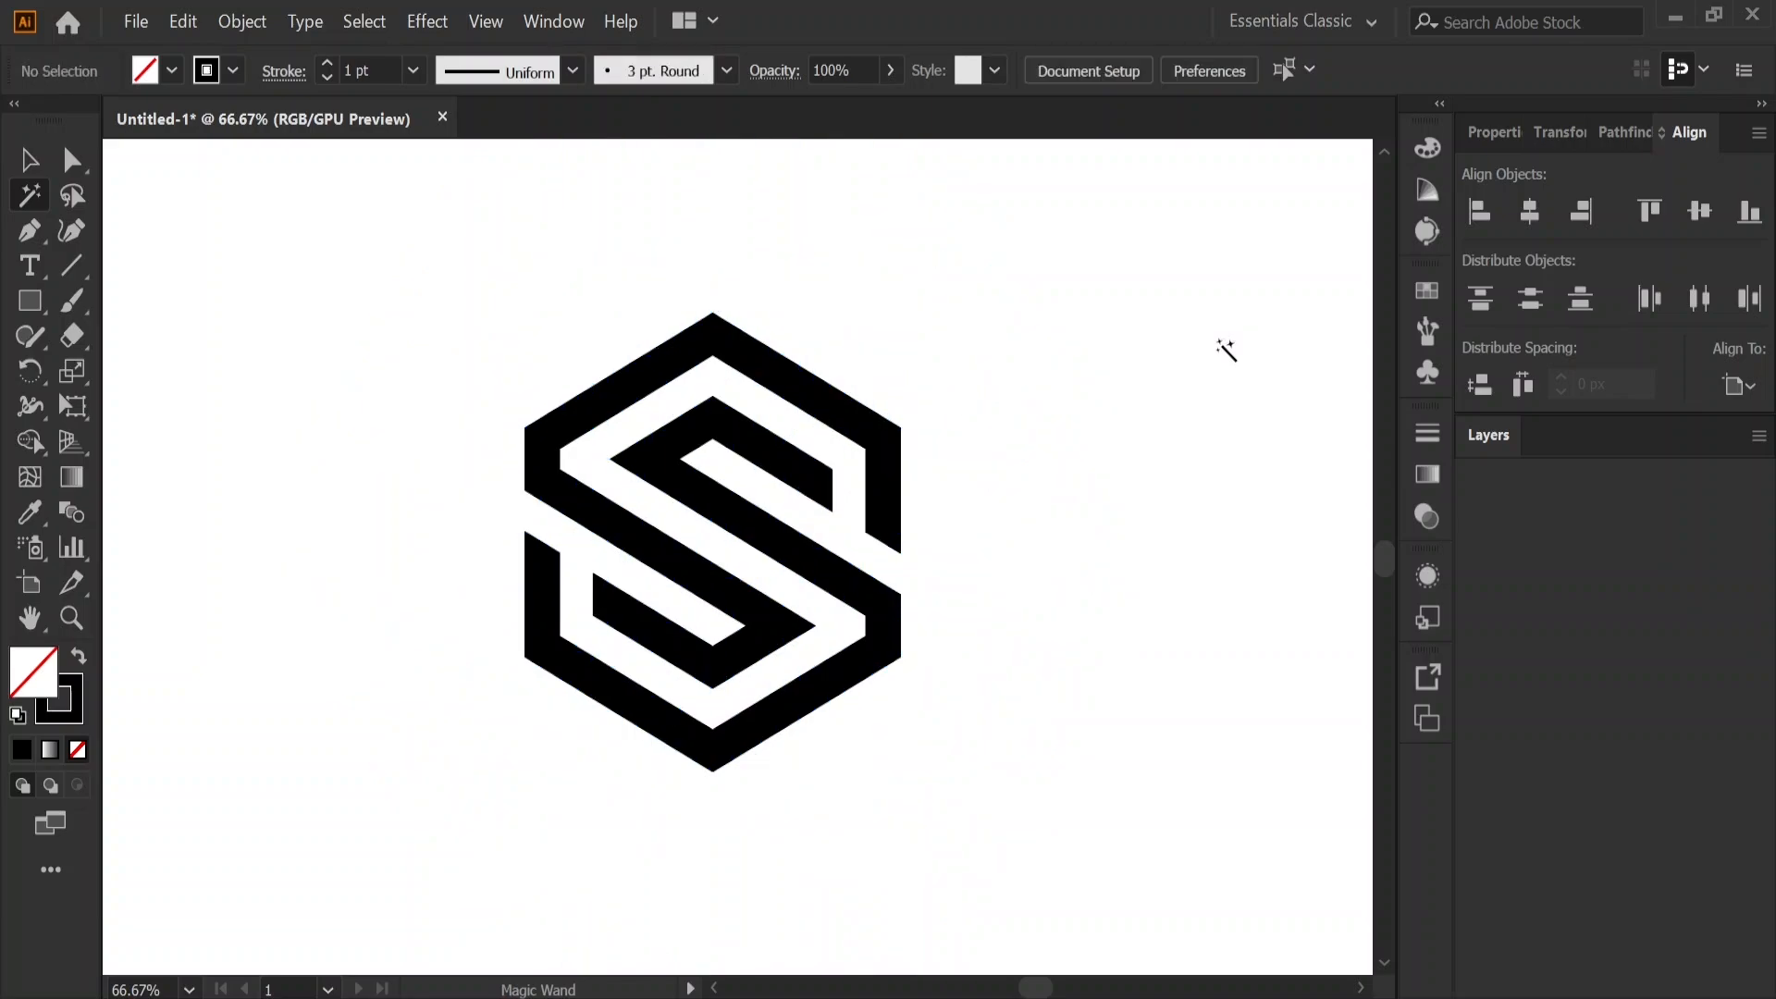
Select both black logo shapes, thicken their stroke to 21 pt, and deselect them.
scroll(938, 784, "down", 1)
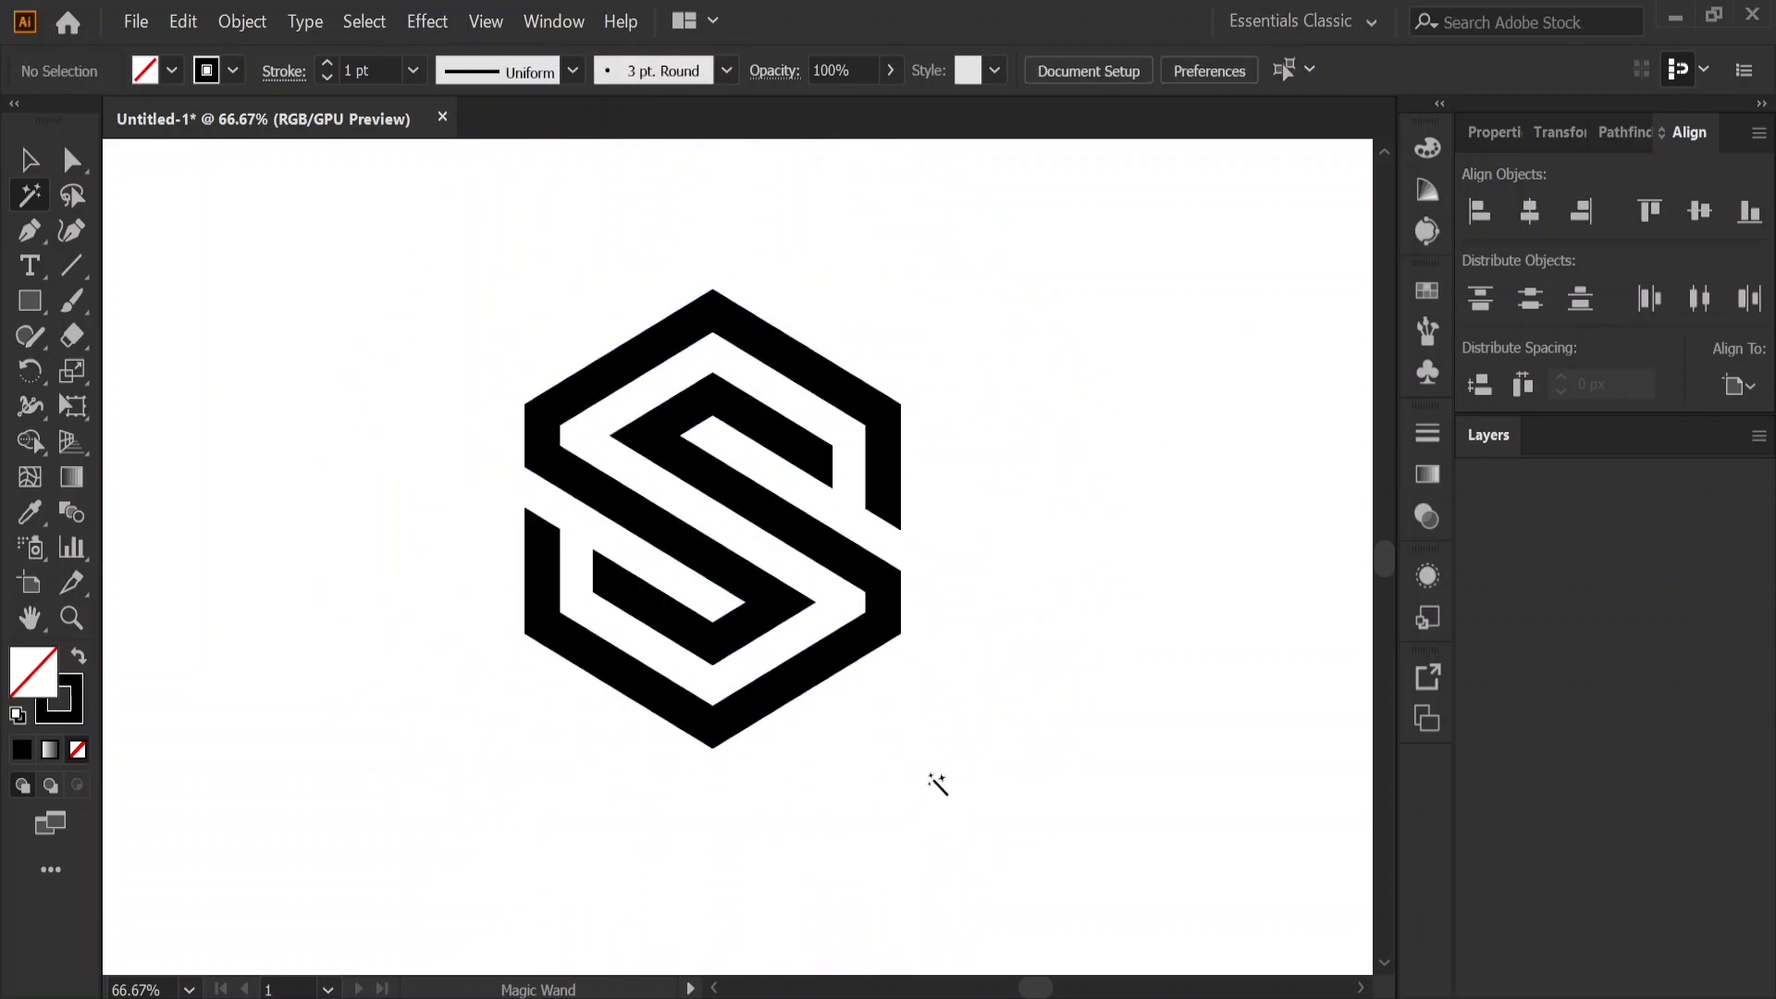
left_click(28, 160)
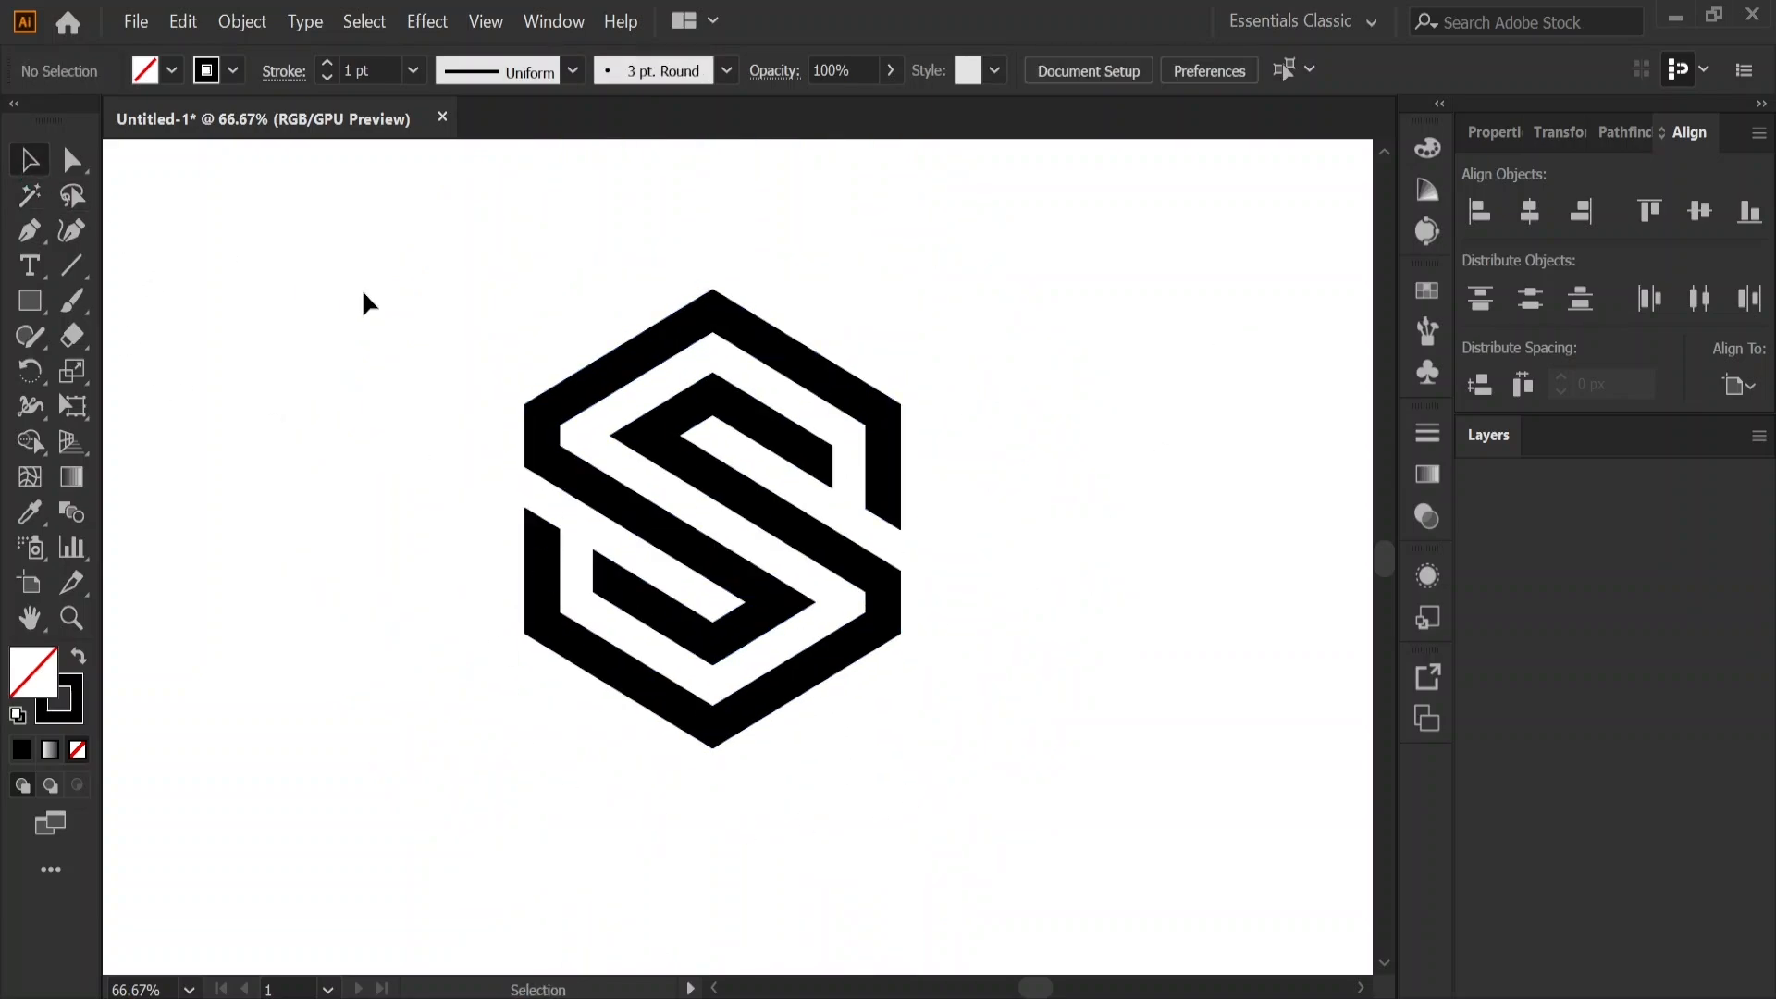
left_click_drag(385, 246, 1003, 810)
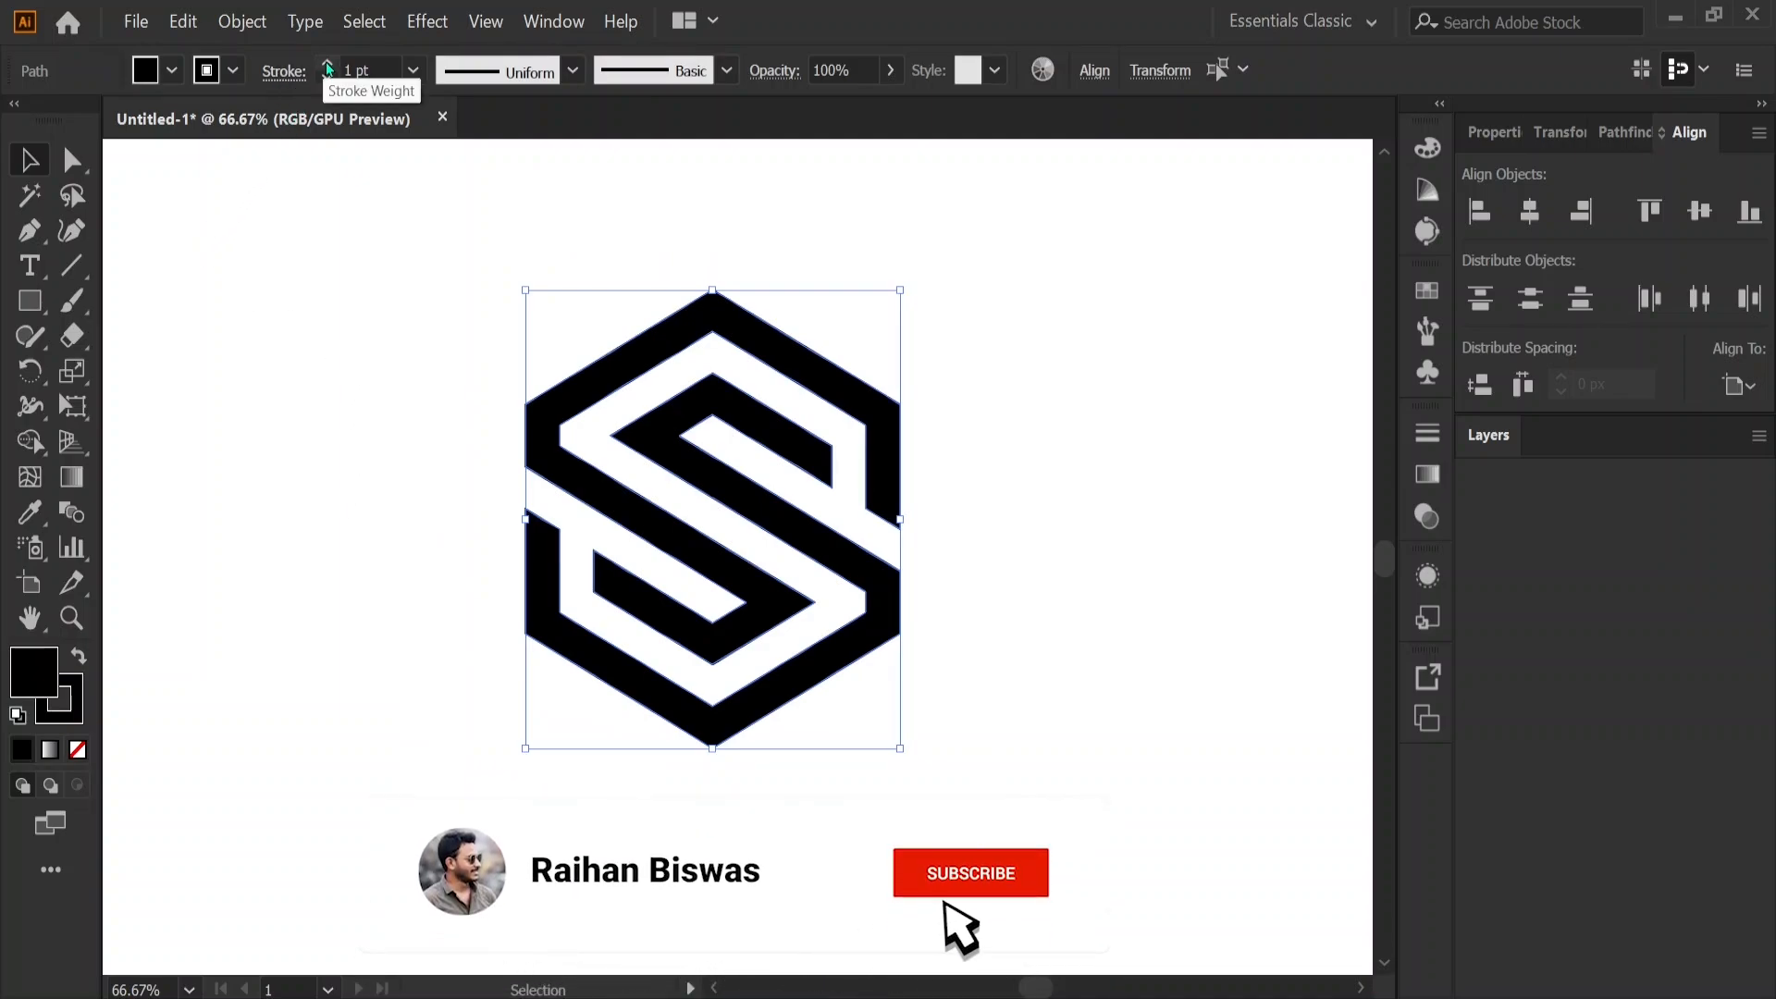
left_click(328, 66)
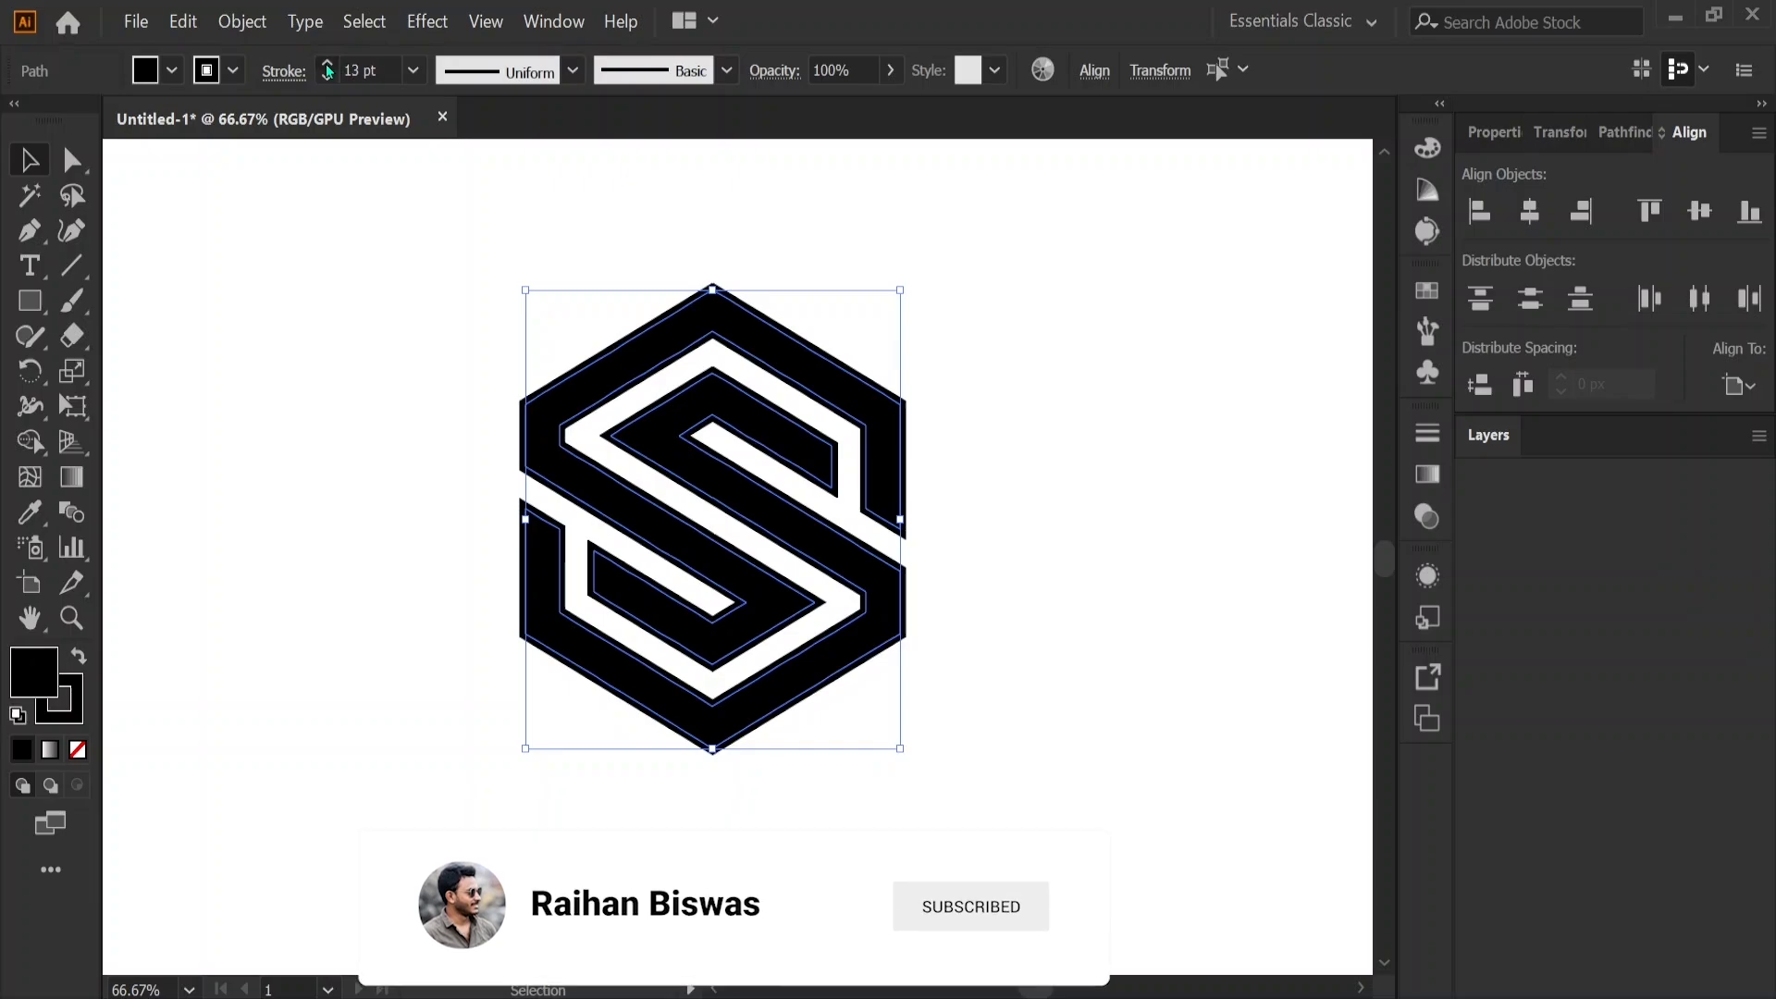
left_click(327, 66)
left_click(1038, 437)
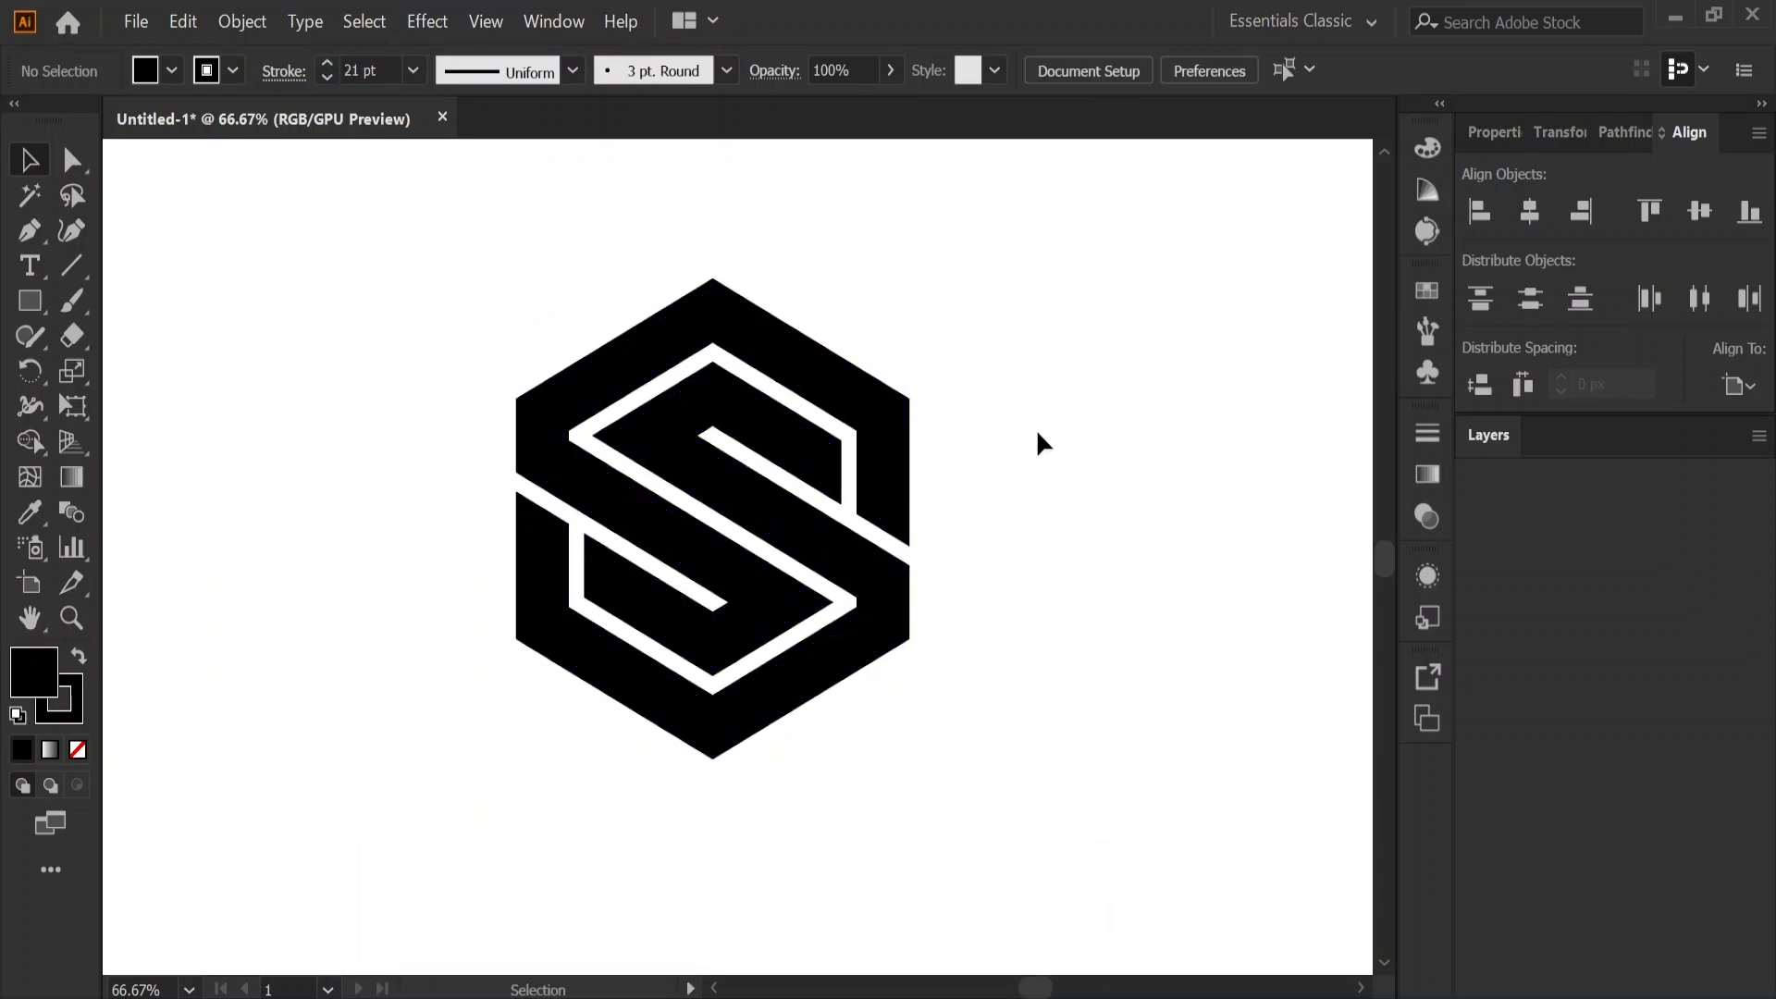
Select the whole logo and expand its fill and stroke into plain shapes.
left_click_drag(422, 272, 1068, 831)
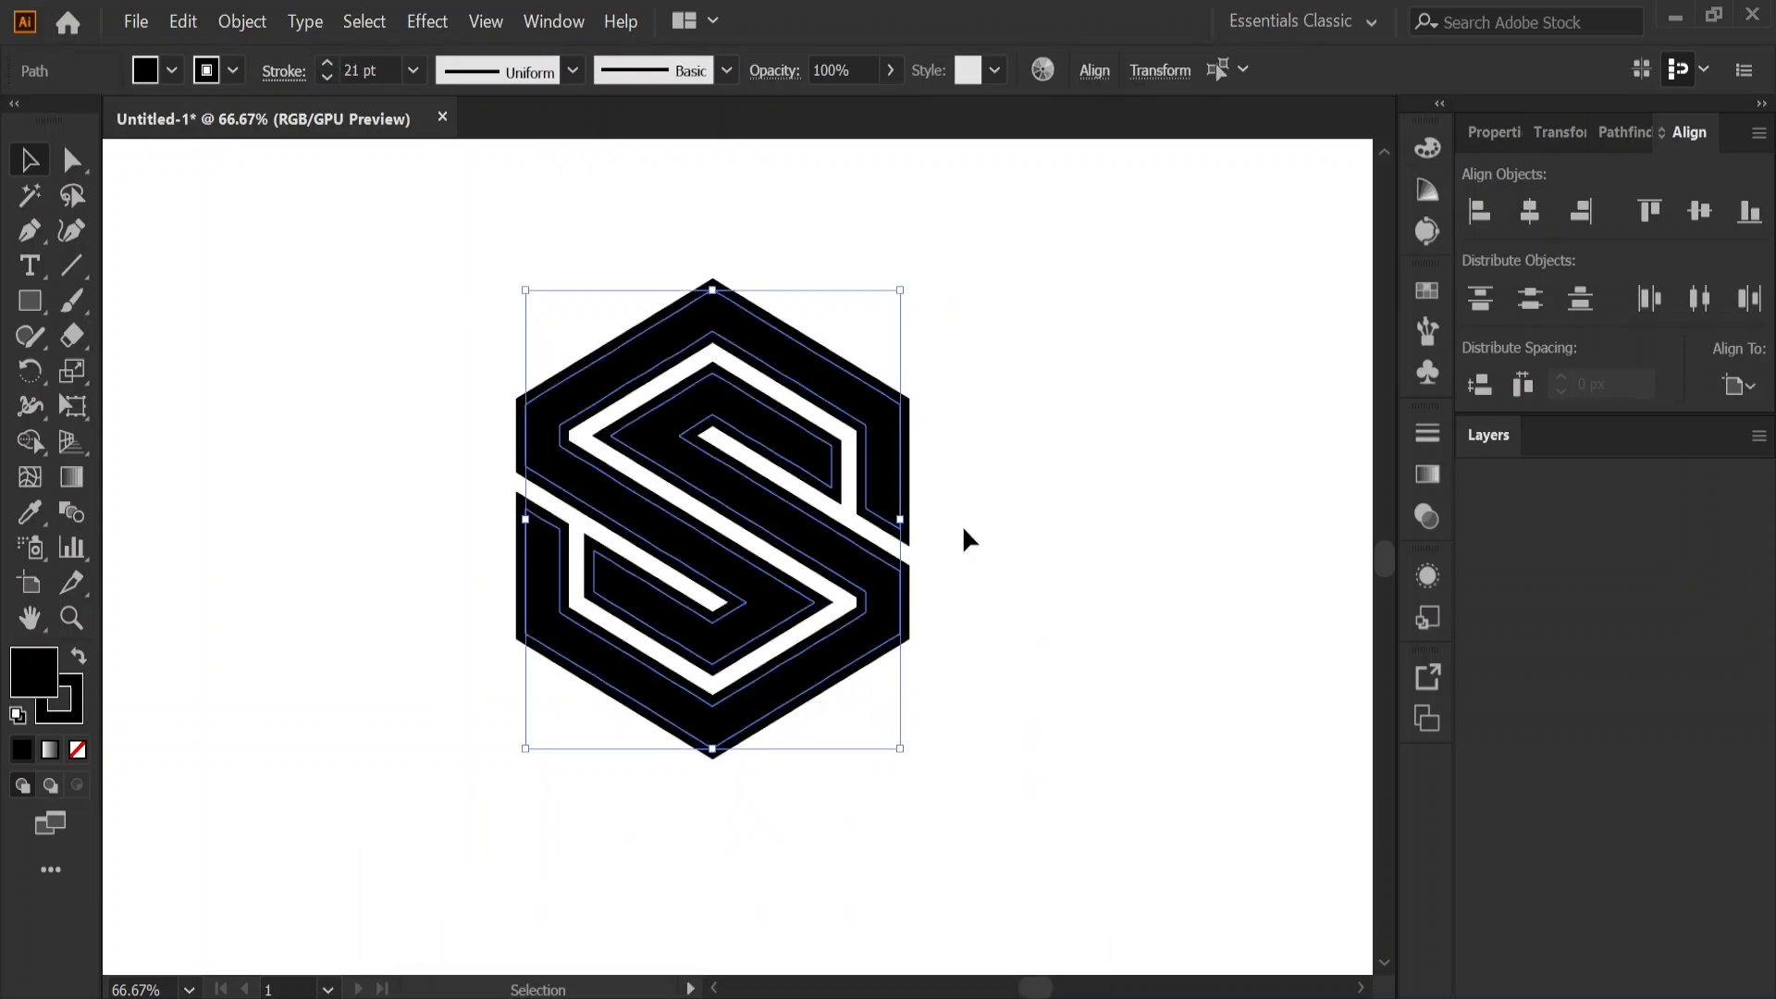
left_click(236, 24)
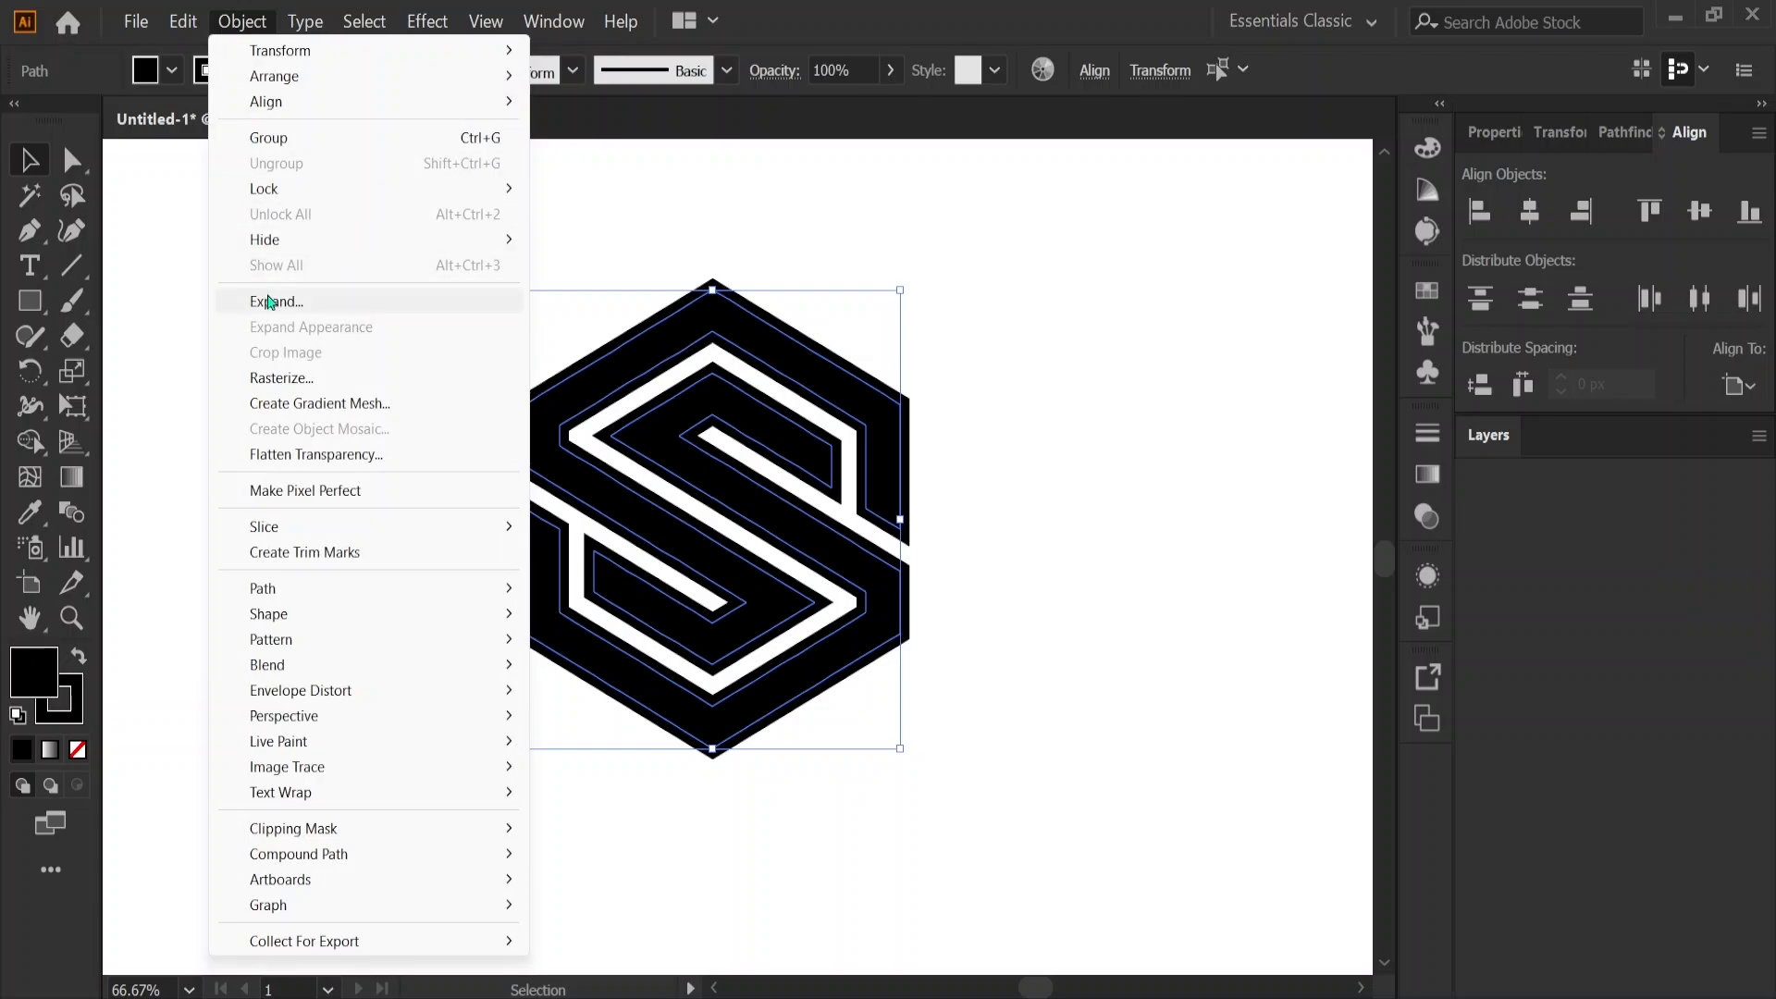
left_click(270, 302)
left_click(820, 676)
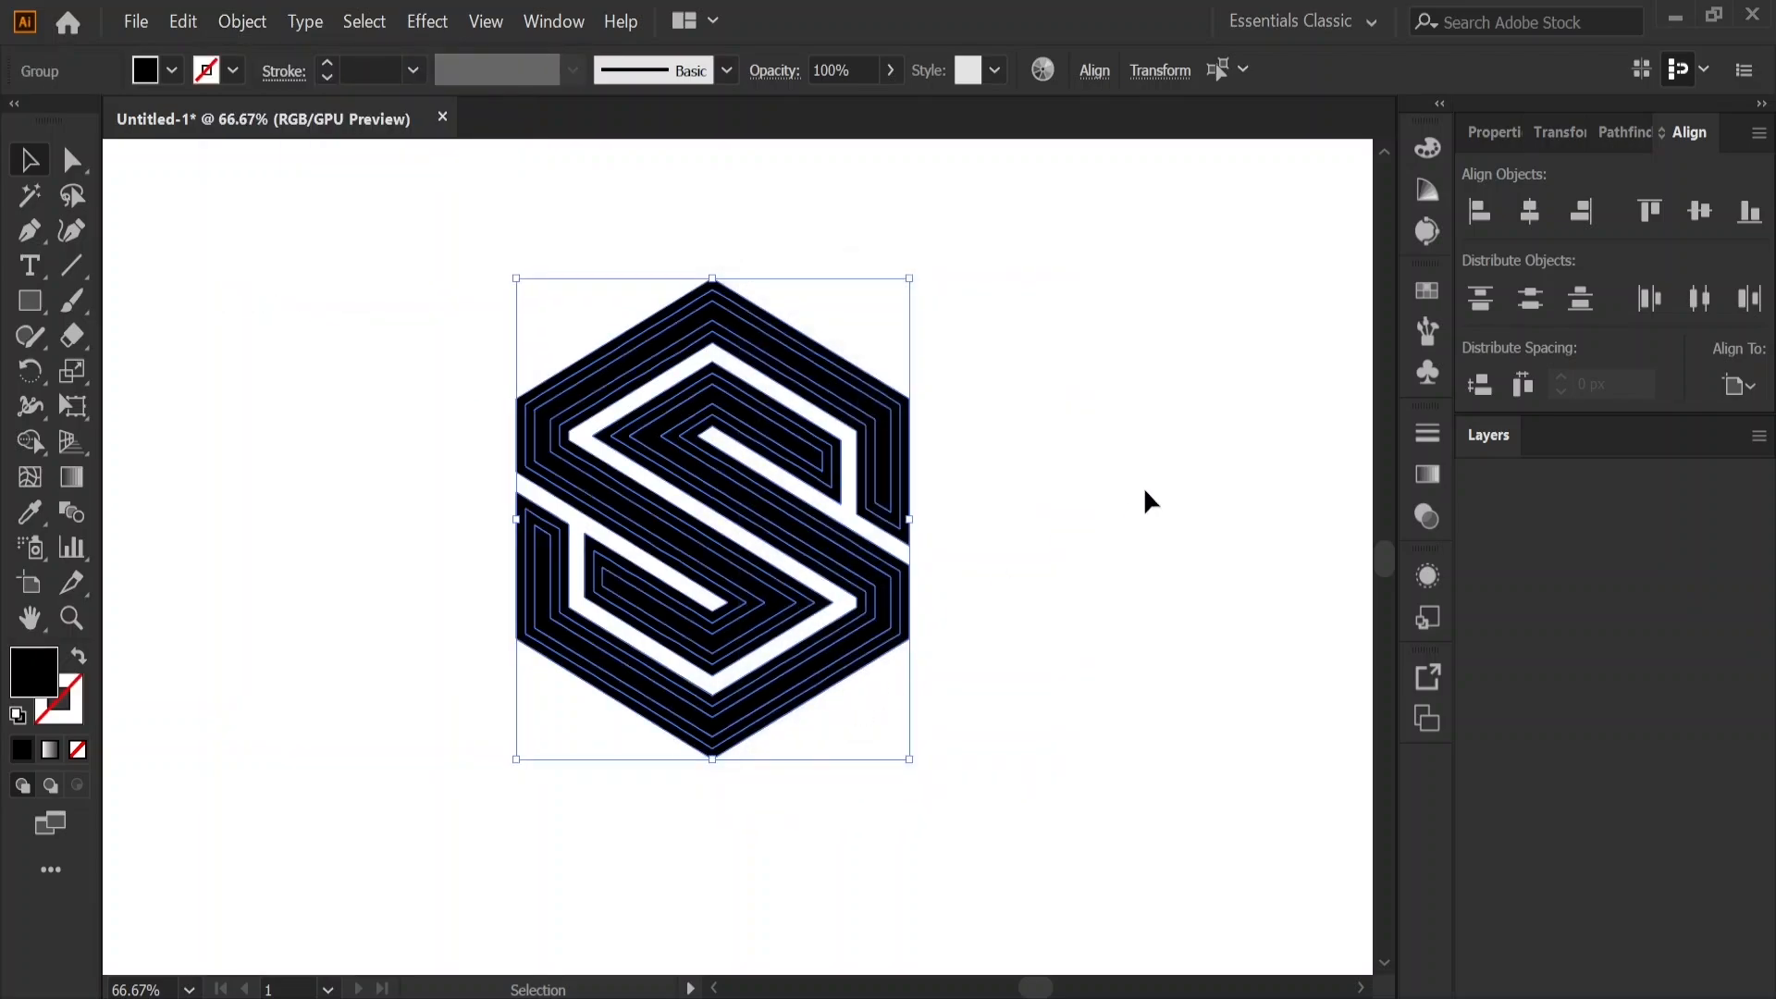
Unite the expanded logo pieces with Pathfinder and deselect the result.
left_click(1614, 132)
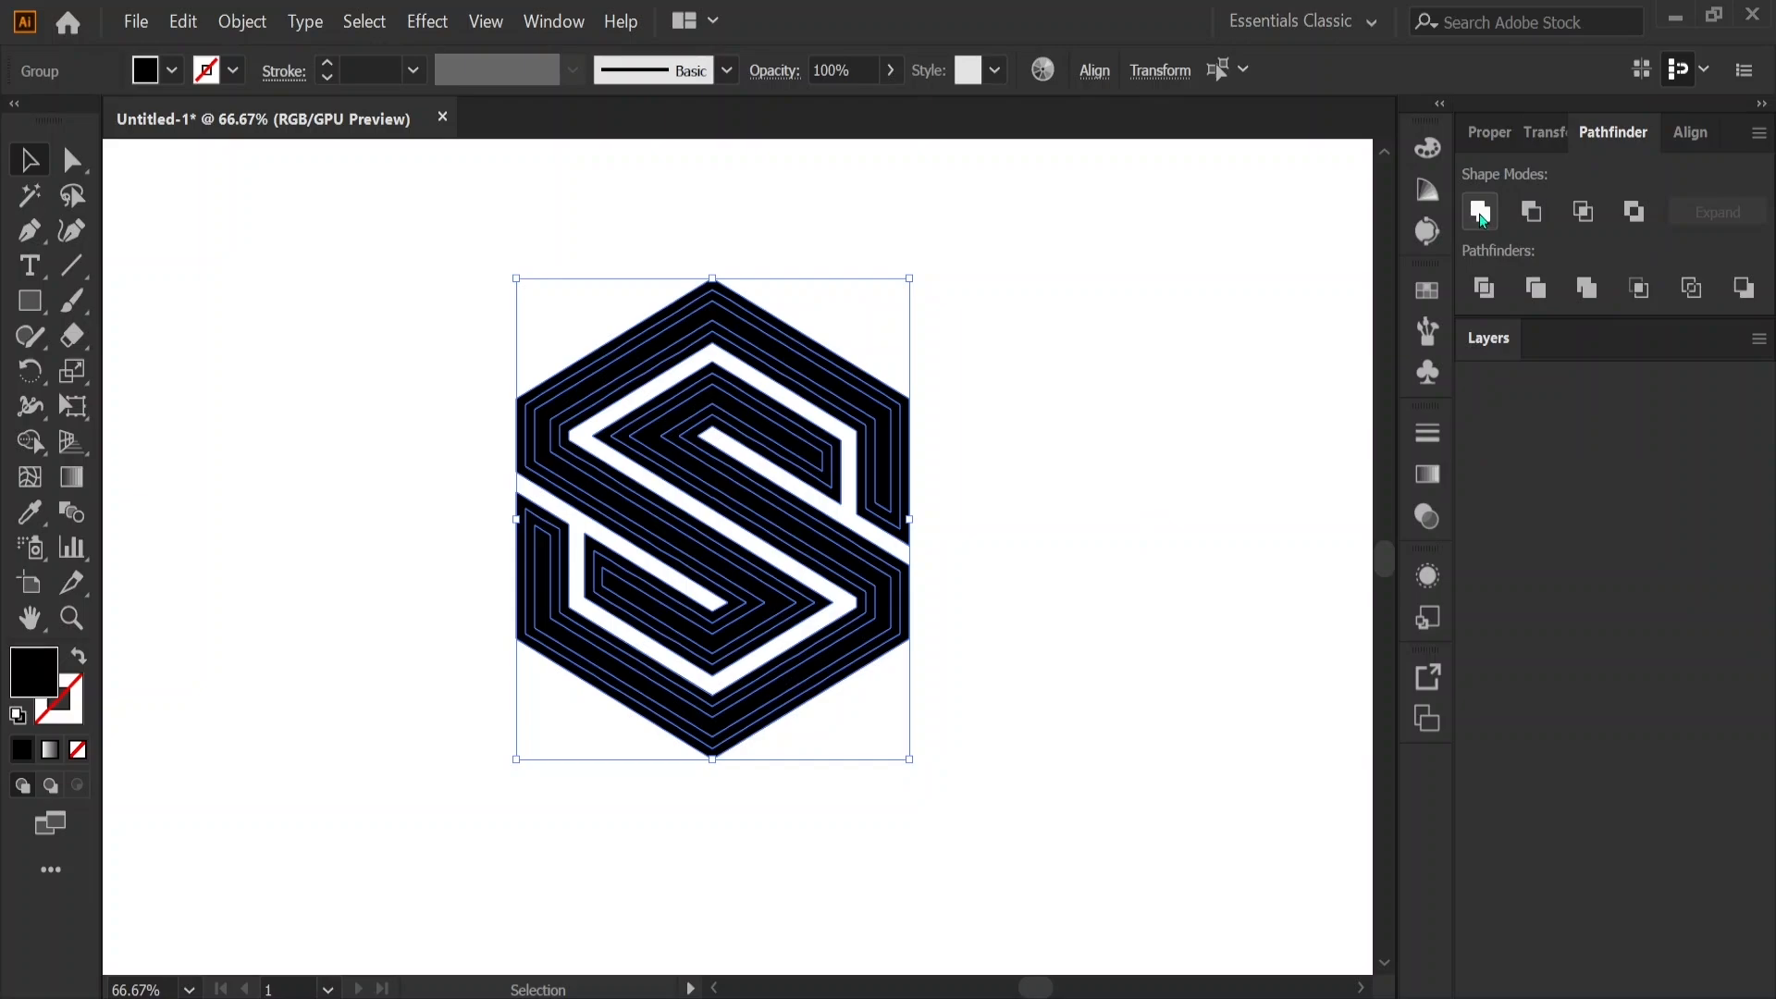
left_click(1480, 215)
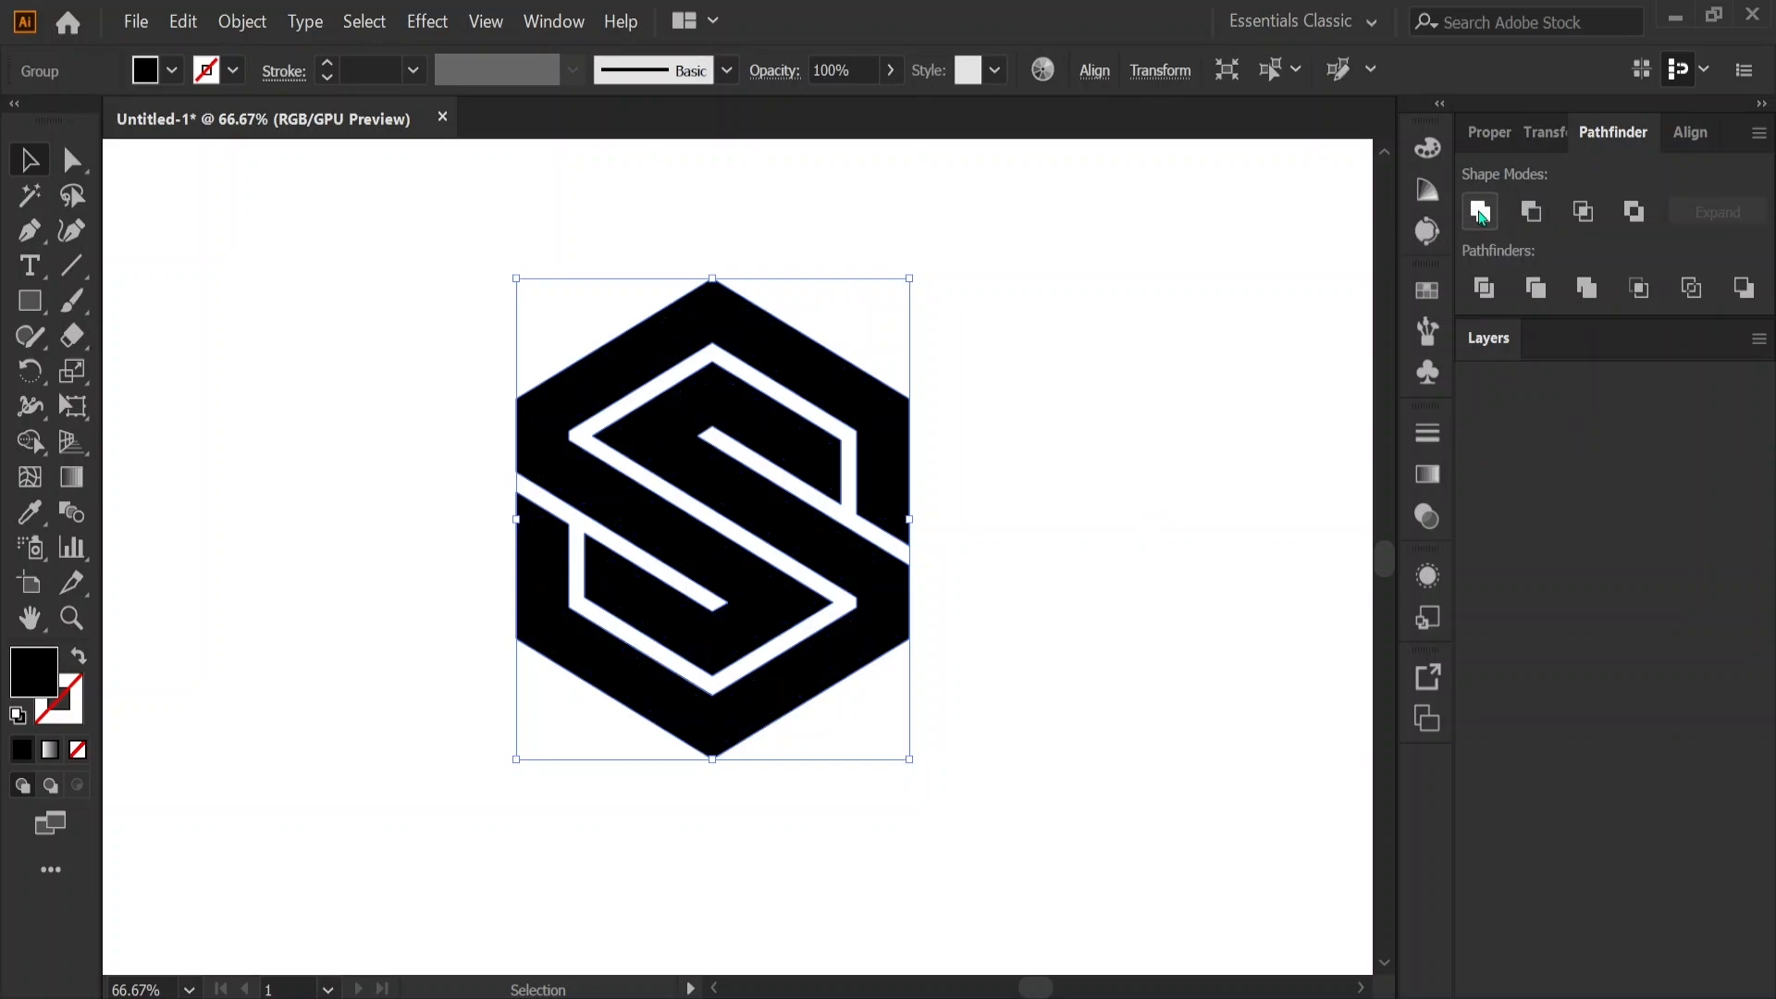
left_click(1076, 515)
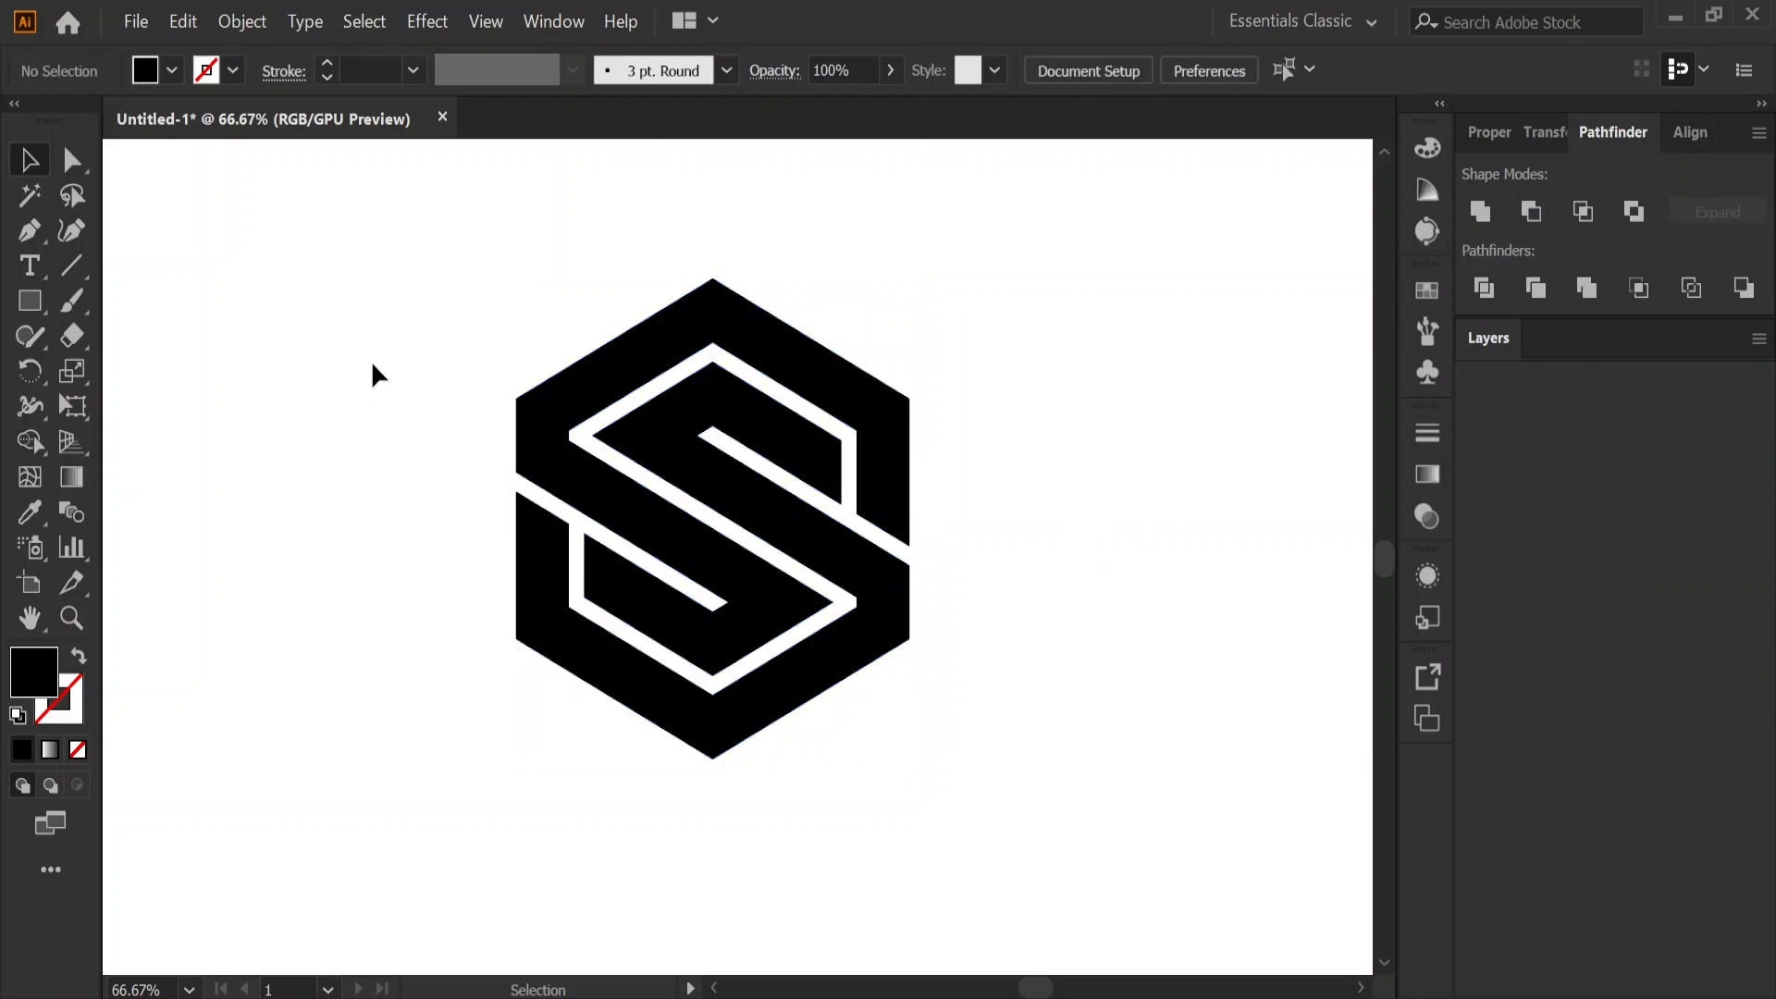
Copy the finished logo and switch to Photoshop, where the metal finish logo mockup is open.
left_click_drag(420, 281, 934, 768)
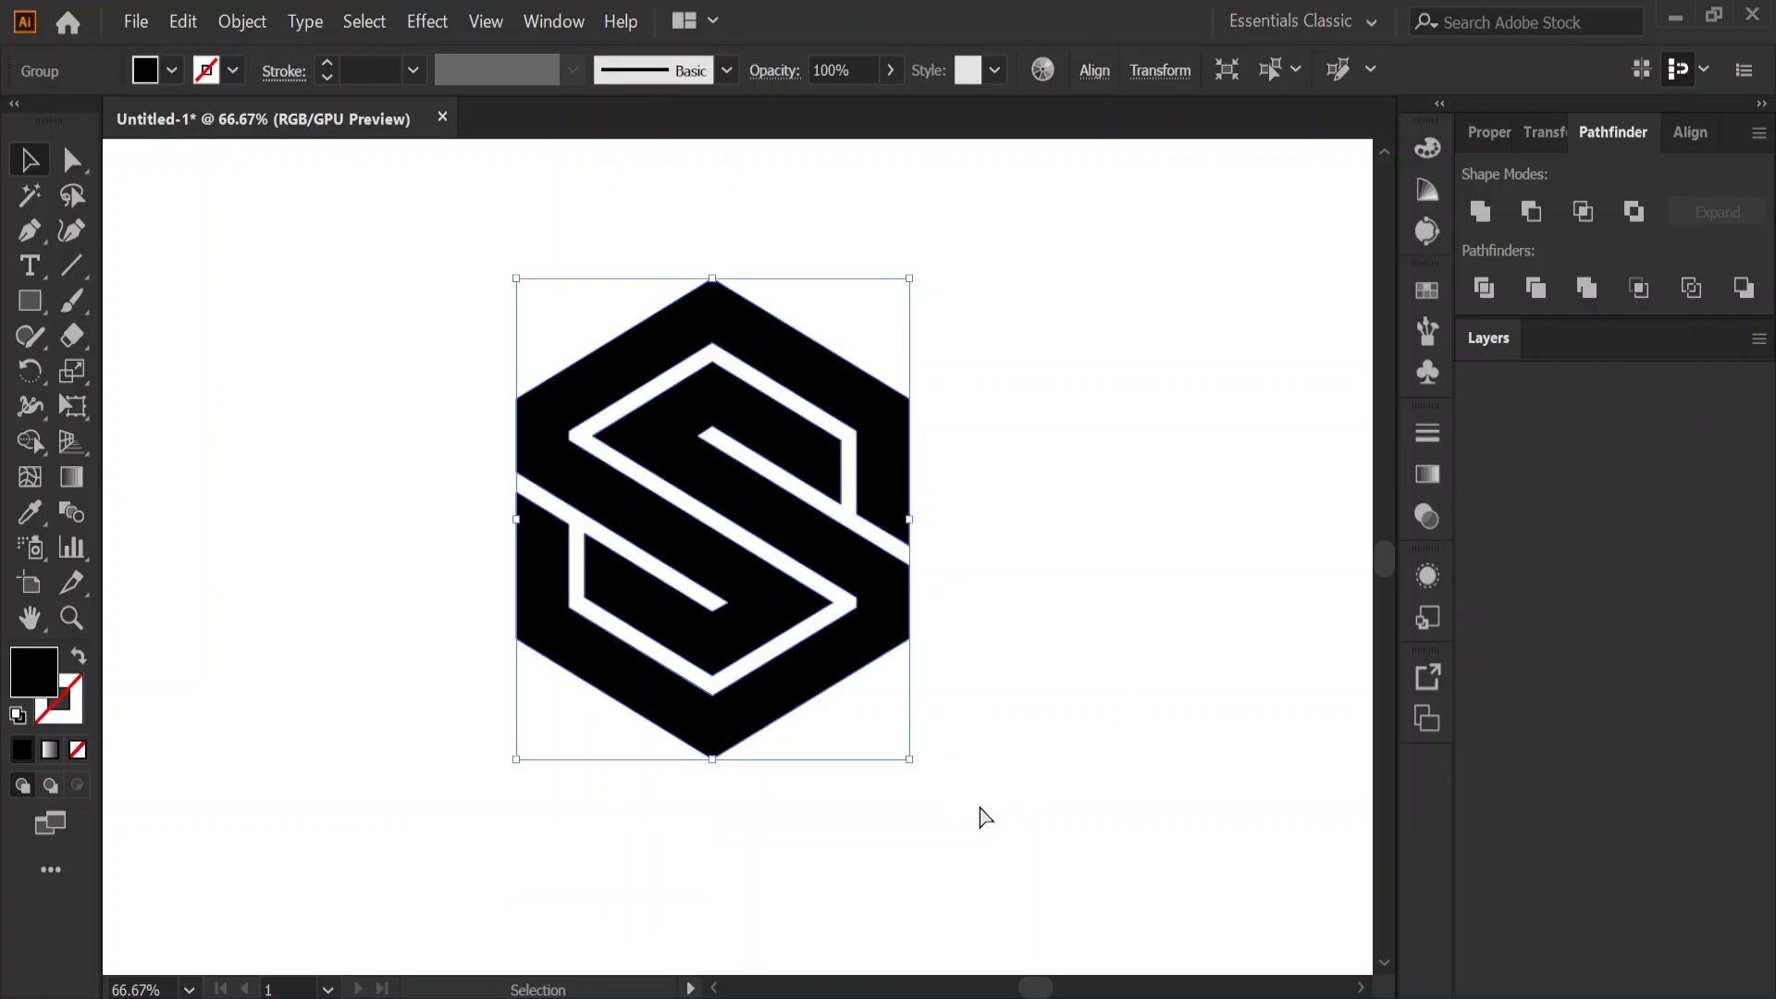
key("ctrl+c")
mouse_move(855, 980)
left_click(883, 909)
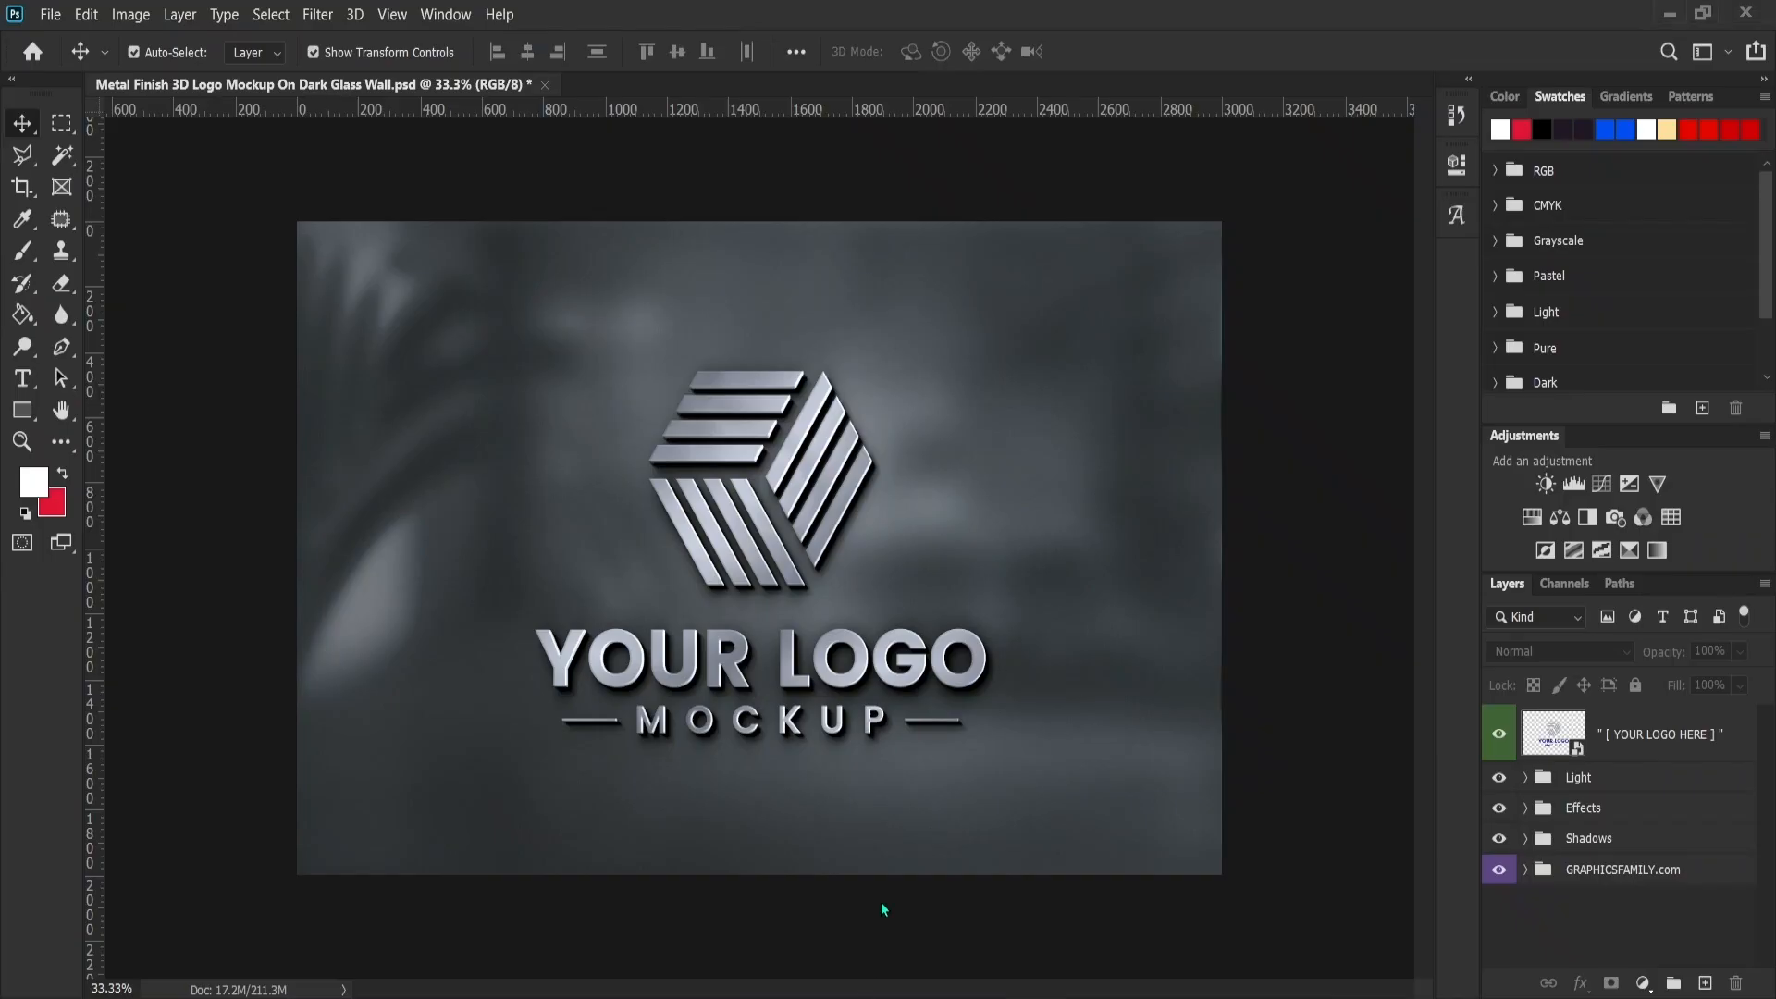
Open the contents of the "[ YOUR LOGO HERE ]" smart object and hide its GraphicsFamily placeholder layer.
left_click(1539, 746)
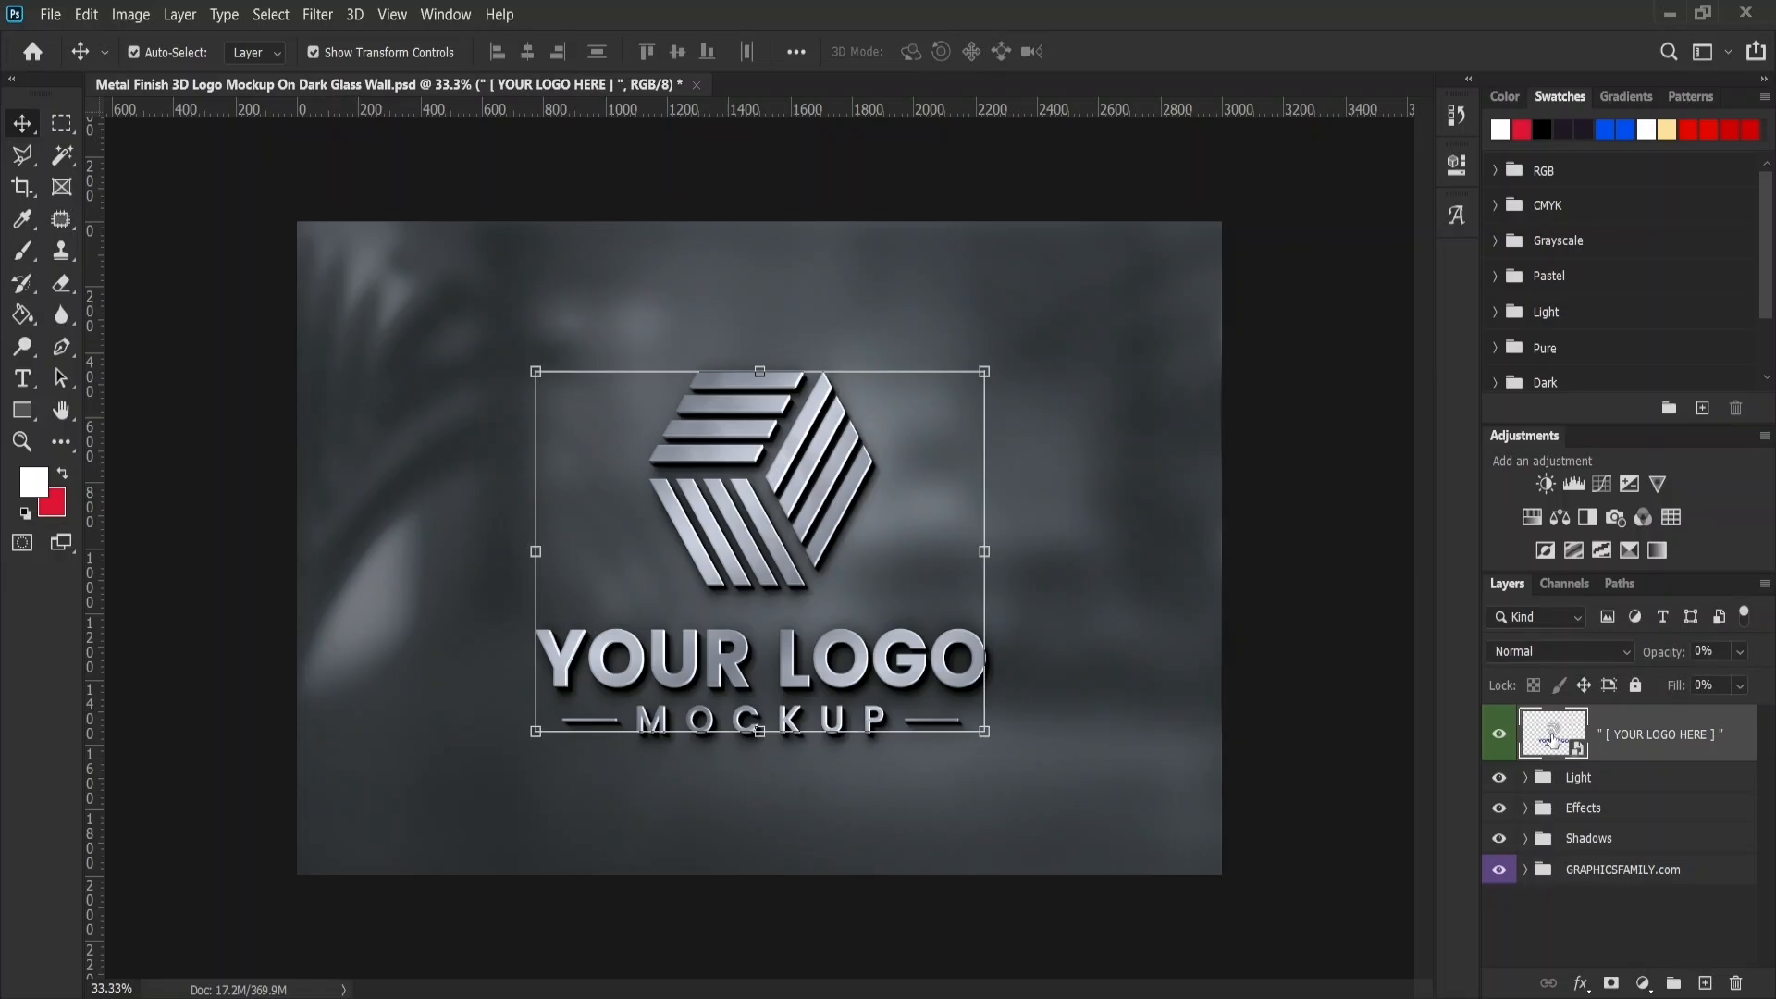
double_click(1553, 737)
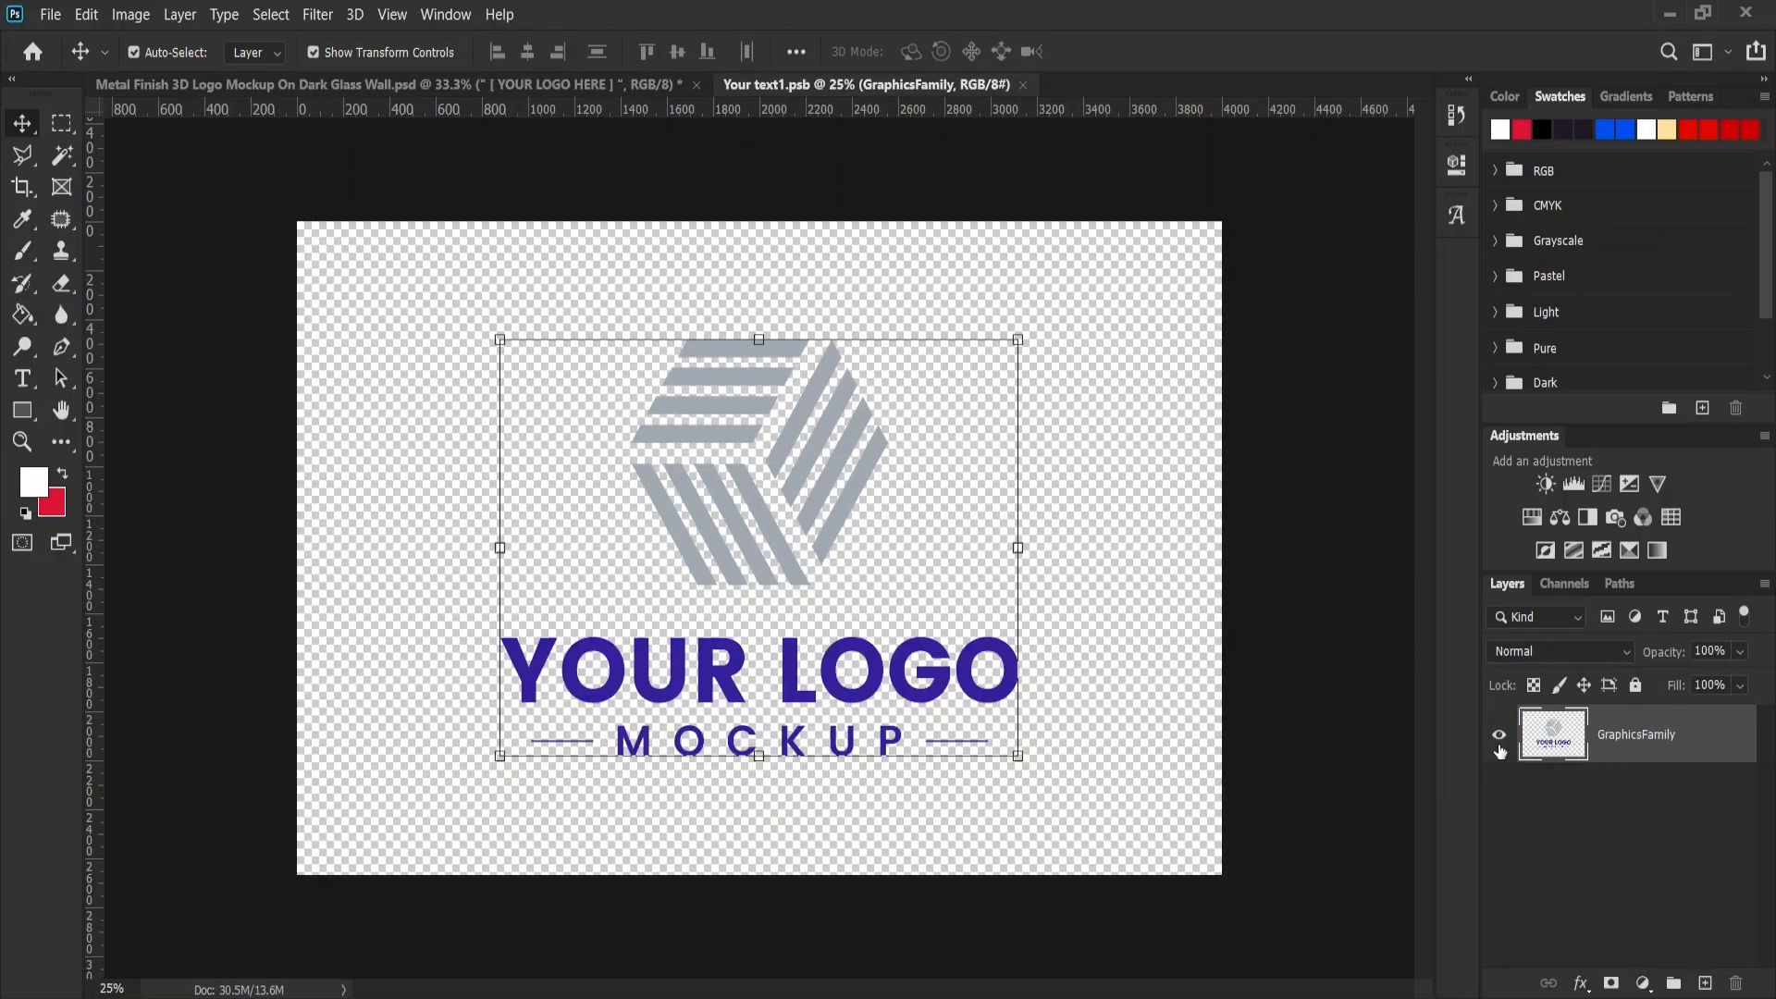
left_click(1499, 740)
Paste the logo as pixels, scale it down, centre it on the canvas, and deselect it.
key("ctrl+v")
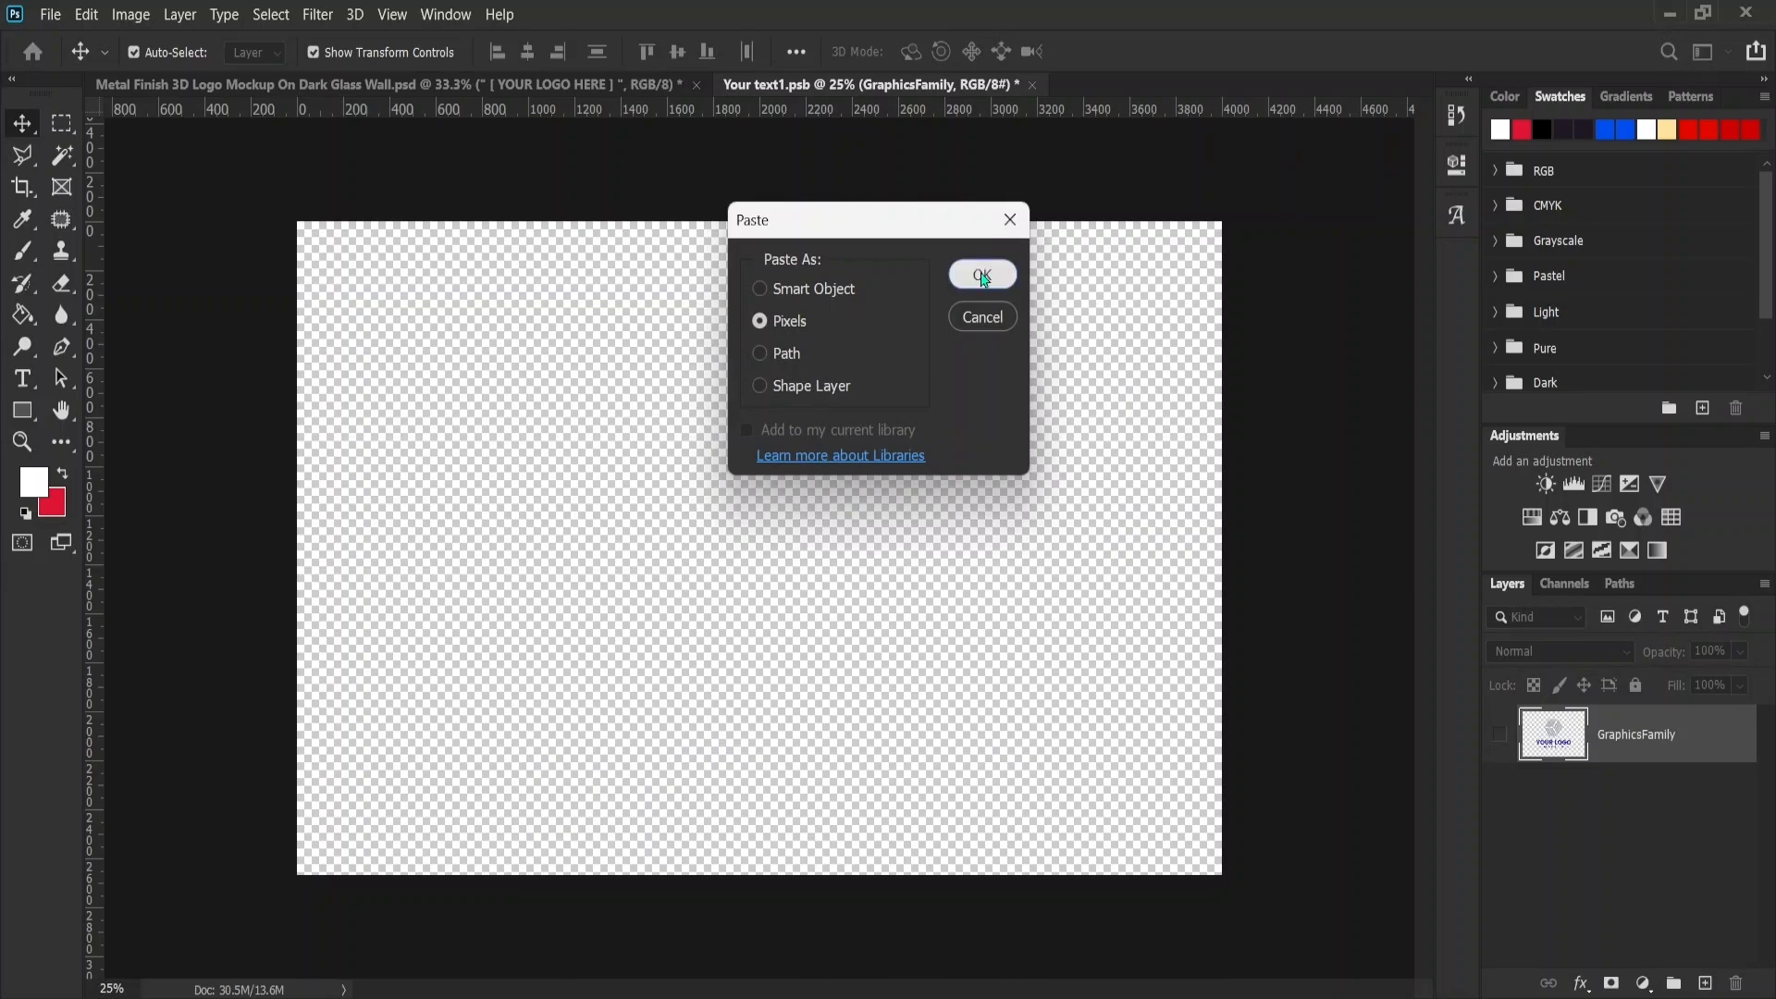
left_click(981, 275)
left_click_drag(758, 223, 758, 436)
left_click_drag(785, 618, 785, 510)
left_click(23, 121)
left_click(453, 381)
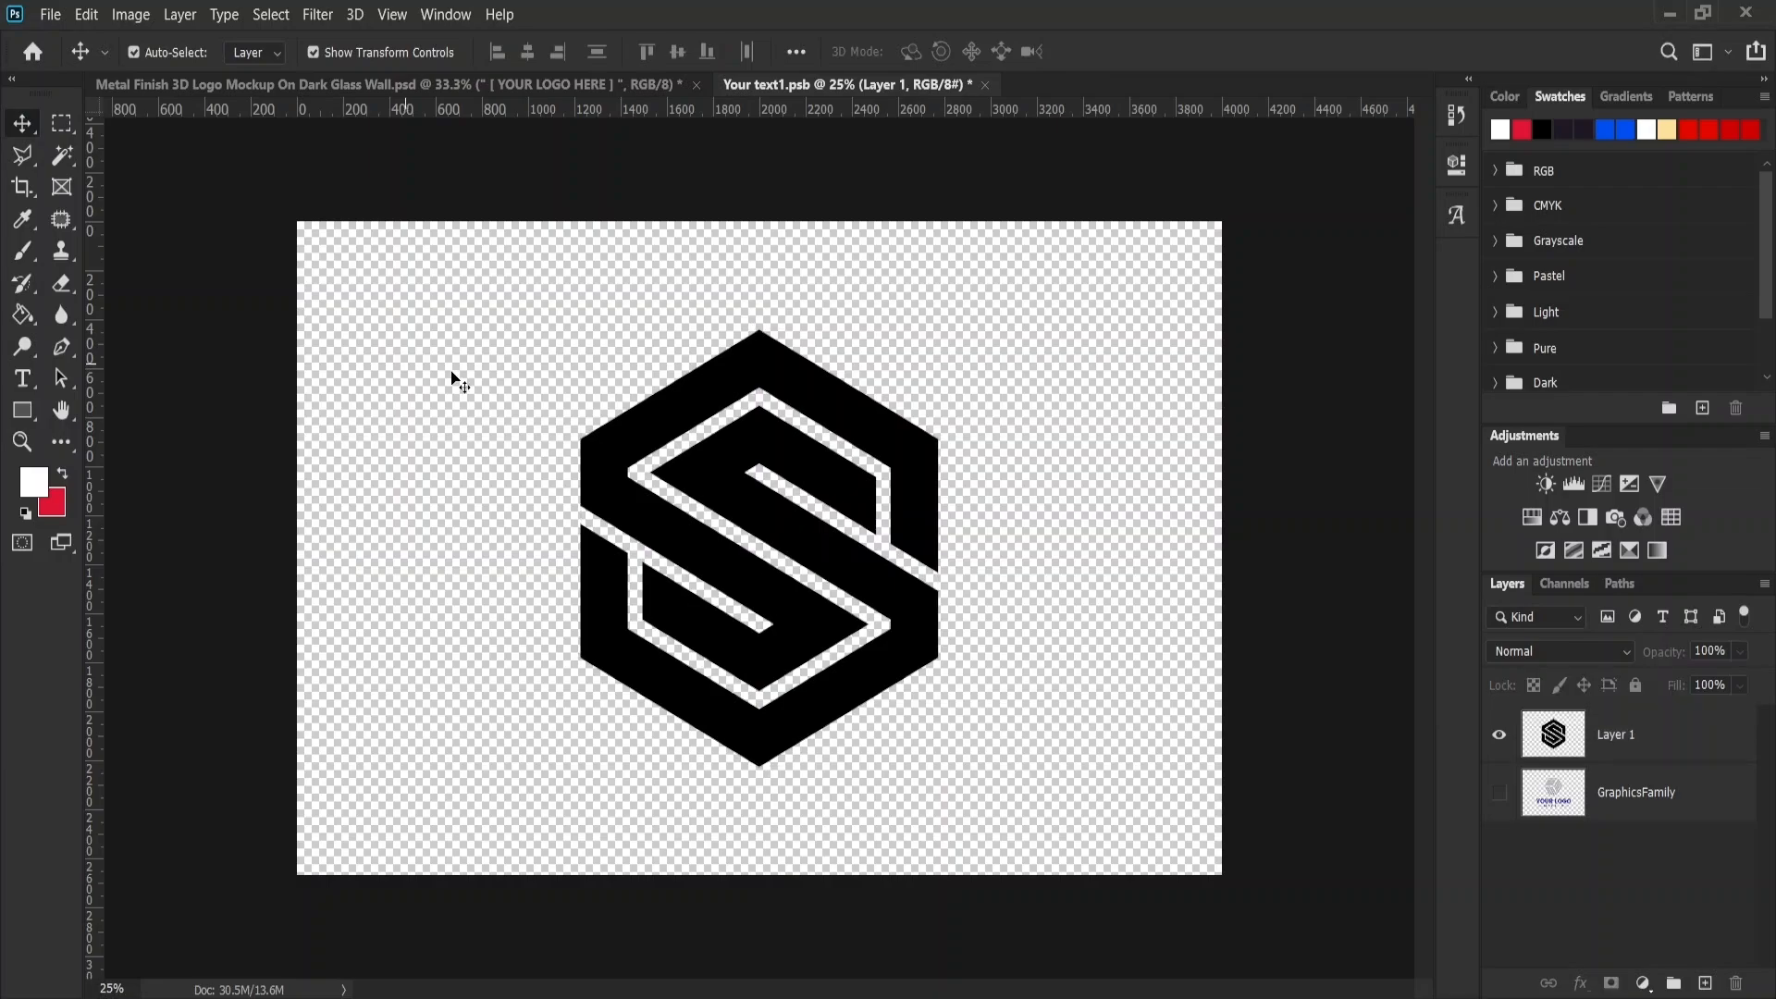
Save the smart object's contents and return to the Metal Finish 3D Logo Mockup document to view the updated logo.
key("ctrl+s")
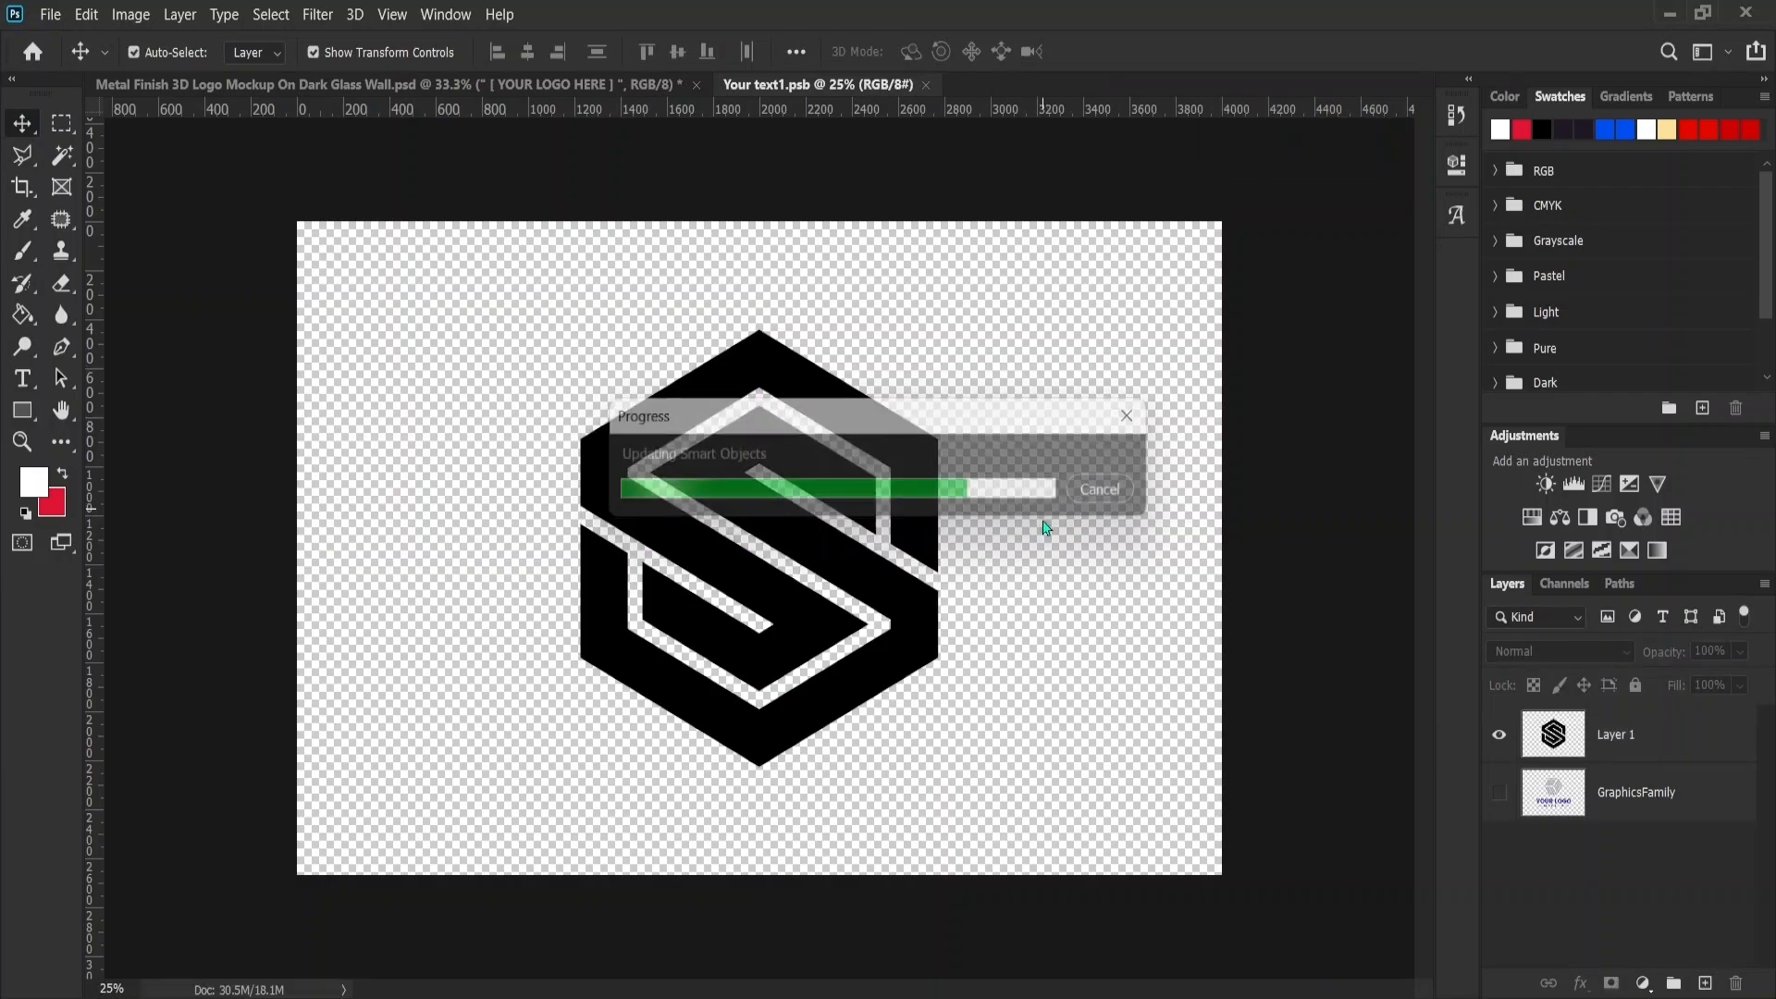
left_click(562, 84)
left_click(1300, 515)
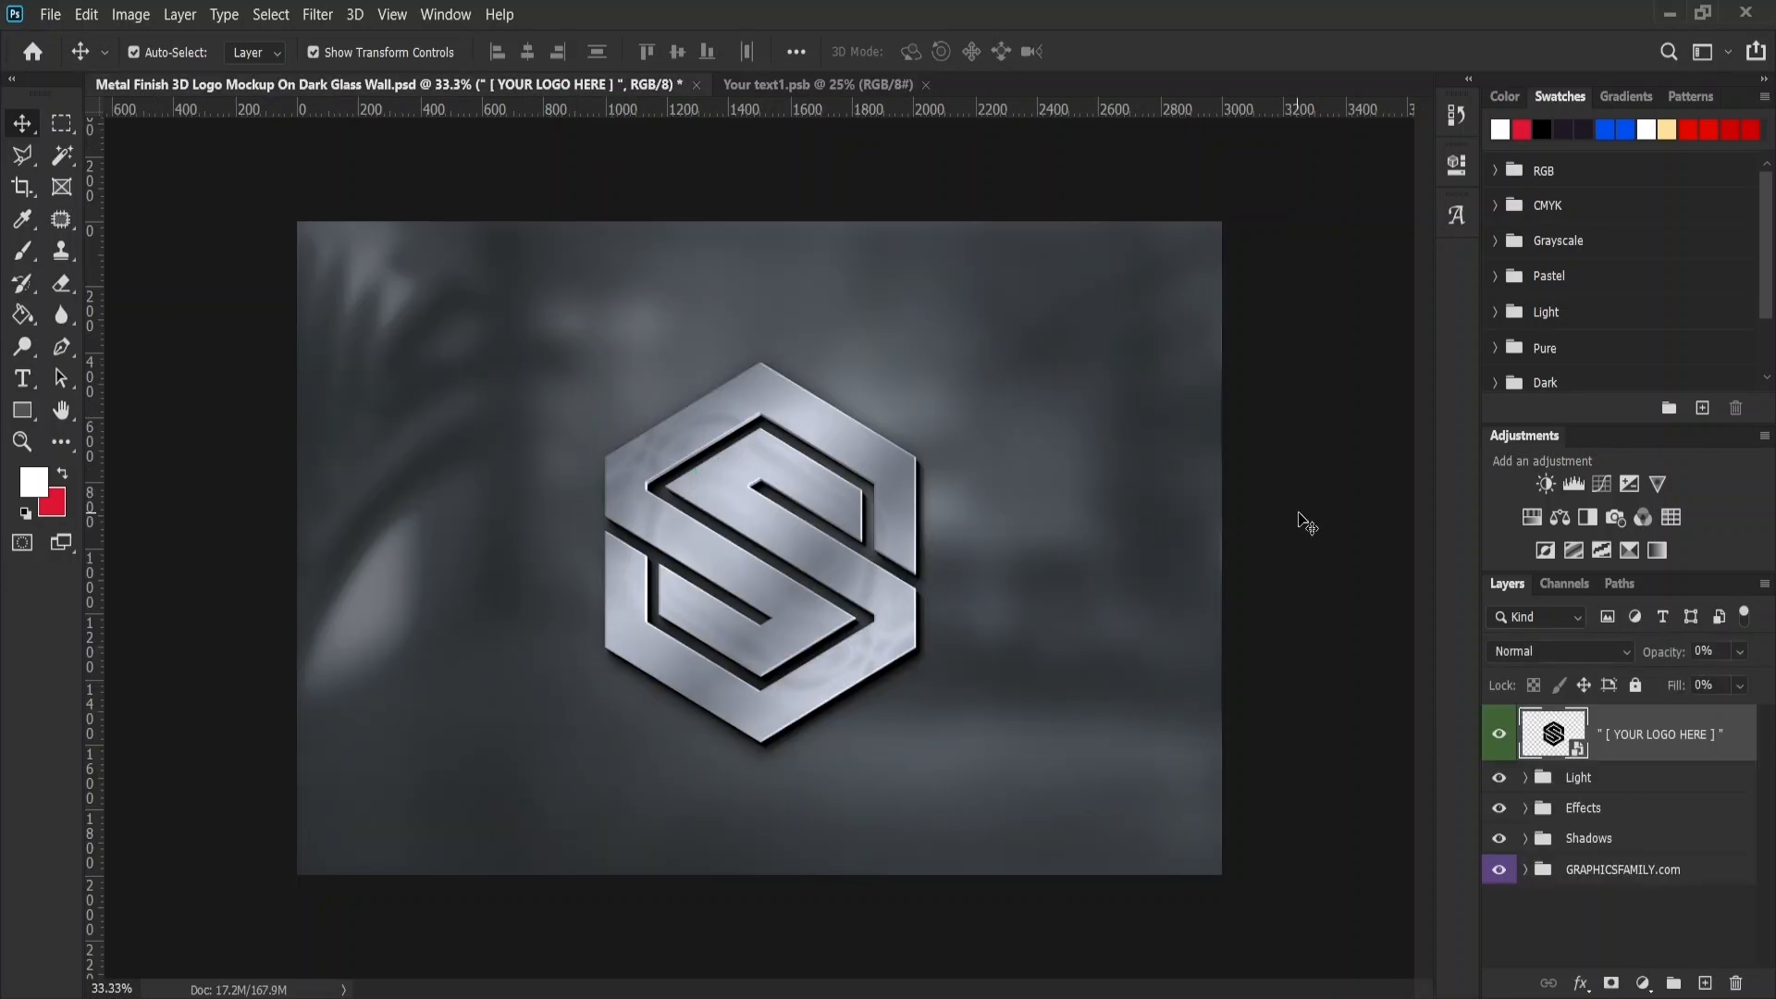